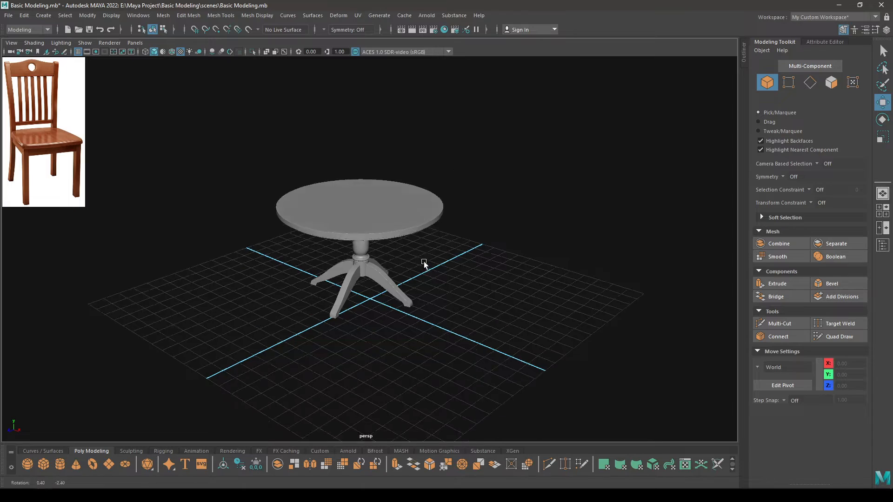
Hide the Table display layer so the finished table is out of the viewport.
right_click_drag(424, 219, 476, 399, "alt")
left_click_drag(414, 186, 405, 253, "alt")
right_click_drag(405, 253, 344, 218, "alt")
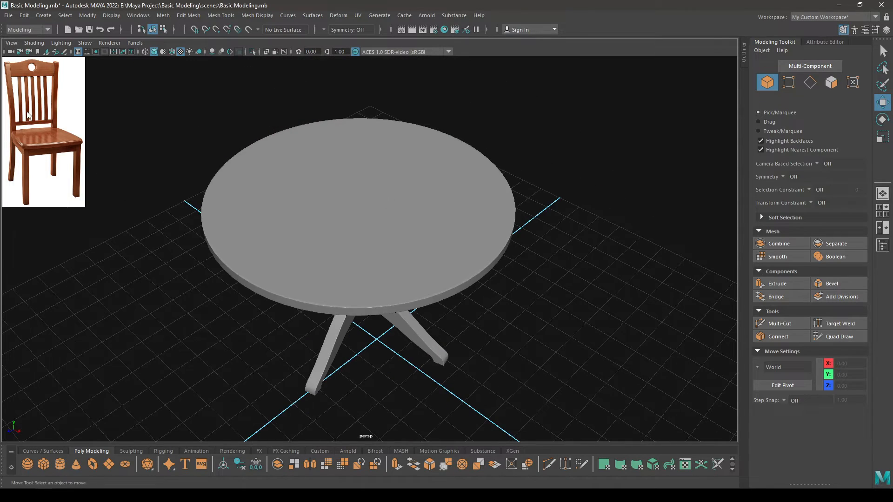
left_click_drag(316, 228, 305, 200, "alt")
left_click_drag(389, 297, 423, 219, "alt")
right_click_drag(422, 219, 531, 303, "alt")
left_click(887, 30)
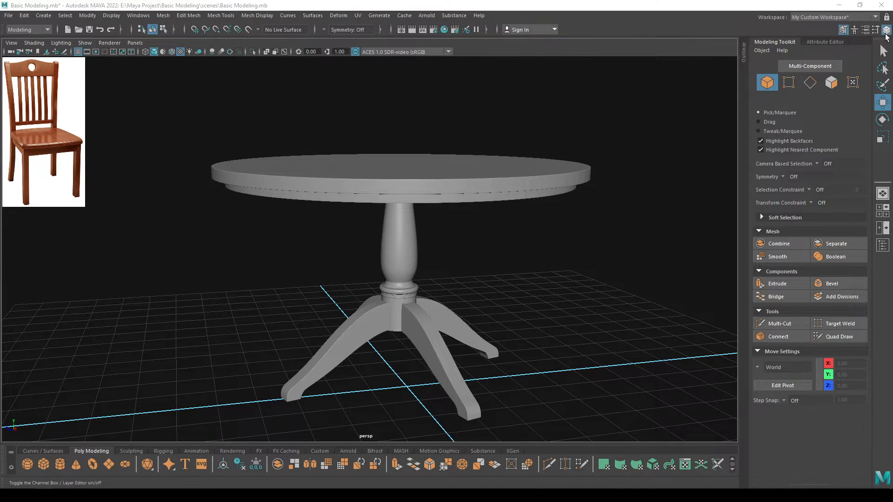
right_click_drag(493, 336, 395, 281, "alt")
left_click_drag(395, 281, 401, 288, "alt")
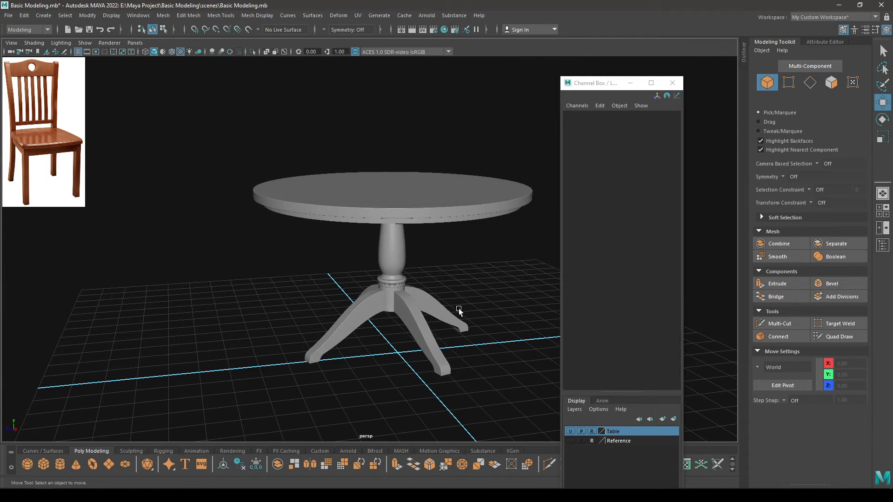
left_click(570, 432)
left_click(679, 86)
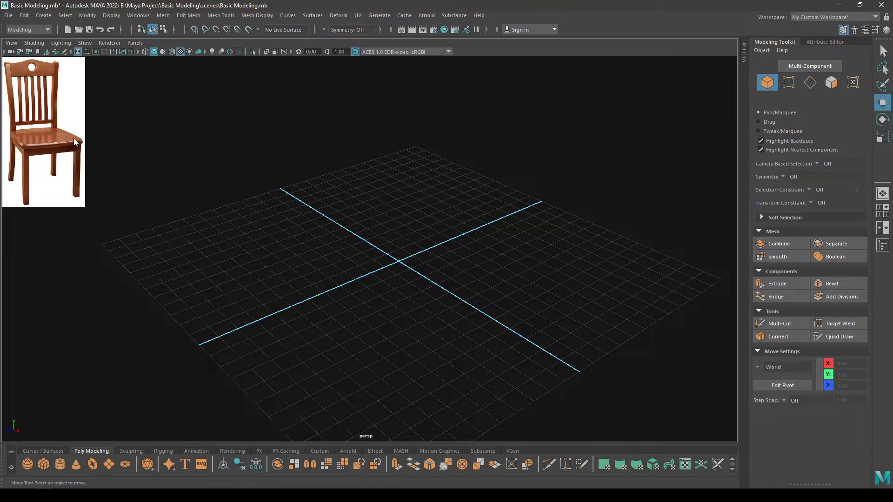
Create a polygon cube at the origin of the grid as the base for the chair seat.
mouse_move(445, 263)
left_mouse_down("alt")
mouse_move(426, 274)
mouse_move(454, 238)
mouse_move(453, 269)
mouse_move(438, 268)
mouse_move(443, 279)
left_mouse_up("alt")
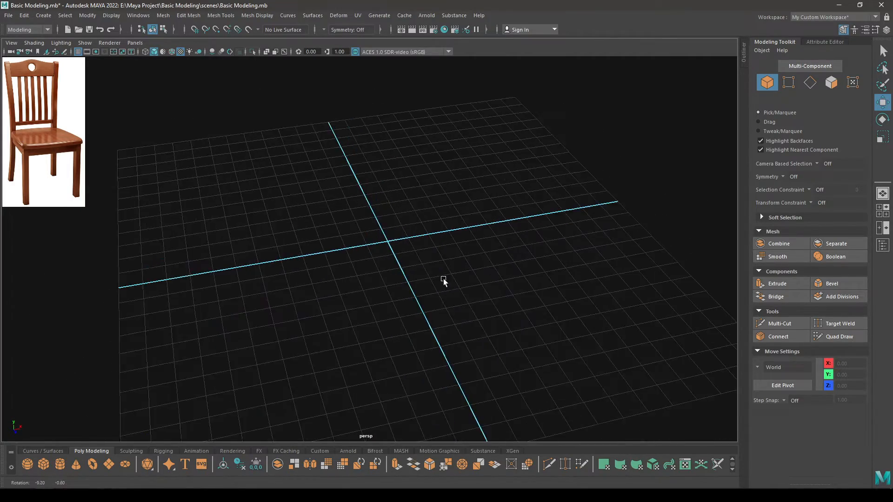
right_click_drag(443, 278, 424, 245, "alt")
middle_click_drag(424, 244, 423, 207, "alt")
right_click_drag(423, 208, 442, 271, "alt")
middle_click_drag(442, 271, 444, 297, "alt")
right_click_drag(411, 185, 408, 206, "shift")
left_click_drag(408, 208, 443, 232, "alt")
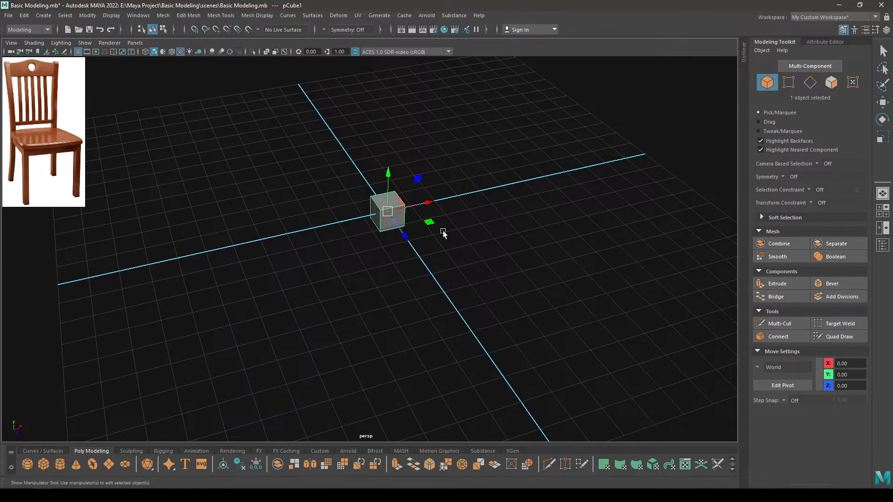
Set the seat cube's width to 4 and its depth to 5.
key("t")
right_click_drag(429, 236, 458, 286, "alt")
left_click_drag(458, 286, 479, 286, "alt")
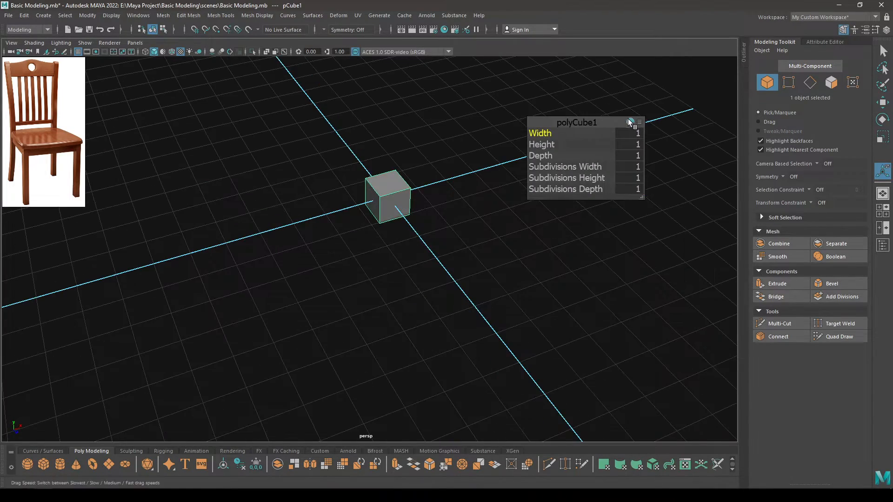
left_click_drag(366, 137, 447, 197, "alt")
left_click_drag(538, 132, 705, 133)
left_click_drag(416, 204, 393, 205, "alt")
left_click(625, 133)
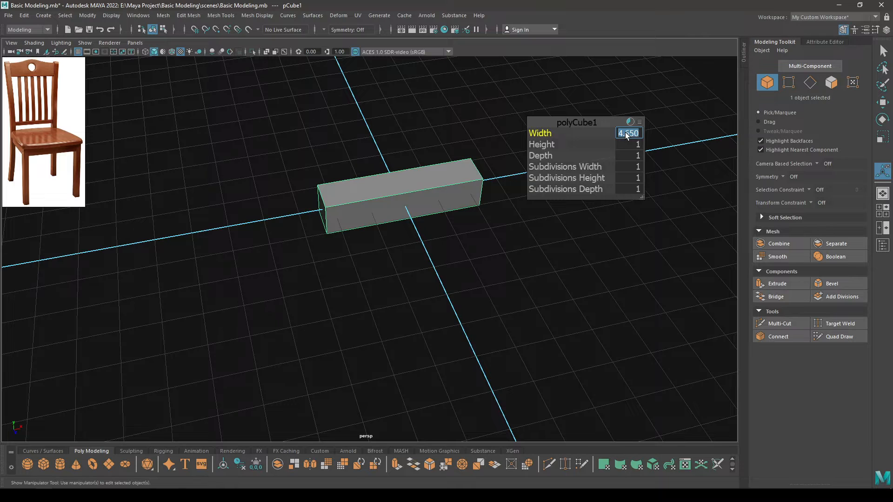
type("4")
key("Tab")
key("Tab")
type("5")
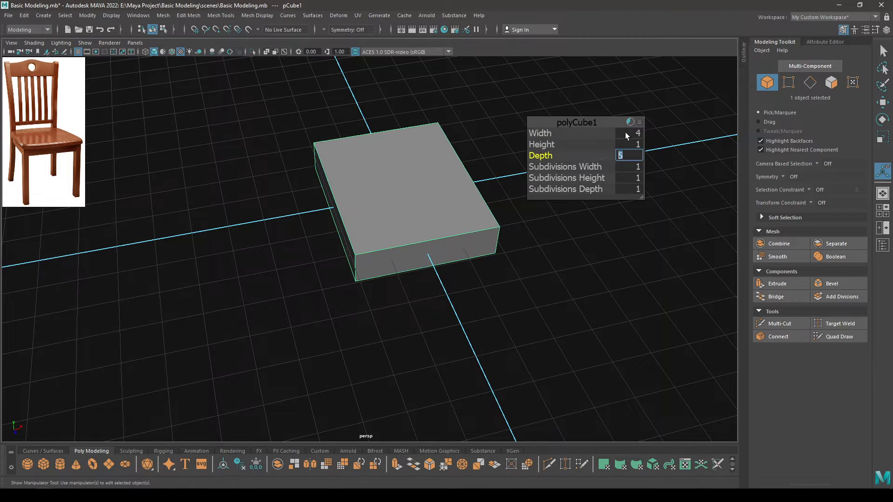
key("Return")
Set the seat's depth to 4.5 and its height to 0.15 to form a thin slab.
left_click_drag(422, 222, 493, 223, "alt")
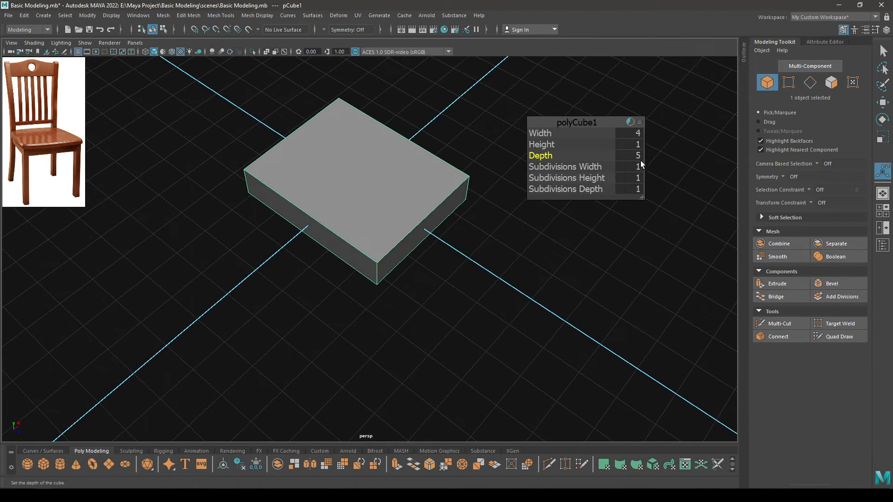
left_click(636, 160)
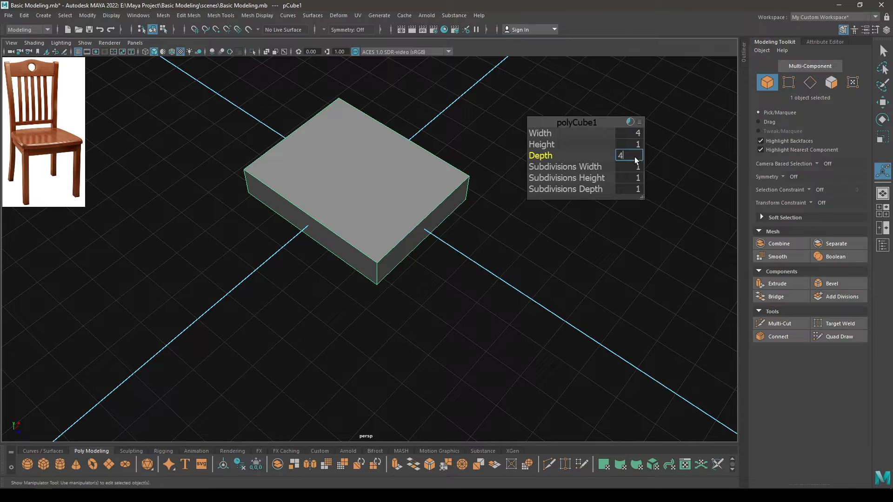
type("4.5")
key("Return")
left_click_drag(442, 205, 499, 145, "alt")
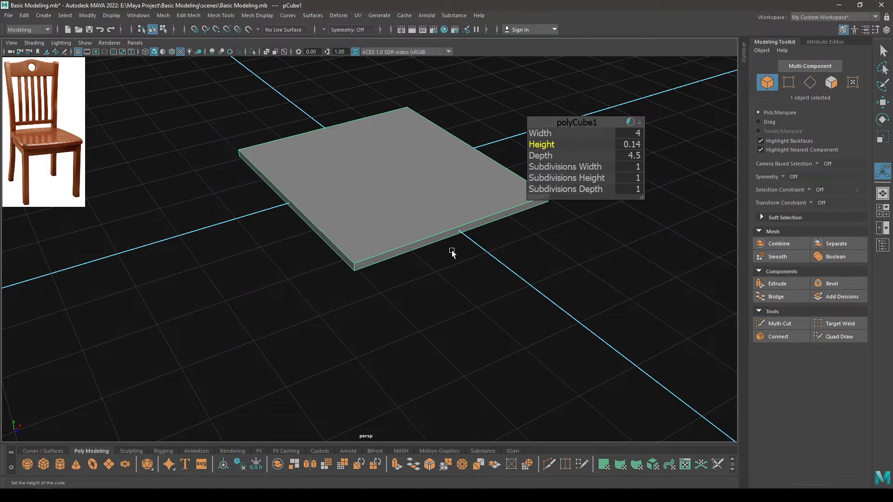
left_click_drag(453, 251, 478, 296, "alt")
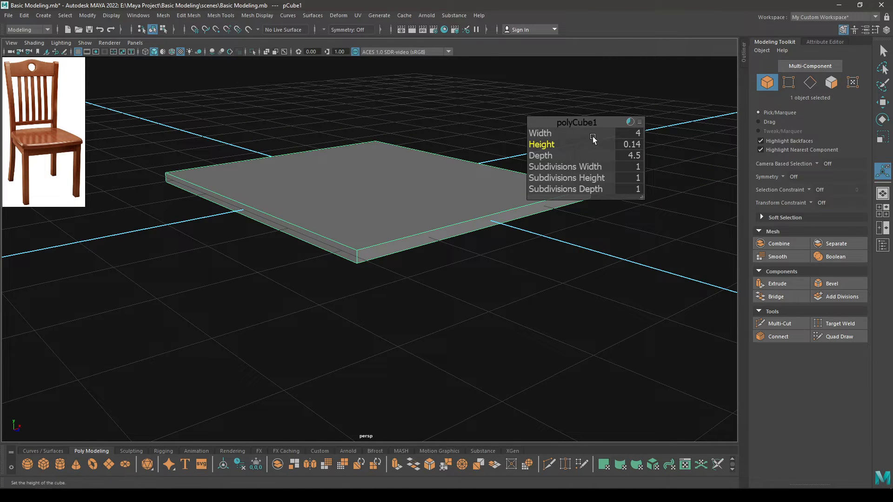
left_click(638, 146)
type("0.15")
key("Return")
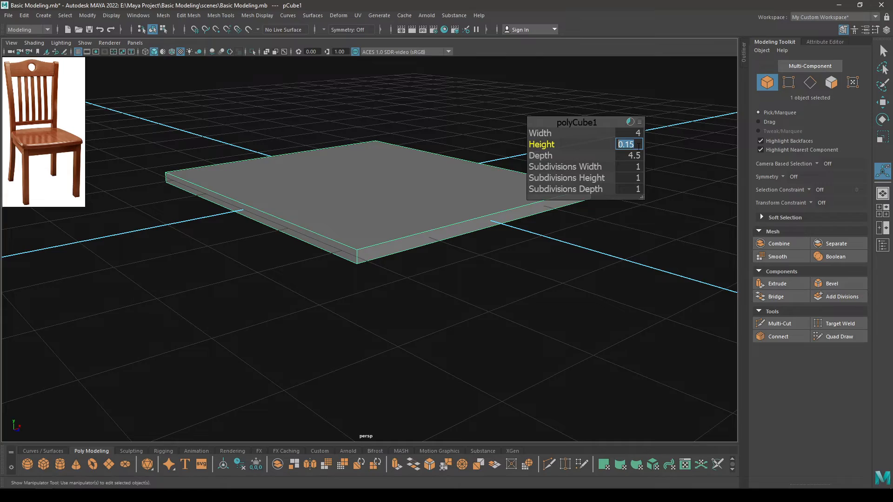
Deselect the seat slab and turn on wireframe-on-shaded display in the viewport.
key("w")
left_click_drag(446, 236, 511, 270, "alt")
left_click(475, 271)
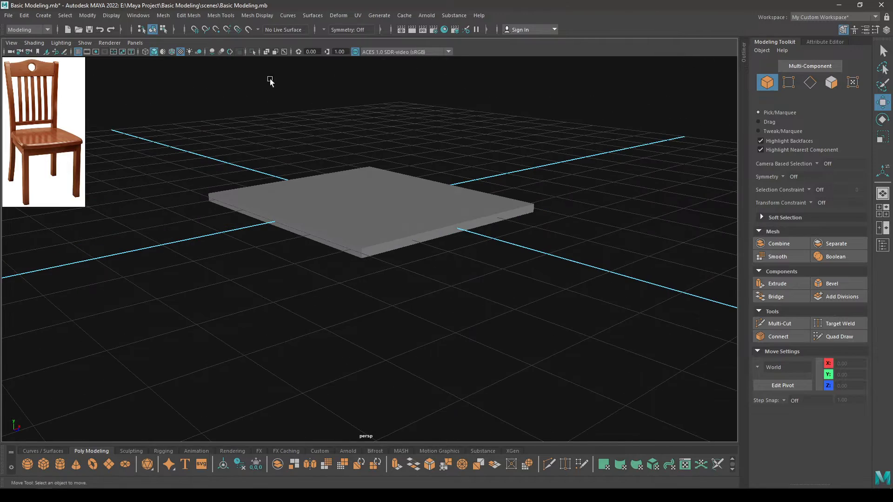
left_click(171, 51)
mouse_move(419, 195)
left_mouse_down("alt")
mouse_move(451, 163)
mouse_move(478, 233)
mouse_move(270, 267)
mouse_move(335, 124)
left_mouse_up("alt")
Create a second polygon cube and place it in the top view at the seat's front-left corner as a leg.
scroll(292, 252, "down", 5)
middle_click_drag(420, 276, 400, 250, "alt")
left_click_drag(400, 249, 375, 241, "alt")
right_click_drag(445, 213, 445, 241, "shift")
left_click_drag(425, 256, 442, 279, "alt")
key("space")
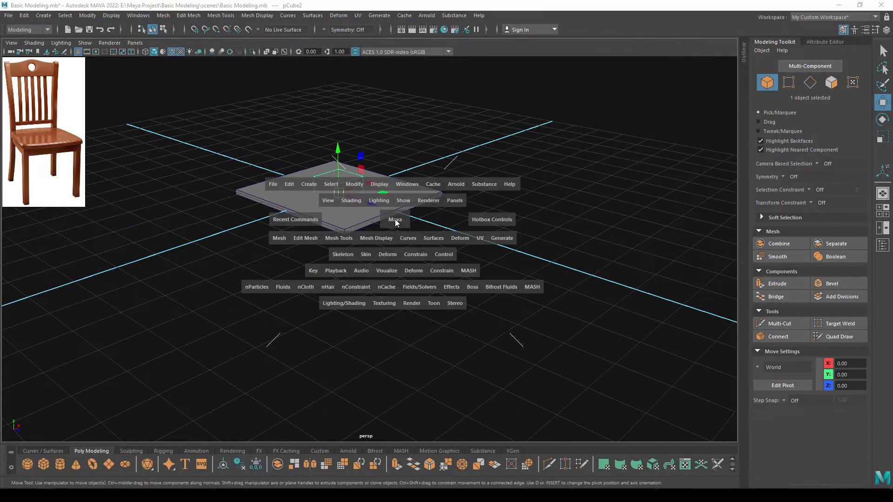
left_click_drag(395, 219, 387, 356)
scroll(443, 378, "up", 3)
left_click_drag(425, 310, 284, 335)
Set the leg cube's width and depth to 0.3.
key("t")
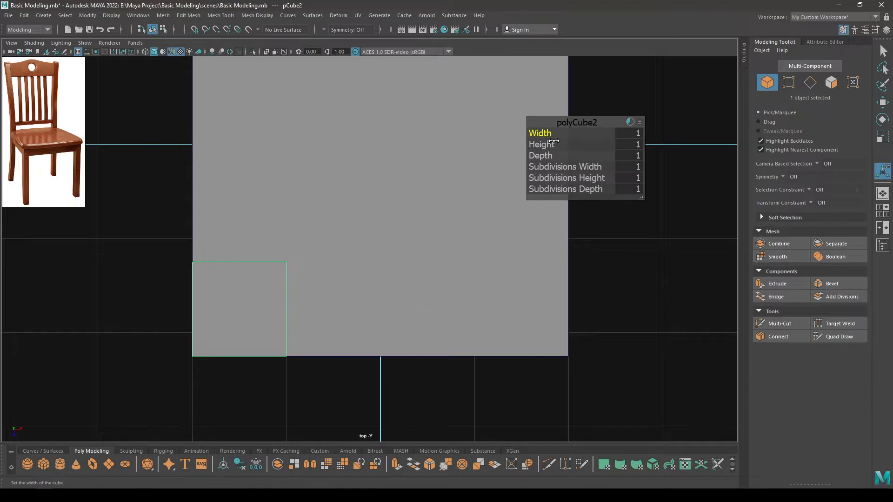
left_click_drag(542, 134, 528, 157)
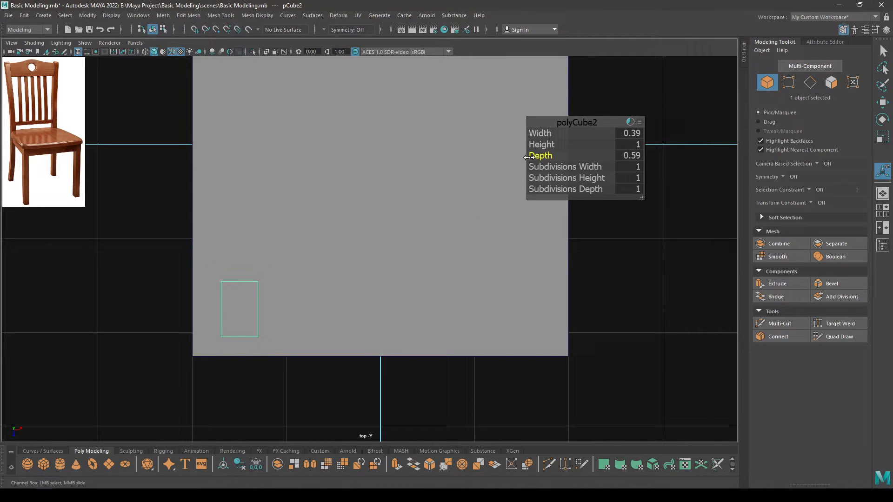
left_click(633, 134)
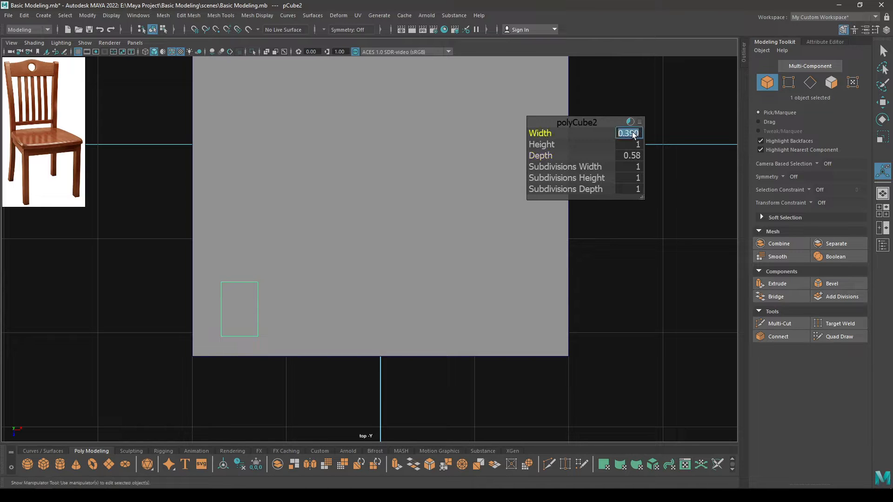
type("0.3")
key("Tab")
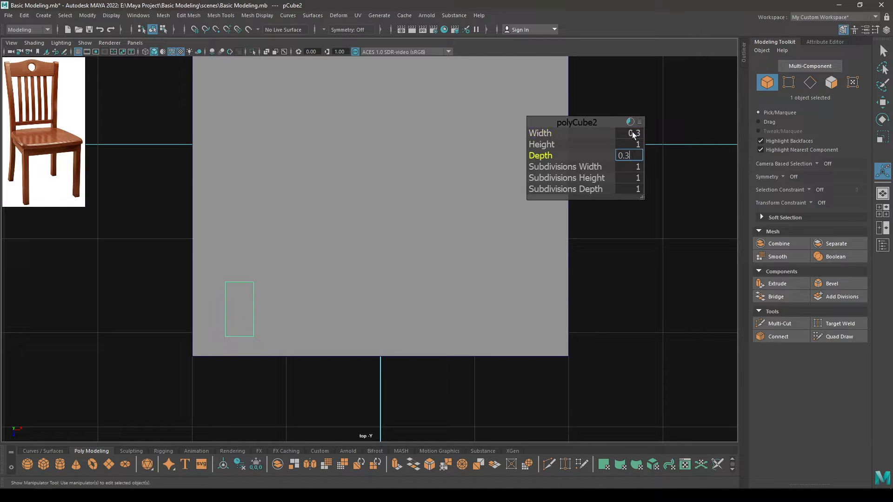
left_click(607, 122)
Move the leg closer to the seat's front-left corner, to about X -1.77 and Z 2.01.
key("w")
key("space")
key("space")
left_click_drag(453, 187, 405, 279, "alt")
key("space")
left_click_drag(360, 260, 356, 262)
right_click_drag(352, 279, 337, 349, "alt")
middle_click_drag(336, 349, 501, 294, "alt")
right_click_drag(501, 293, 458, 440, "alt")
mouse_move(374, 279)
left_mouse_down()
mouse_move(349, 325)
mouse_move(329, 328)
mouse_move(378, 274)
left_mouse_up()
key("space")
Reduce the leg's width and depth to 0.25.
left_click_drag(405, 389, 392, 301, "alt")
key("t")
left_click(635, 134)
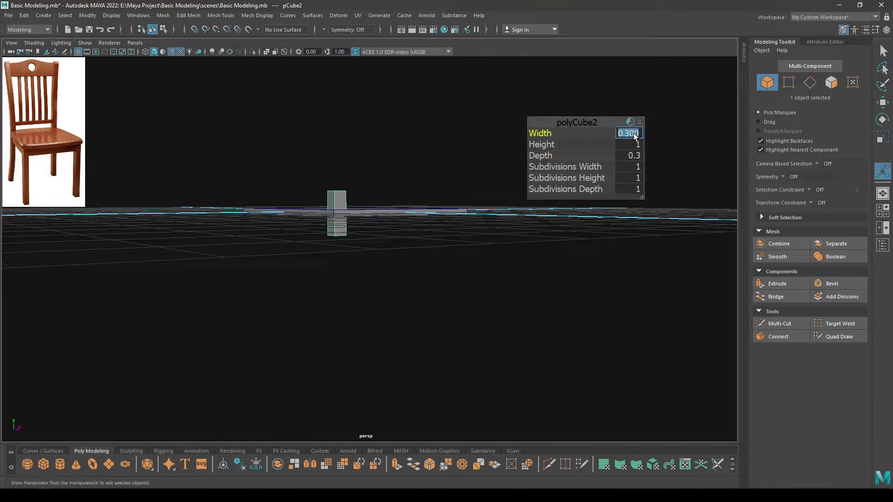
type("0.25")
key("Tab")
type("0")
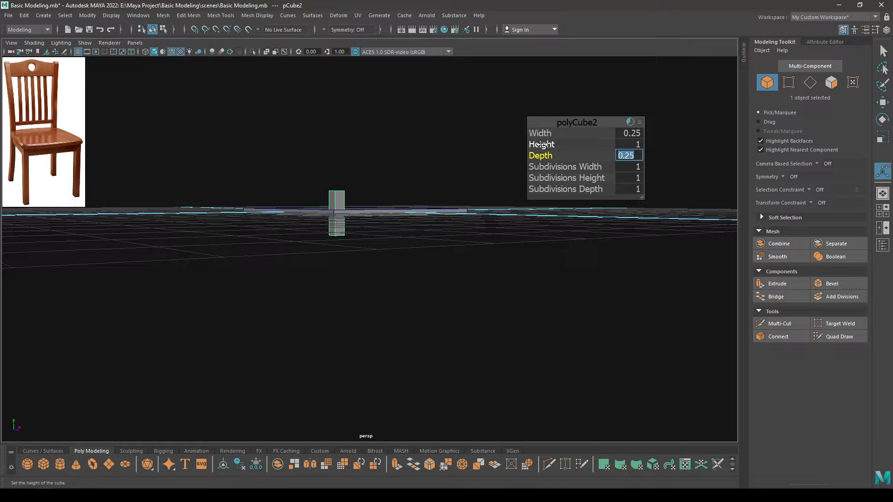
Lengthen the leg to a height of 3 and move it down beneath the seat.
left_click_drag(544, 145, 630, 145)
key("w")
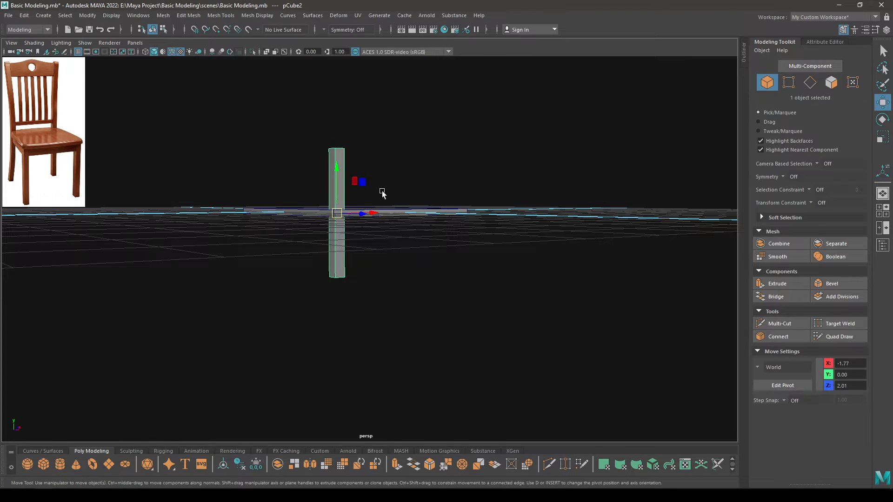
left_click_drag(336, 168, 365, 199)
key("t")
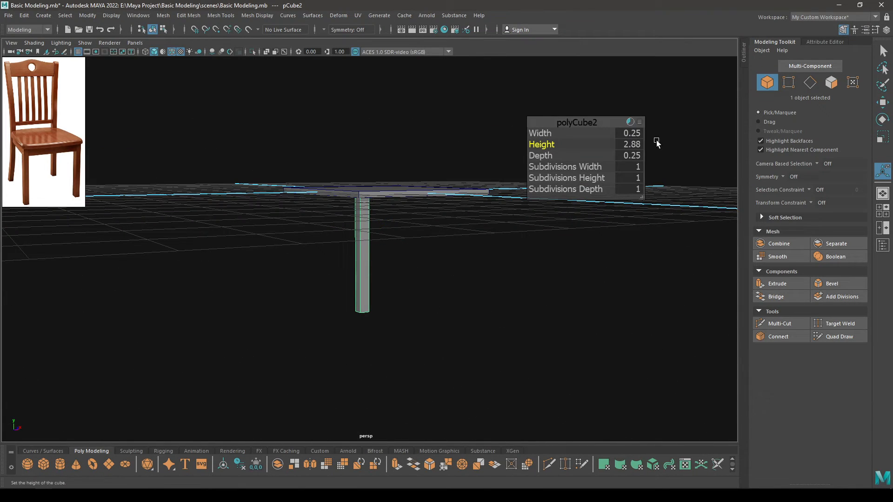
left_click(630, 145)
key("Return")
Adjust the leg's vertical position in the front view to about Y -1.58 so its top meets the seat's underside.
key("w")
left_click_drag(365, 206, 369, 246)
key("space")
scroll(381, 207, "down", 4)
key("f")
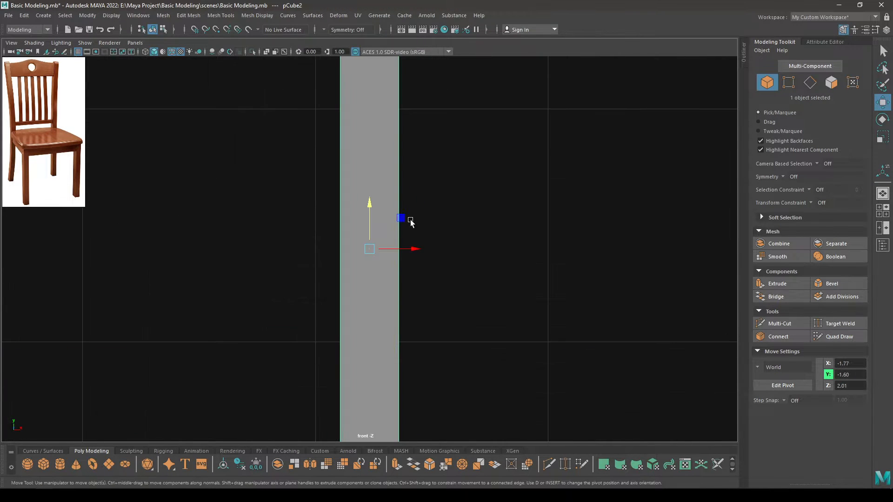
scroll(411, 220, "down", 6)
middle_click_drag(394, 96, 407, 177, "alt")
scroll(407, 186, "up", 3)
left_click_drag(394, 338, 395, 334)
scroll(442, 328, "down", 1)
scroll(442, 328, "down", 8)
middle_click_drag(442, 328, 442, 223, "alt")
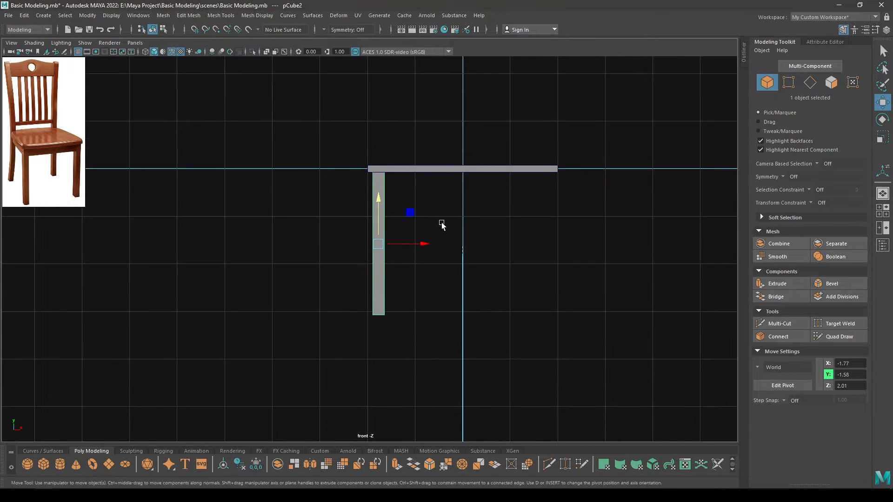
Set the leg's width and depth to 0.2.
scroll(444, 233, "up", 1)
key("t")
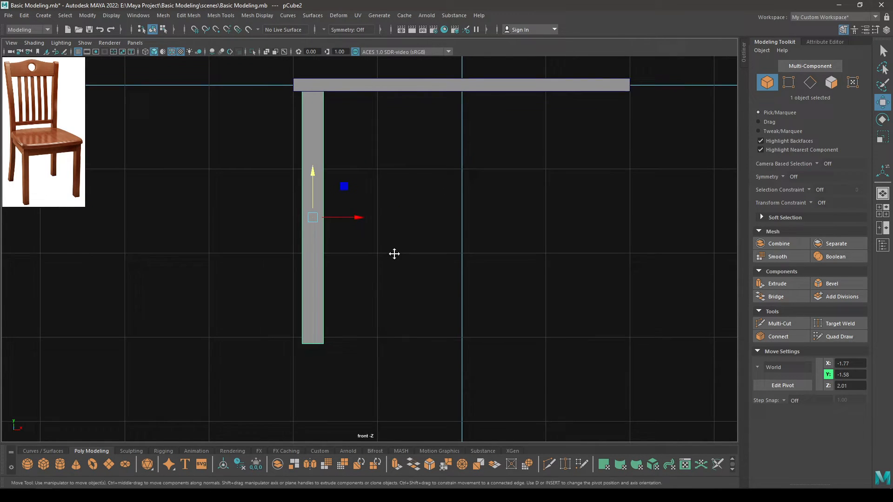
middle_click_drag(395, 254, 433, 261, "alt")
scroll(410, 278, "up", 1)
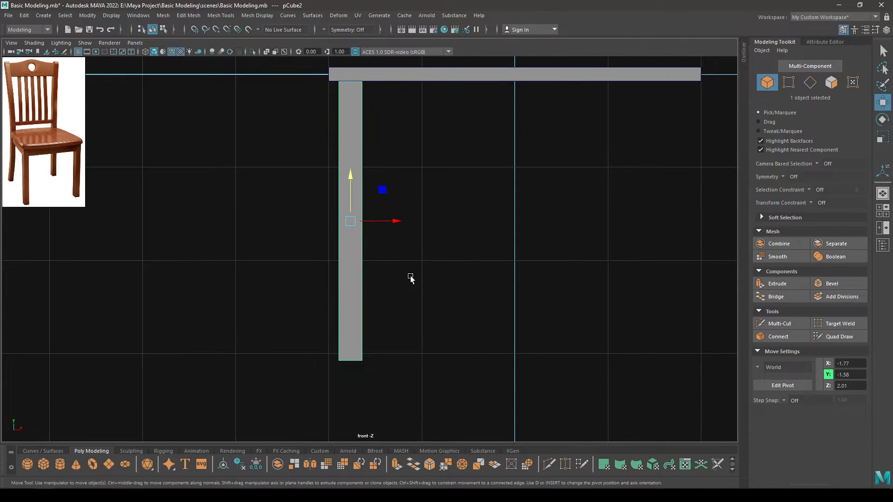
key("t")
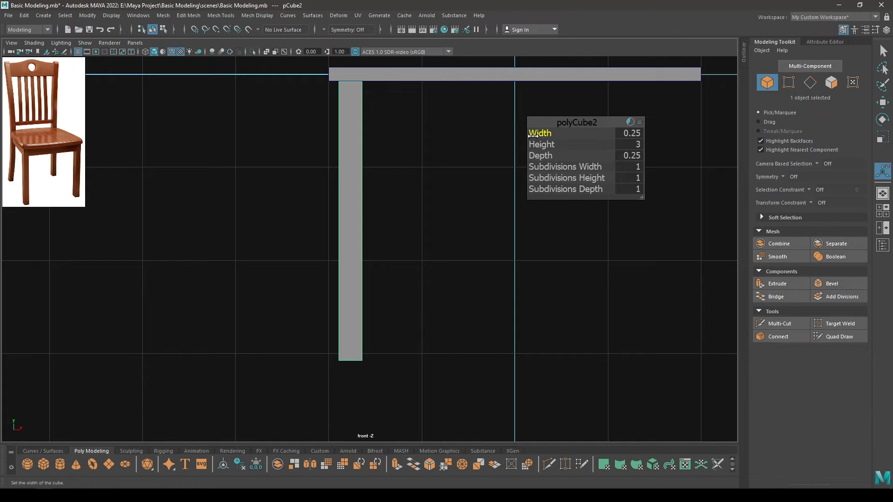
left_click(635, 134)
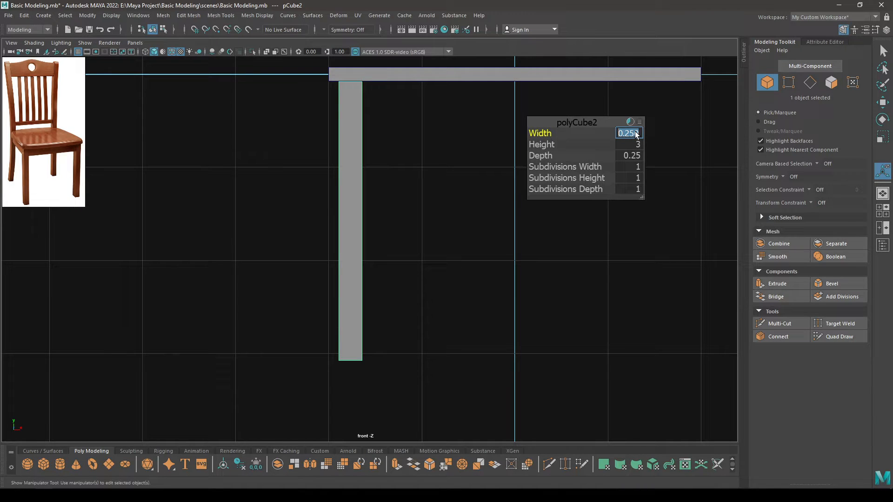
type("0.2")
key("Tab")
key("Tab")
type("0.2")
key("Return")
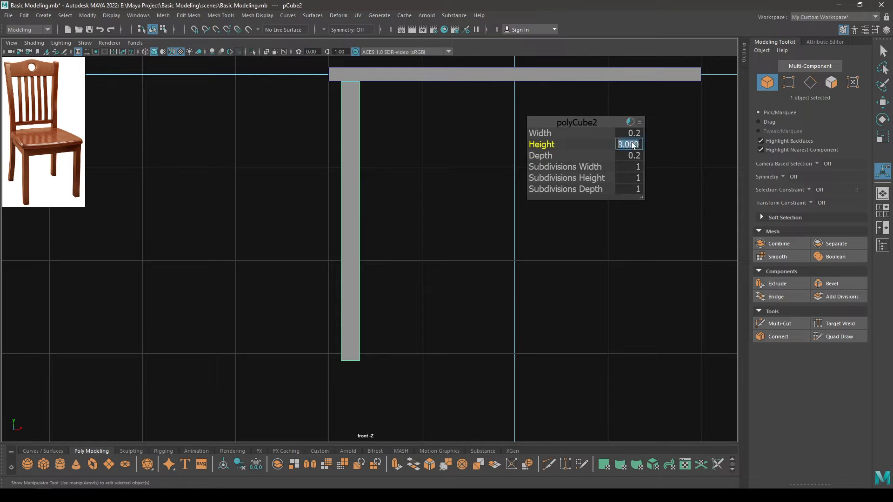
Set the leg's height to 3.2 and lower it to about Y -1.67 so it sits under the seat.
left_click(631, 144)
type("3.2")
key("Return")
key("w")
left_click_drag(351, 172, 389, 228)
key("space")
scroll(389, 286, "up", 5)
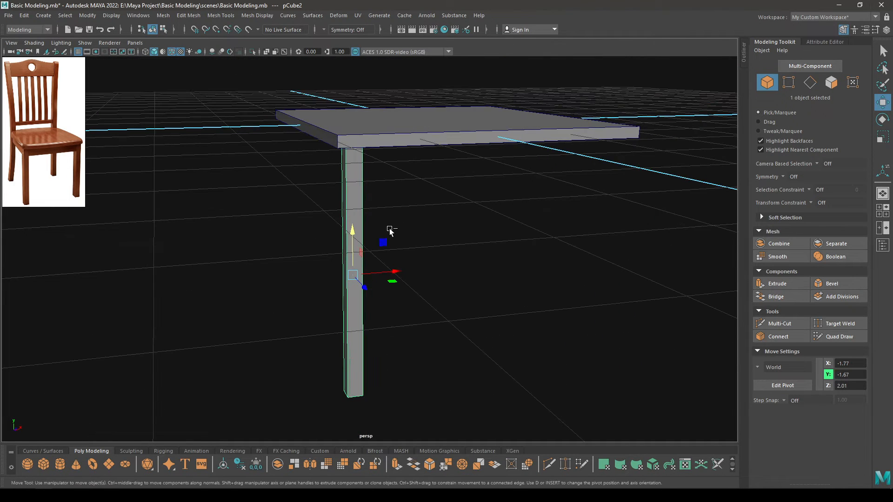
Duplicate the front leg and move the copy along X to about 1.83, at the seat's opposite front corner.
key("ctrl+d")
left_click_drag(394, 271, 577, 249)
key("space")
right_click_drag(551, 270, 552, 228, "alt")
middle_click_drag(552, 228, 460, 221, "alt")
right_click_drag(460, 221, 469, 245, "alt")
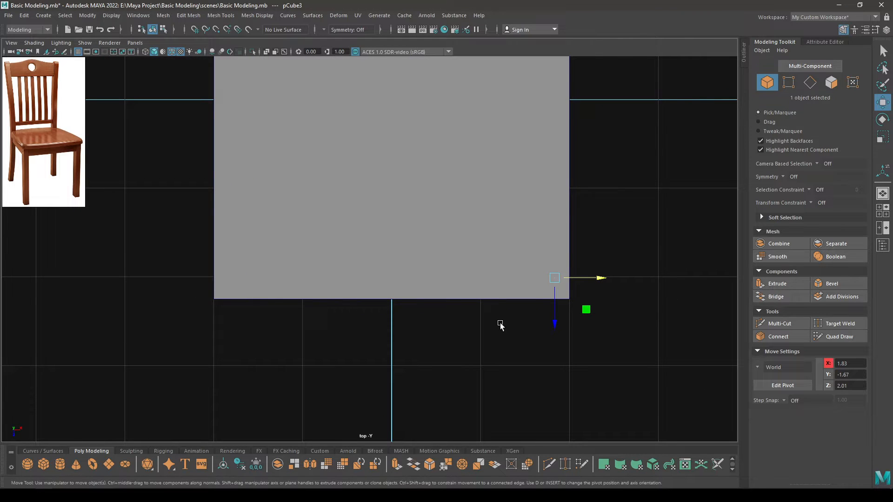
Show the top view in wireframe and bring up the transform values of the original front leg.
key("4")
right_click_drag(501, 326, 594, 365, "alt")
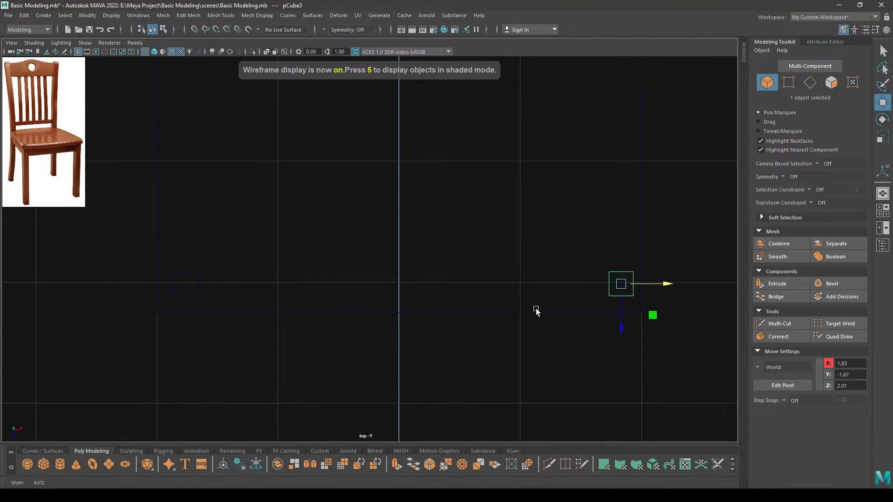
middle_click_drag(497, 279, 509, 279, "alt")
right_click_drag(509, 279, 464, 276, "alt")
mouse_move(464, 276)
middle_mouse_down("alt")
mouse_move(455, 271)
mouse_move(475, 271)
middle_mouse_up("alt")
right_click_drag(582, 291, 664, 247, "alt")
middle_click_drag(309, 240, 355, 251, "alt")
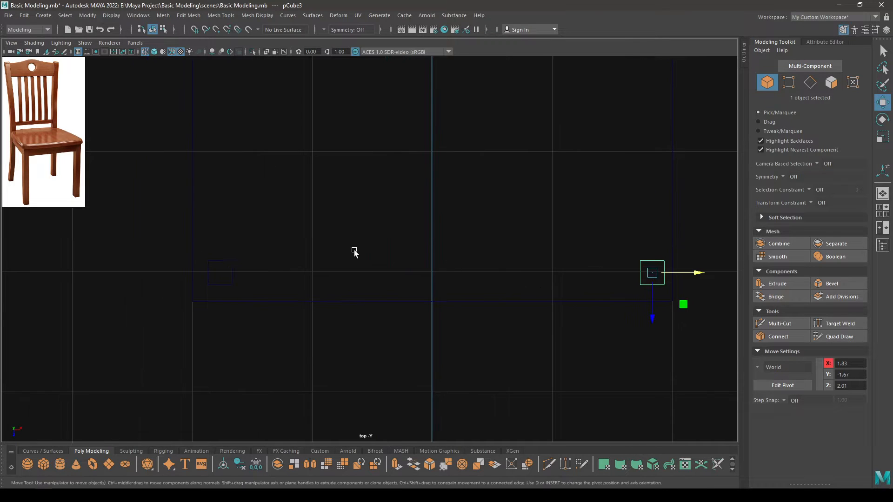
middle_click_drag(498, 316, 512, 306, "alt")
left_click(248, 276)
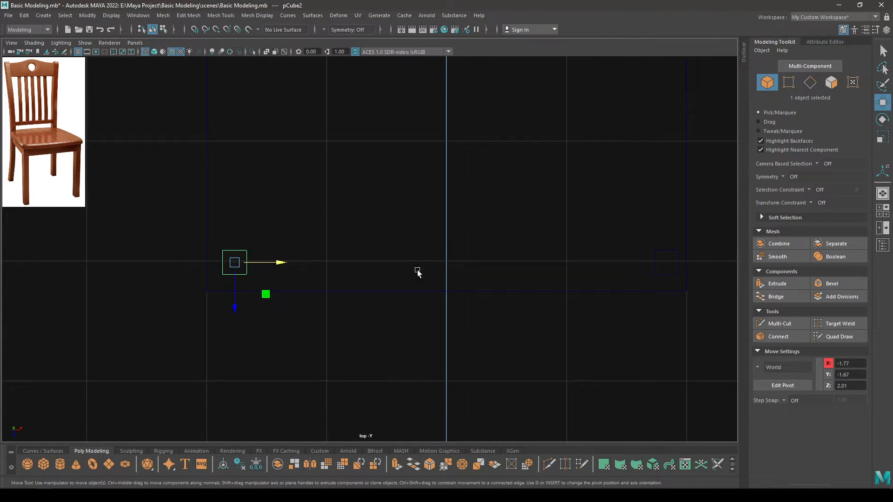
scroll(298, 308, "up", 1)
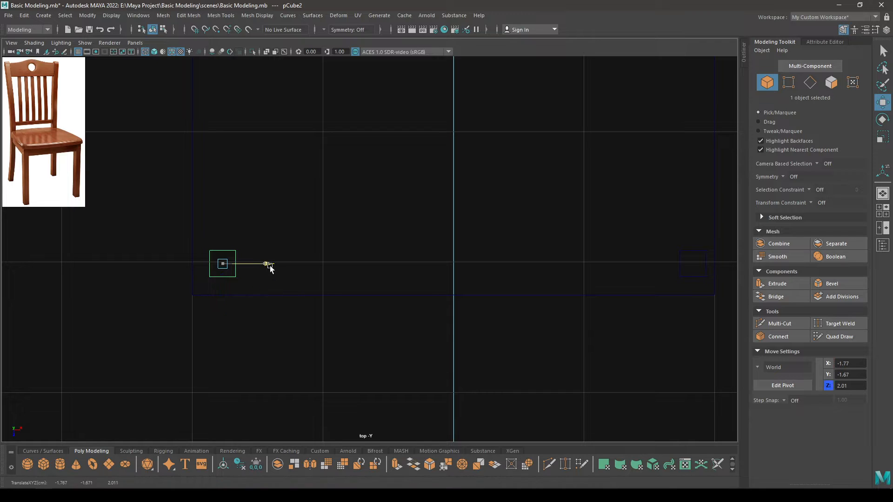
left_click(887, 31)
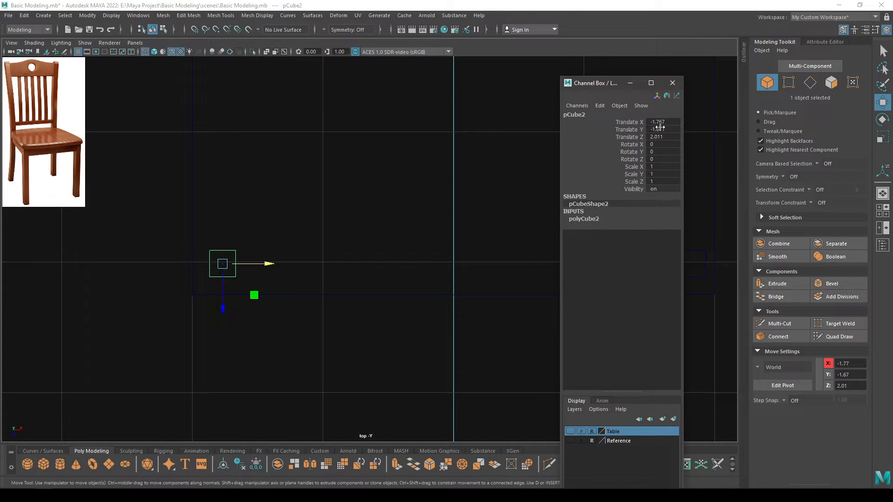
middle_click_drag(504, 179, 410, 192, "alt")
left_click(558, 176)
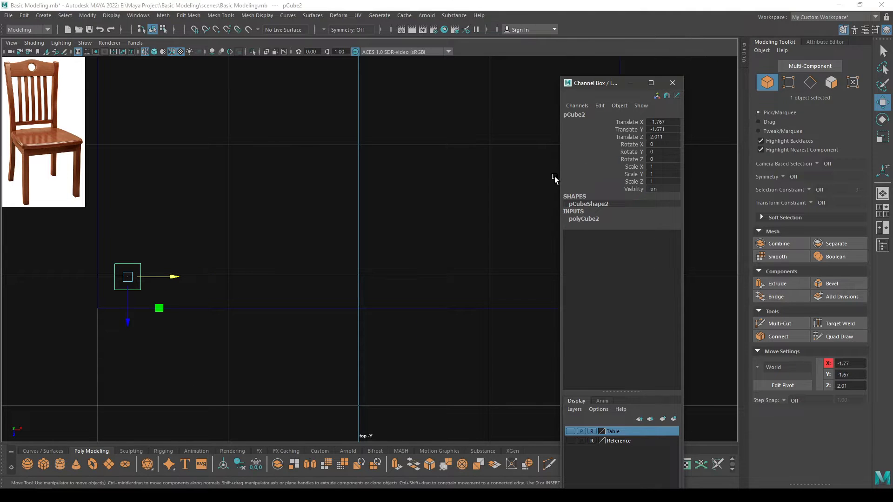
Set the copied front leg's Translate X to 1.767 to mirror the original leg, and close the transform values window.
middle_click_drag(556, 220, 279, 205, "alt")
right_click_drag(419, 209, 372, 363, "alt")
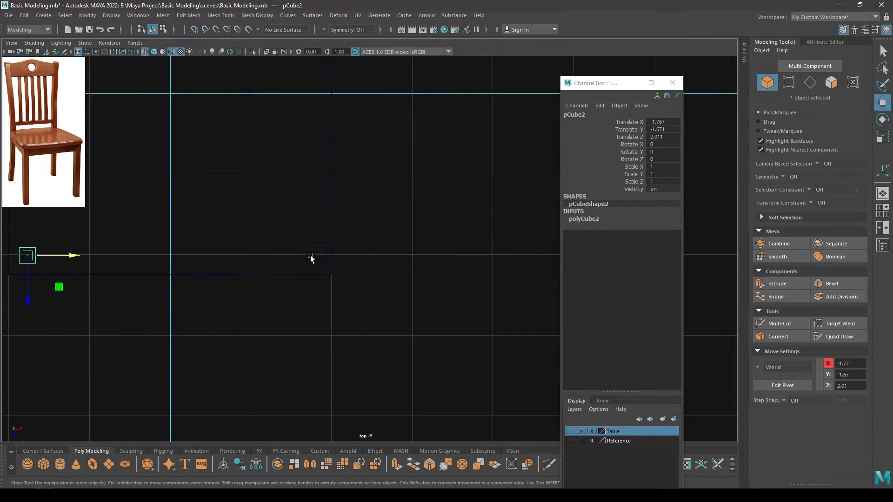
middle_click_drag(308, 244, 314, 253, "shift")
left_click(661, 121)
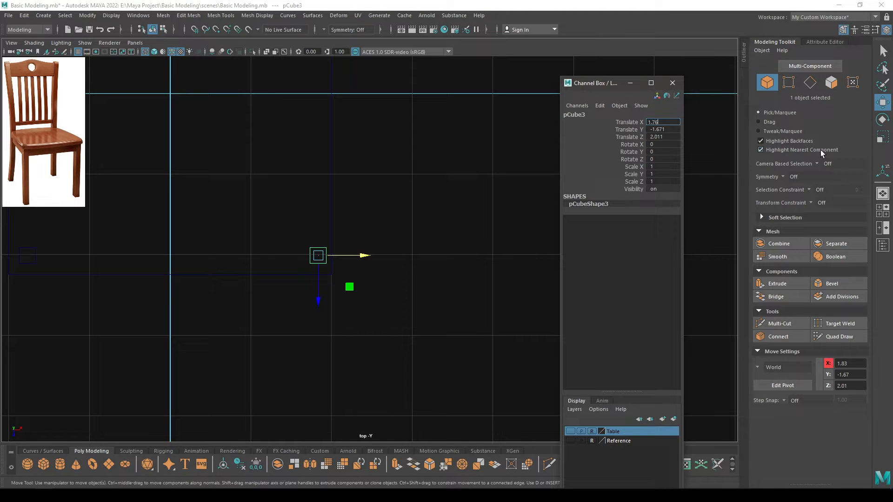
key("Return")
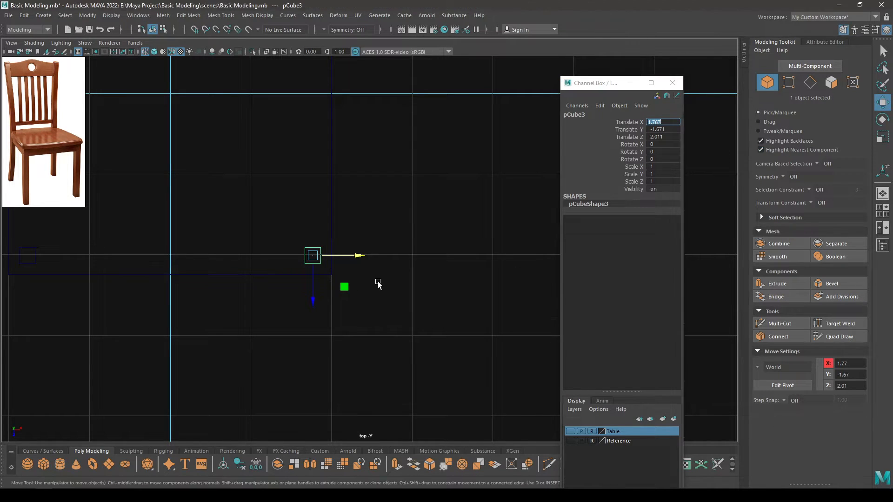
right_click_drag(379, 284, 211, 260, "alt")
middle_click_drag(211, 260, 396, 217, "alt")
left_click(315, 213)
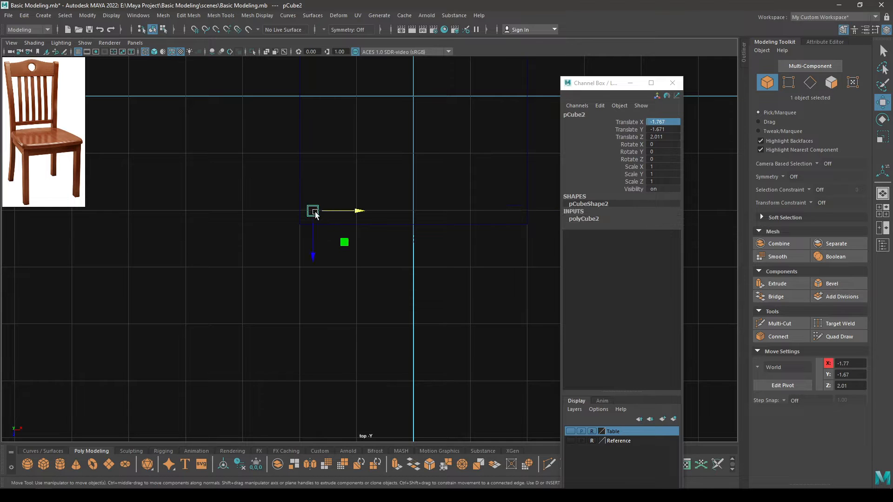
left_click(673, 87)
Deselect the leg and return to the perspective view with shaded display.
middle_click_drag(571, 230, 447, 257, "alt")
right_click_drag(447, 257, 468, 279, "alt")
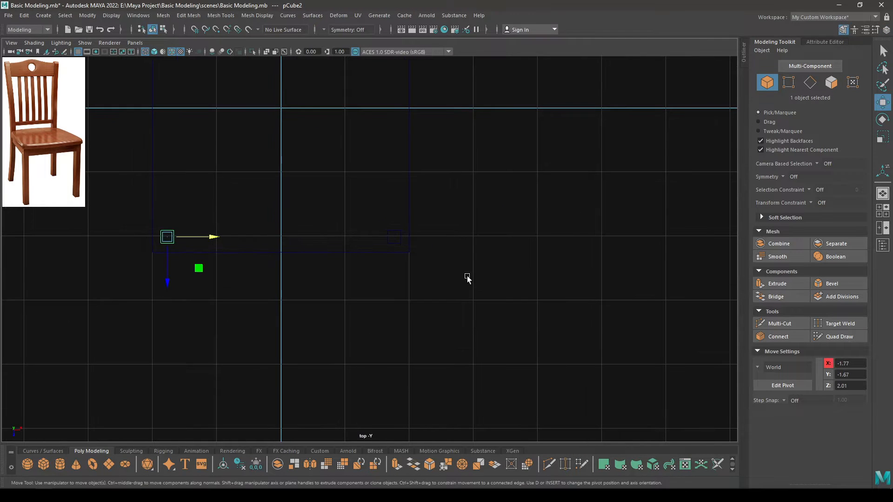
left_click(469, 279)
key("space")
left_click(468, 279)
left_click_drag(468, 279, 468, 250)
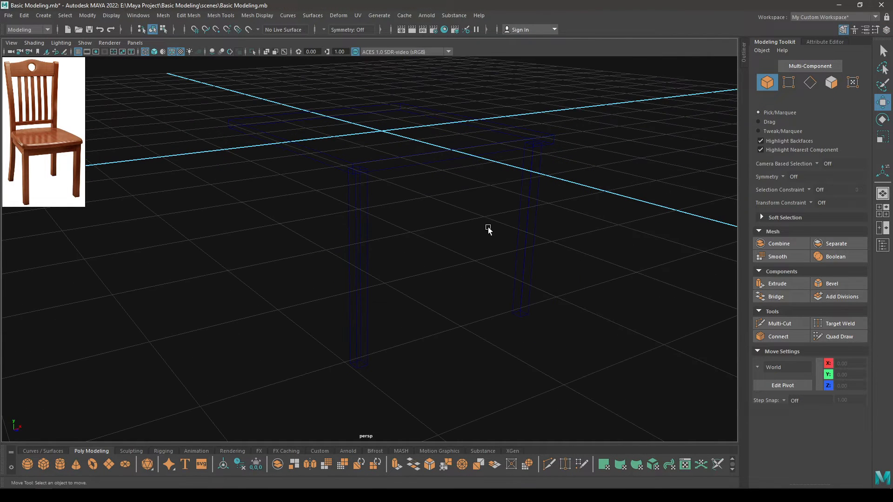
key("5")
mouse_move(495, 291)
left_mouse_down("alt")
mouse_move(499, 303)
mouse_move(455, 213)
mouse_move(454, 222)
mouse_move(435, 213)
mouse_move(440, 146)
mouse_move(447, 192)
mouse_move(434, 152)
mouse_move(138, 203)
left_mouse_up("alt")
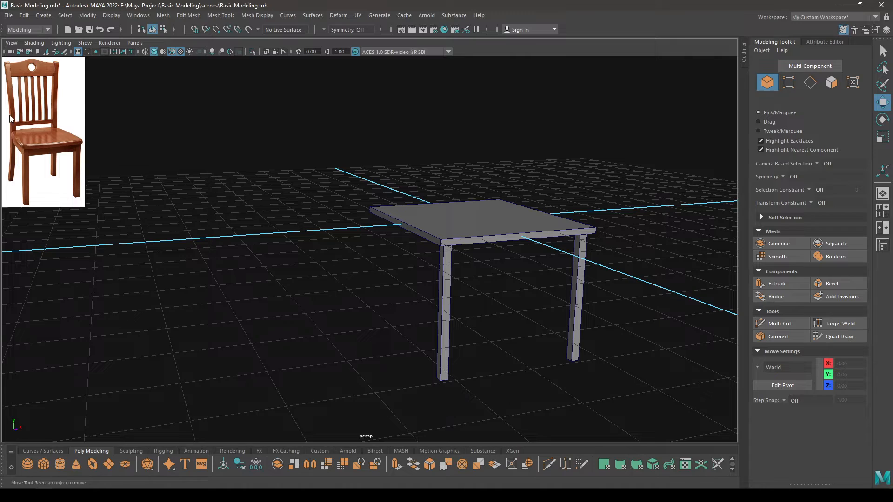
Create a new polygon cube and place it at the seat's back corner in the top view, about X -1.50, Z -1.75.
left_click_drag(380, 270, 365, 281, "alt")
right_click_drag(336, 222, 336, 250, "shift")
left_click_drag(355, 305, 307, 259, "alt")
key("space")
left_click_drag(409, 261, 372, 261)
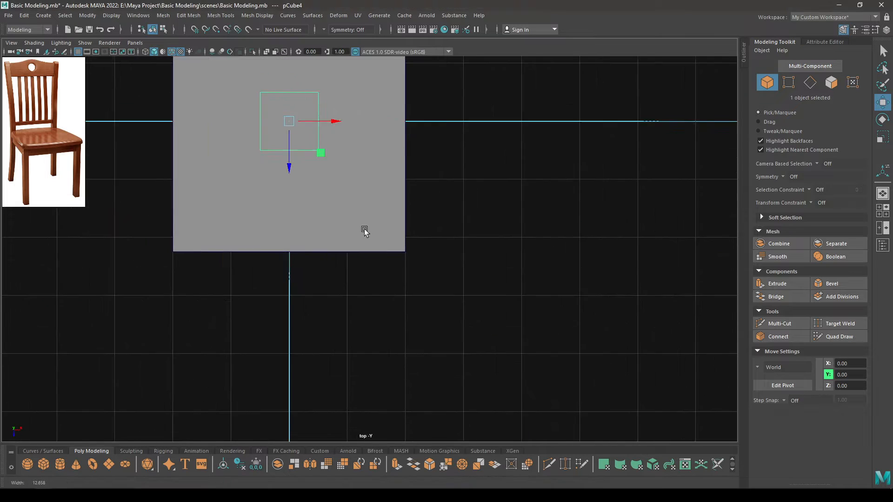
scroll(365, 232, "down", 4)
middle_click_drag(335, 242, 429, 367, "alt")
left_click_drag(406, 298, 355, 229)
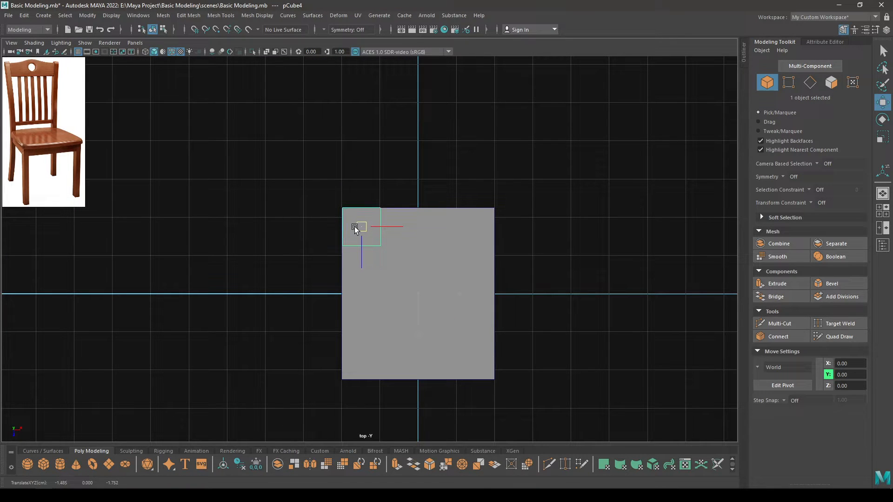
right_click_drag(355, 229, 484, 355, "alt")
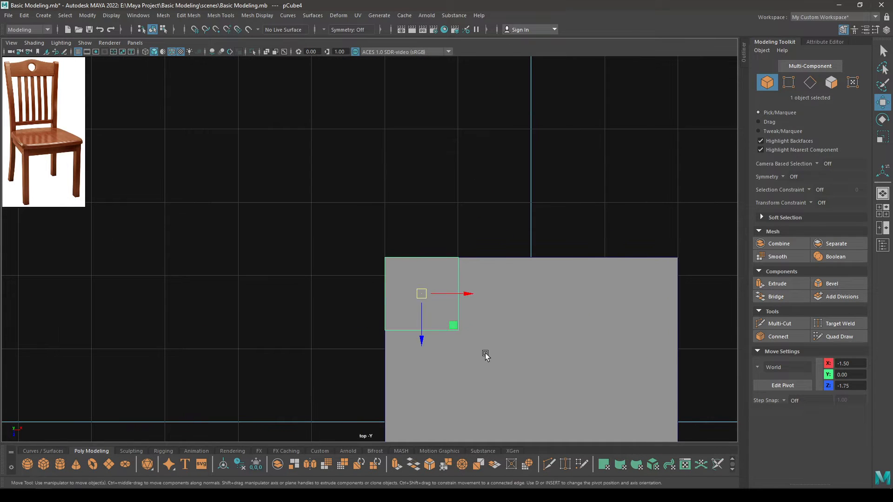
Set the new cube's width and depth to 0.3.
key("t")
left_click(626, 134)
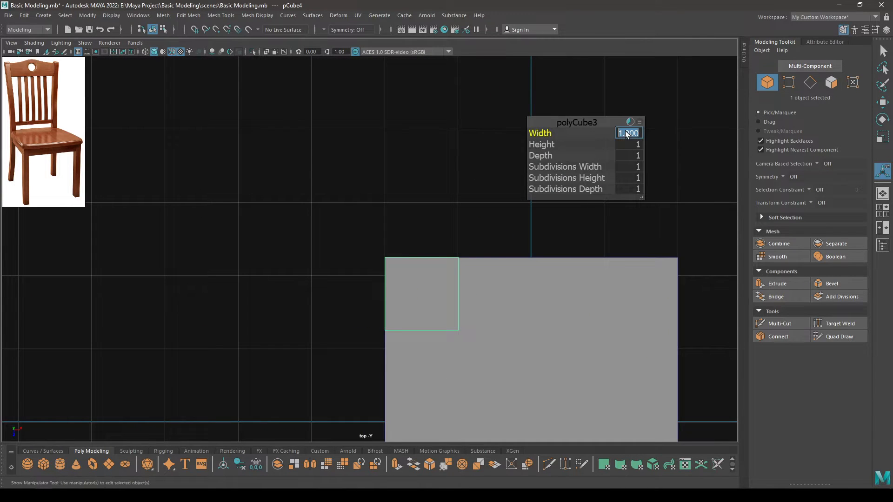
type("0.3")
key("Tab")
key("Tab")
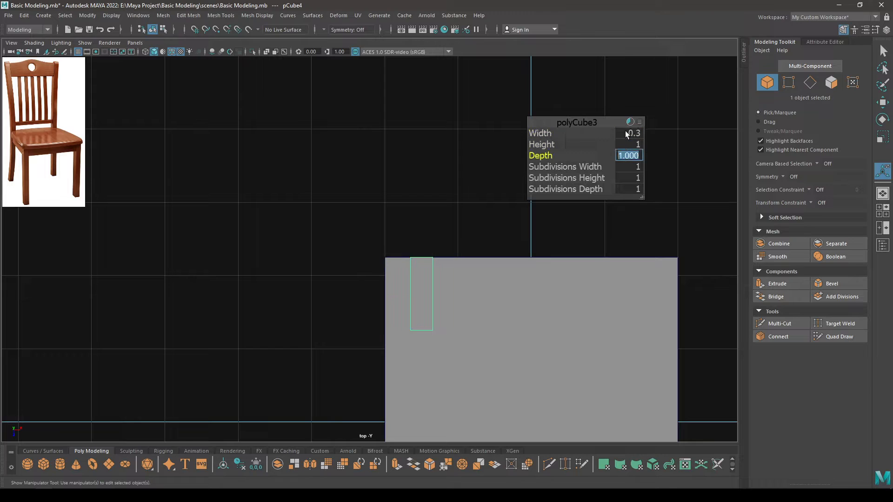
type("0.3")
key("Return")
key("w")
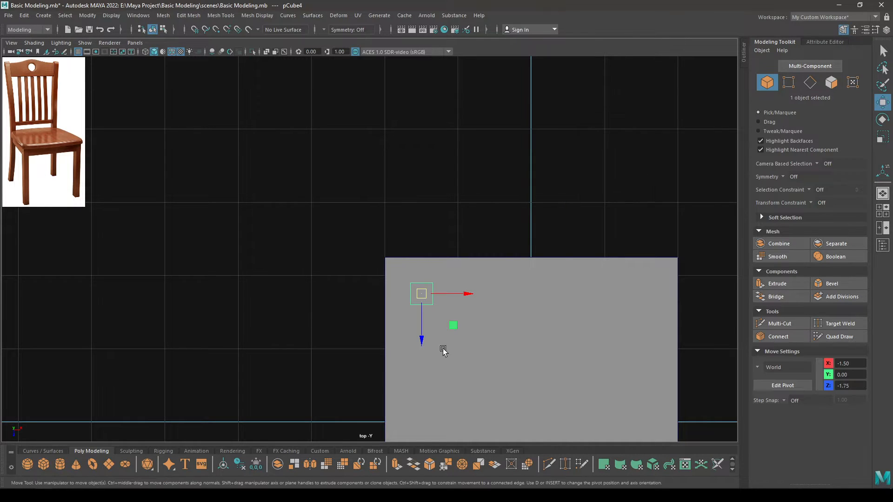
Move the cube flush into the seat's back corner in the top view, to about X -1.85, Z -2.10.
scroll(443, 348, "up", 4)
left_click_drag(482, 350, 428, 296)
left_click_drag(423, 292, 425, 292)
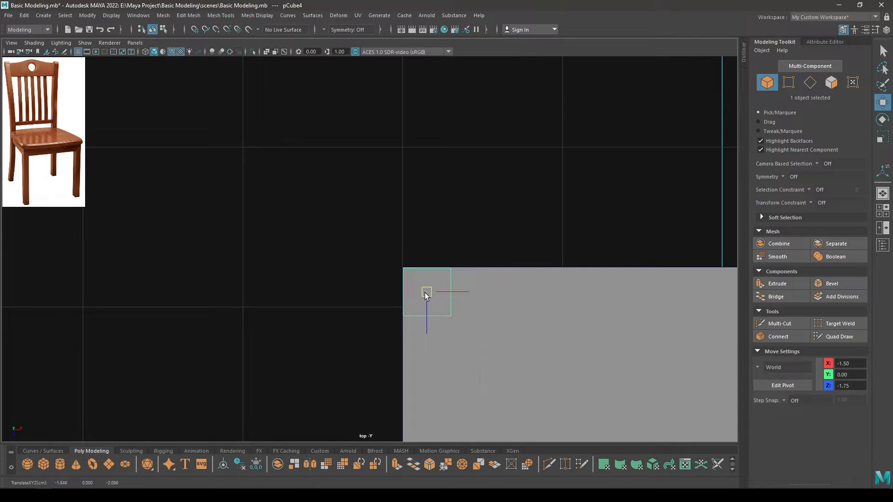
scroll(417, 279, "up", 6)
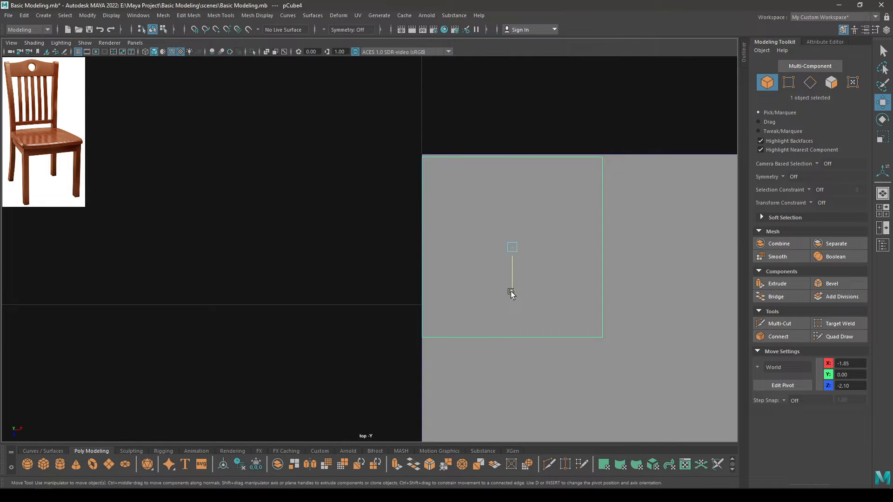
left_click_drag(510, 293, 512, 292)
Move the cube just behind the seat so it touches the back edge, at about Z -2.40.
scroll(512, 292, "down", 5)
left_click_drag(418, 249, 412, 188)
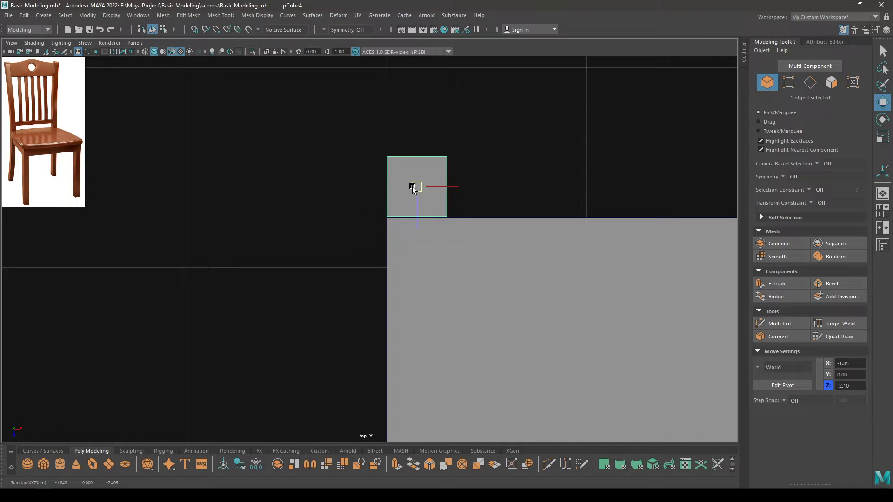
scroll(412, 188, "up", 5)
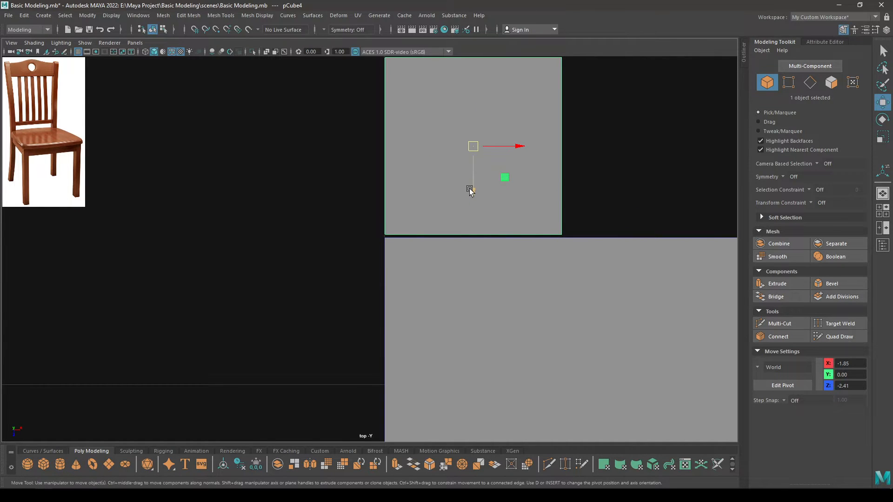
left_click_drag(470, 191, 471, 193)
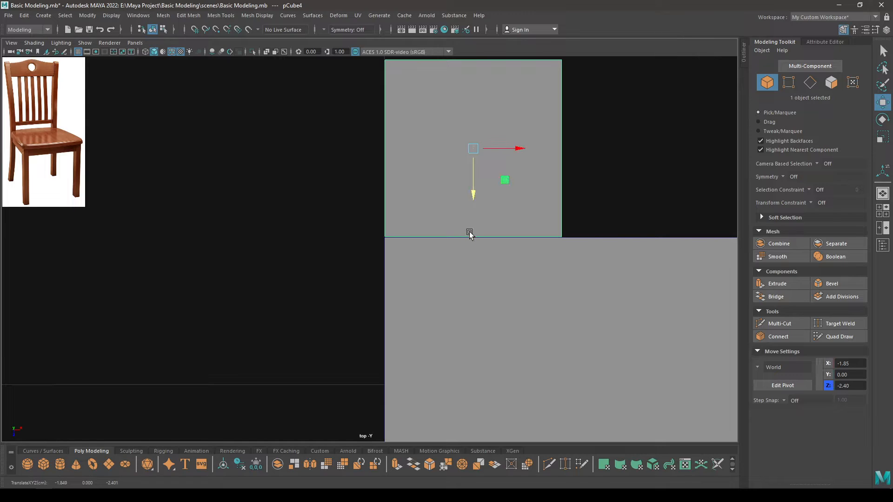
In the perspective view, set the back post's width and depth to 0.25.
key("space")
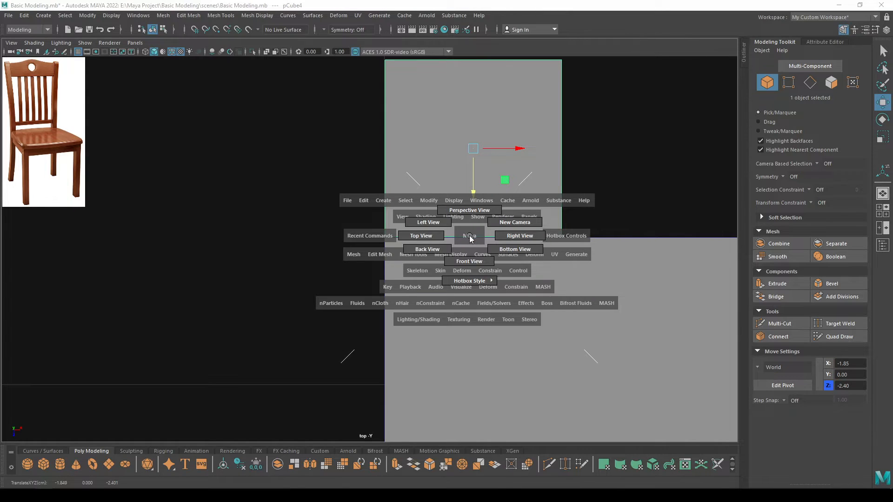
left_click_drag(469, 238, 472, 135)
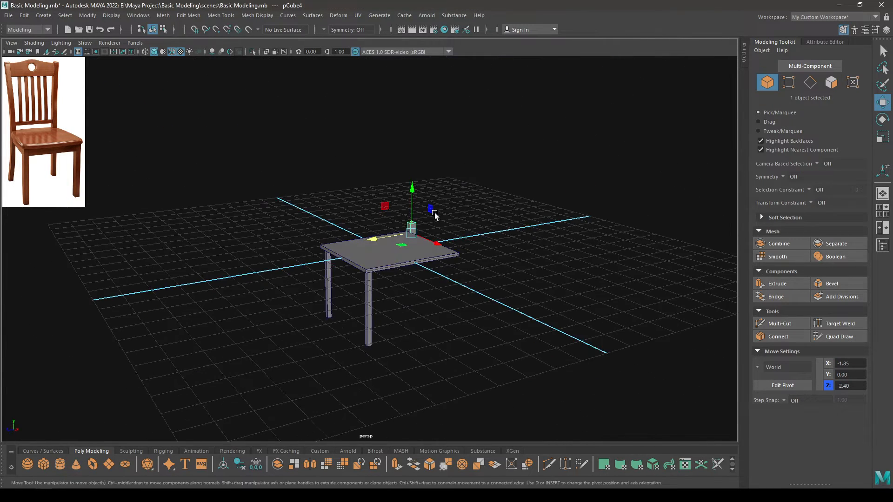
left_click_drag(434, 213, 453, 214, "alt")
right_click_drag(453, 214, 537, 368, "alt")
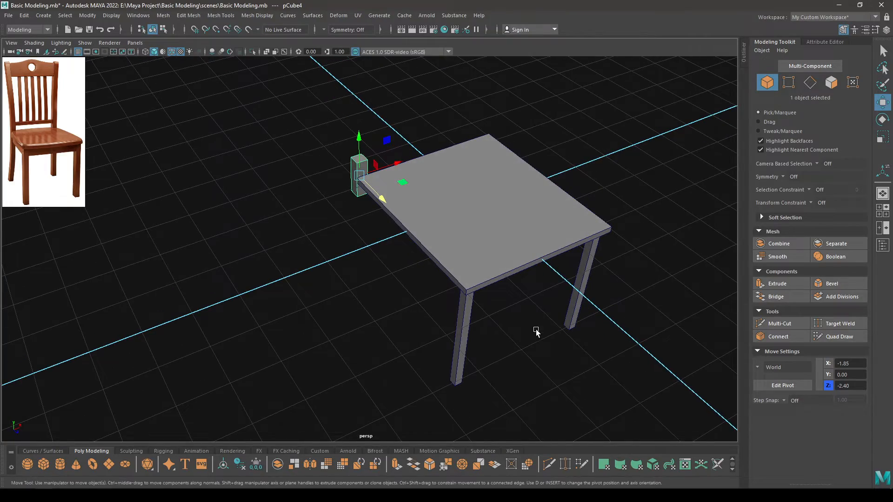
right_click_drag(535, 329, 476, 287, "alt")
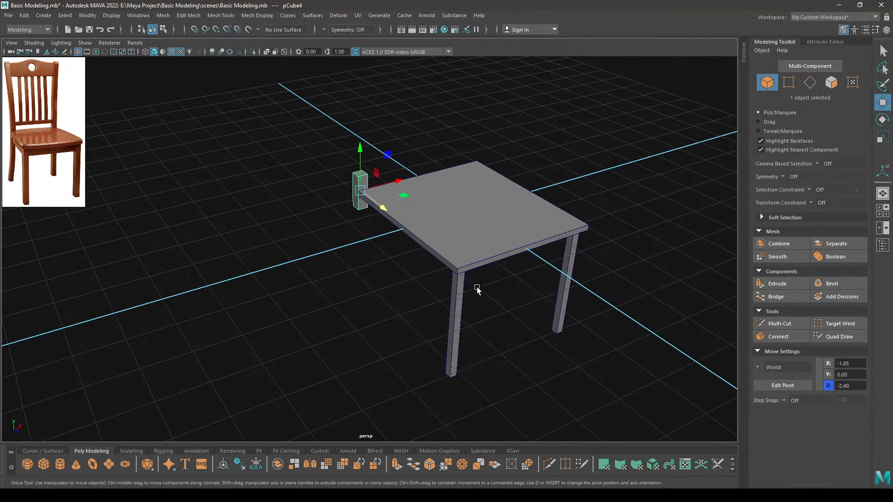
left_click_drag(476, 287, 523, 277, "alt")
key("t")
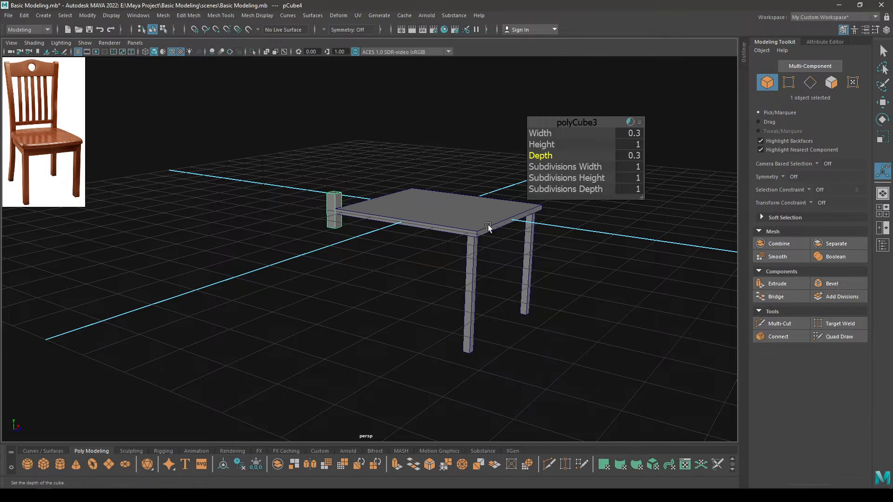
left_click_drag(488, 225, 433, 235, "alt")
left_click(637, 130)
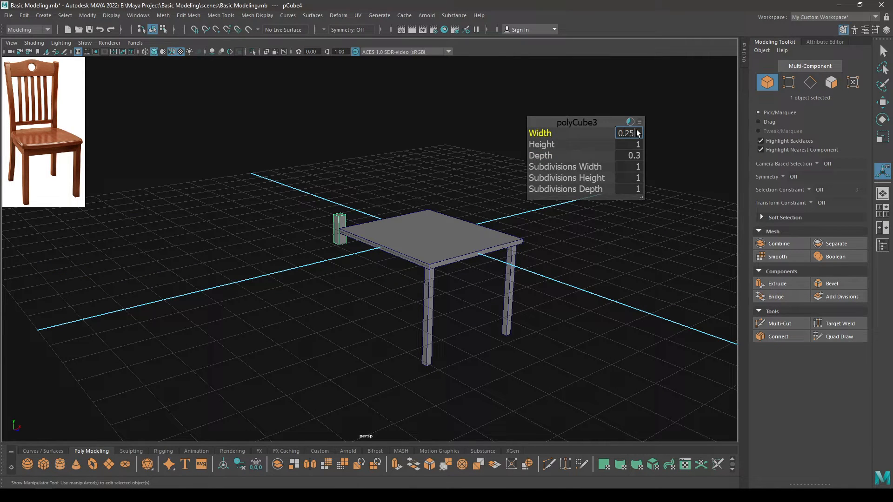
key("Tab")
key("Tab")
type("0")
Set the back post's height to 8 so it extends above and below the seat.
left_click_drag(422, 204, 357, 243, "alt")
right_click_drag(303, 235, 321, 198, "alt")
left_click_drag(398, 257, 390, 193, "alt")
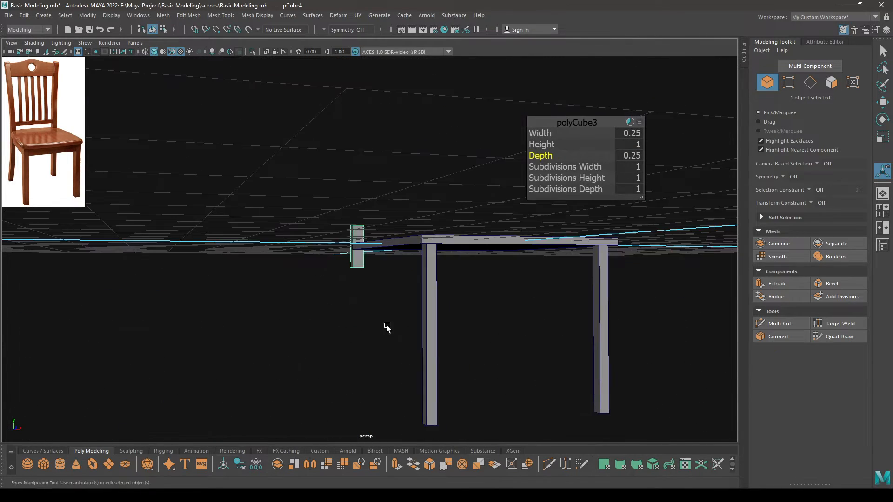
right_click_drag(387, 327, 343, 298, "alt")
left_click_drag(367, 265, 390, 275, "alt")
left_click(623, 145)
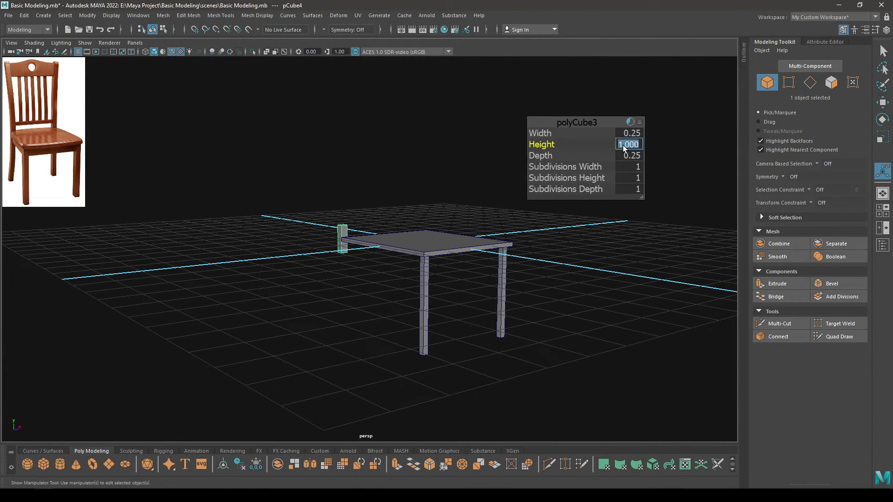
type("68")
key("Return")
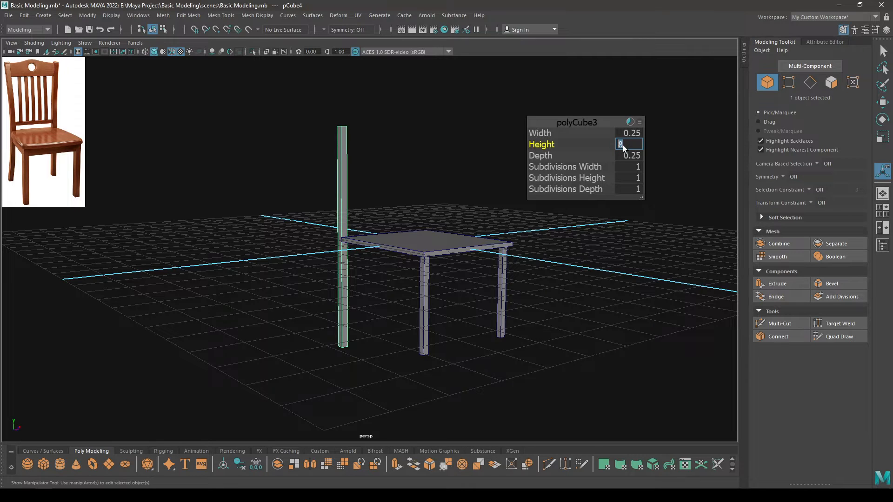
Raise the back post in the front view to about Y 0.73.
left_click_drag(426, 241, 386, 267, "alt")
key("space")
left_click(381, 226)
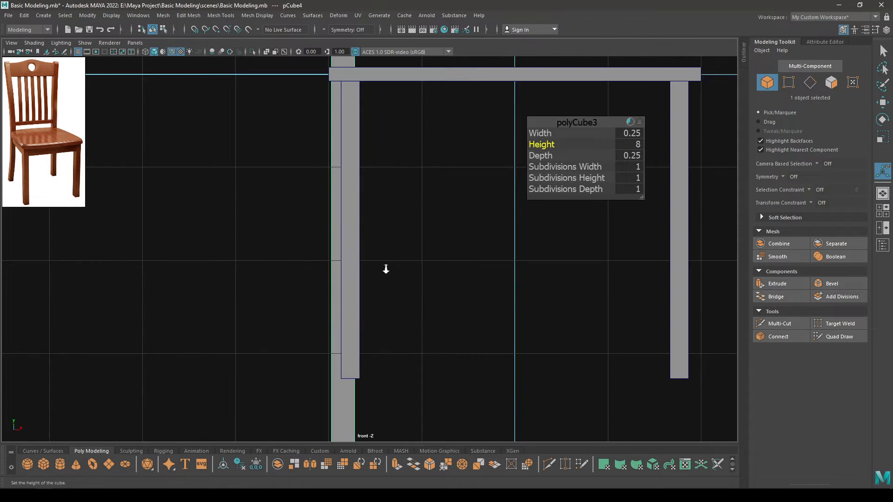
right_click_drag(386, 267, 357, 227, "alt")
key("w")
right_click_drag(395, 284, 413, 305, "alt")
middle_click_drag(390, 135, 389, 195, "alt")
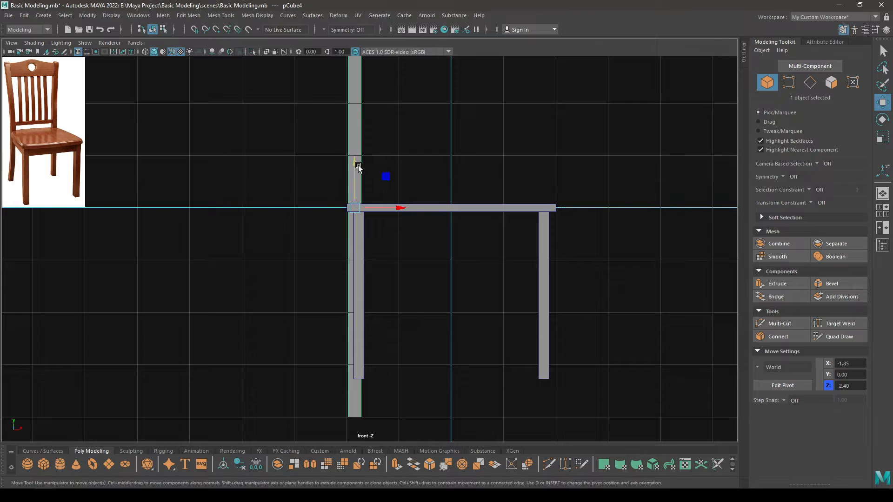
left_click_drag(358, 166, 361, 121)
right_click_drag(361, 120, 350, 148, "alt")
middle_click_drag(350, 148, 363, 203, "alt")
key("space")
left_click_drag(386, 253, 331, 227)
right_click_drag(331, 227, 365, 263, "alt")
left_click_drag(365, 263, 394, 274, "alt")
middle_click_drag(395, 274, 391, 328, "alt")
right_click_drag(363, 275, 371, 277, "alt")
left_click_drag(371, 276, 389, 265, "alt")
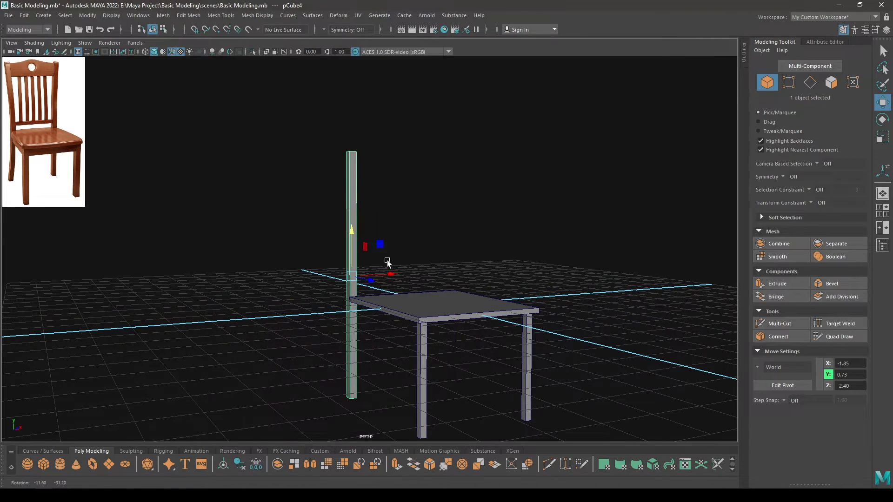
Set the back post's height to 8.5.
key("t")
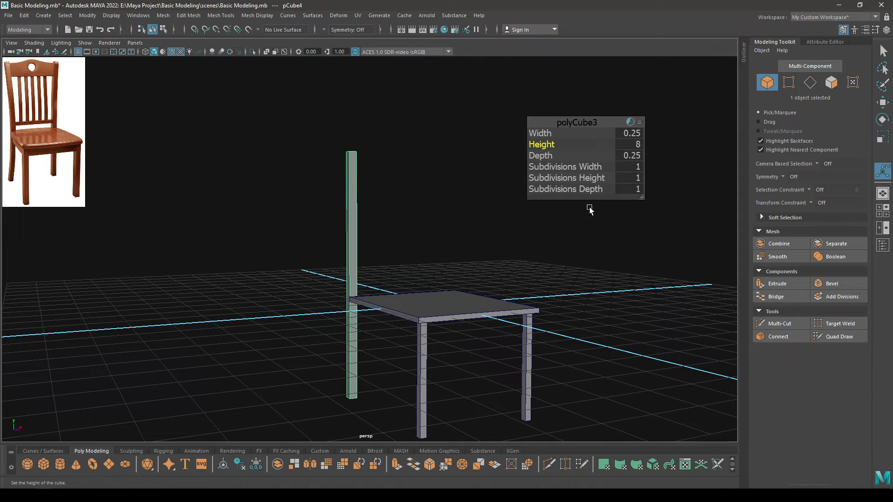
left_click(633, 145)
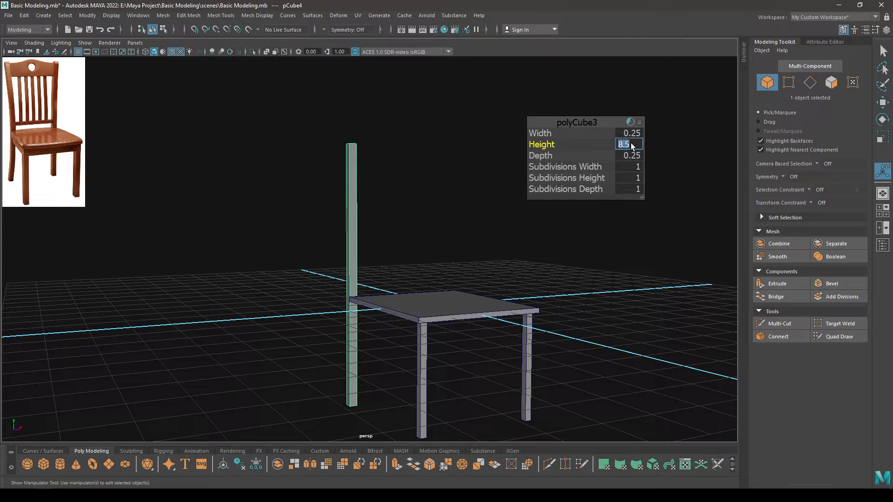
left_click(591, 121)
In the front view, raise the back post to about Y 0.98 so its lower end lines up with the front legs.
key("w")
key("space")
left_click_drag(590, 121, 590, 147)
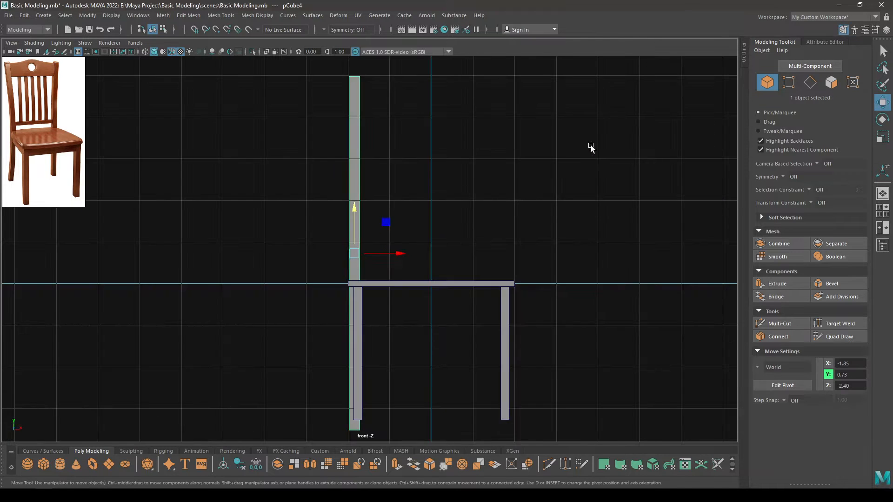
scroll(495, 229, "down", 1)
scroll(470, 329, "up", 5)
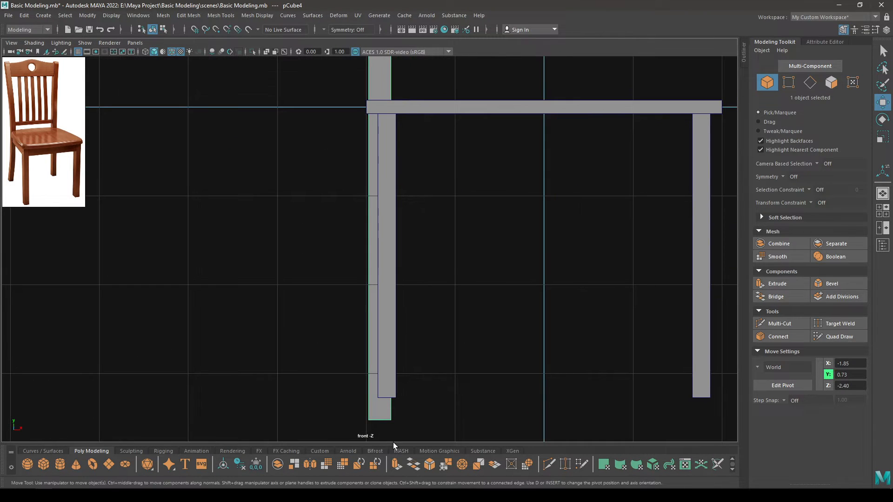
scroll(398, 303, "down", 3)
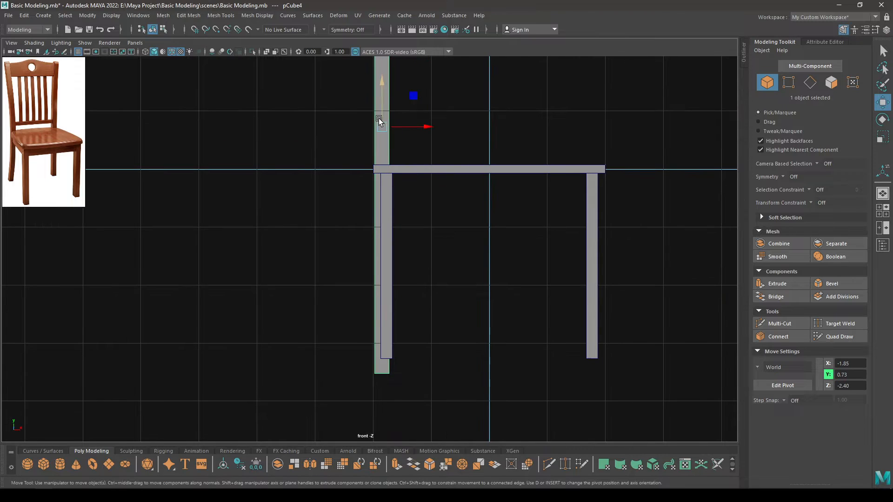
scroll(474, 409, "up", 3)
scroll(500, 349, "up", 4)
middle_click_drag(504, 303, 520, 265)
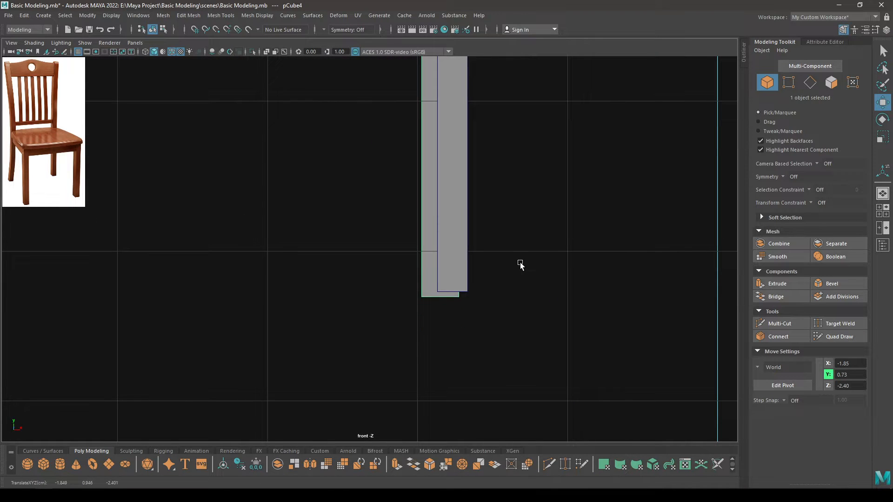
Duplicate the back post and place the copy flush with the seat's opposite back corner in the top view, at about X 1.88, Z -2.38.
key("space")
left_click_drag(522, 259, 497, 243)
key("space")
middle_click_drag(497, 243, 345, 242, "alt")
key("f")
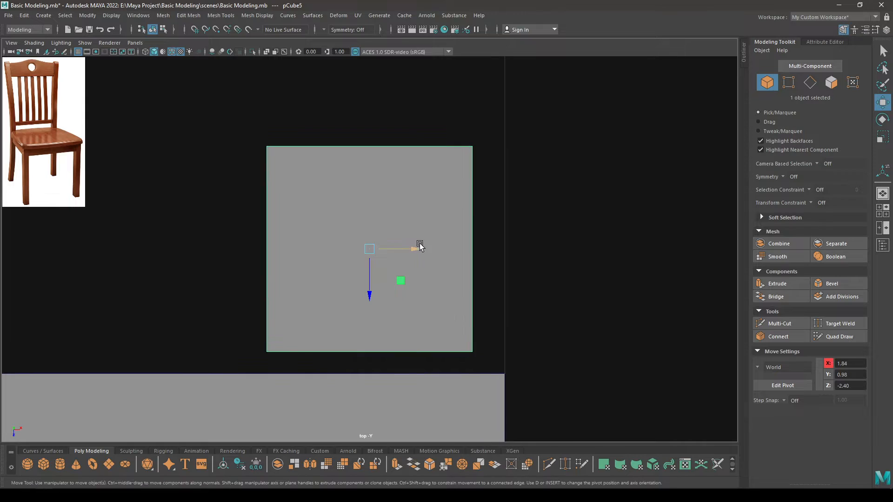
left_click_drag(413, 245, 449, 256)
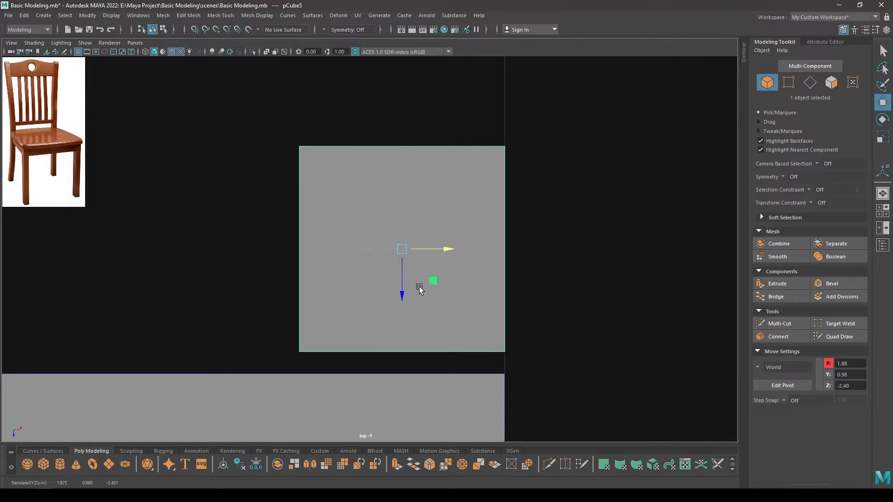
left_click_drag(402, 292, 400, 317)
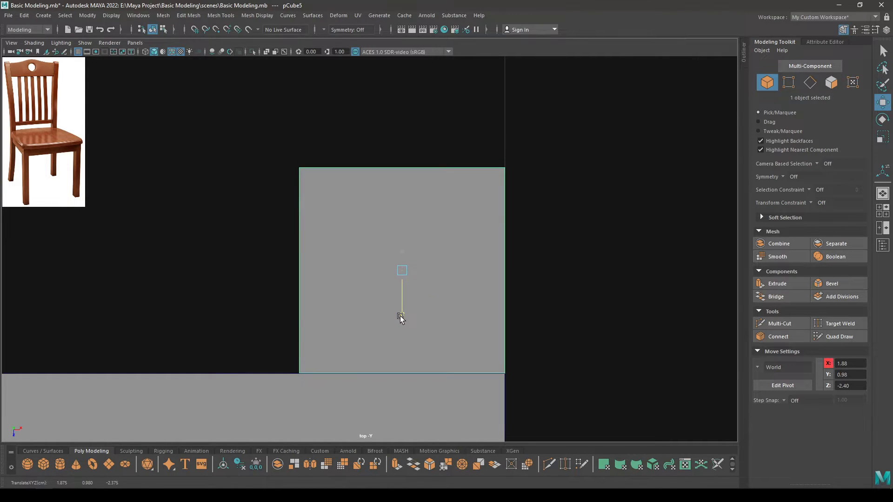
Align the original back post flush with its seat corner in the top view, at about X -1.87, Z -2.38.
middle_click_drag(303, 312, 875, 269, "alt")
middle_click_drag(28, 271, 814, 279, "alt")
scroll(292, 269, "down", 10)
middle_click_drag(156, 160, 338, 193, "alt")
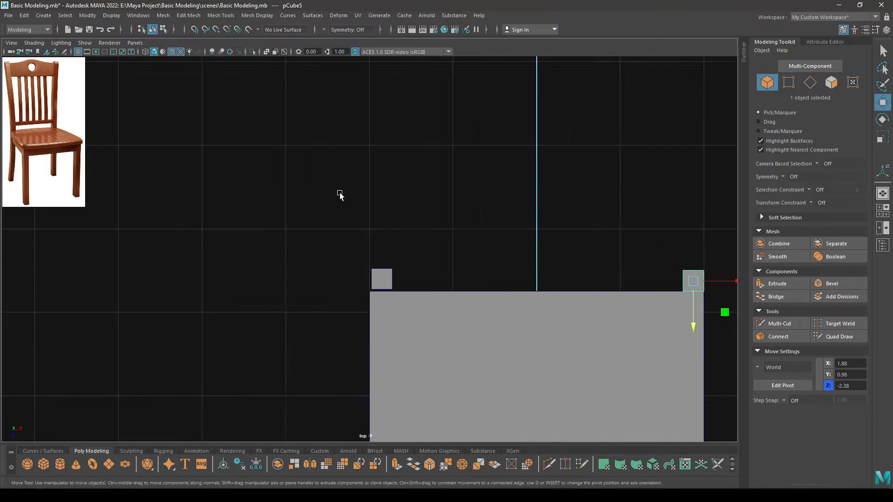
right_click_drag(340, 193, 478, 421, "alt")
middle_click_drag(478, 420, 476, 239, "alt")
right_click_drag(476, 239, 608, 199, "alt")
left_click(465, 227)
left_click_drag(503, 241, 487, 245)
left_click_drag(445, 288, 598, 218)
Return to the perspective view, clear the selection and save the scene.
key("space")
scroll(430, 238, "down", 3)
scroll(504, 267, "up", 5)
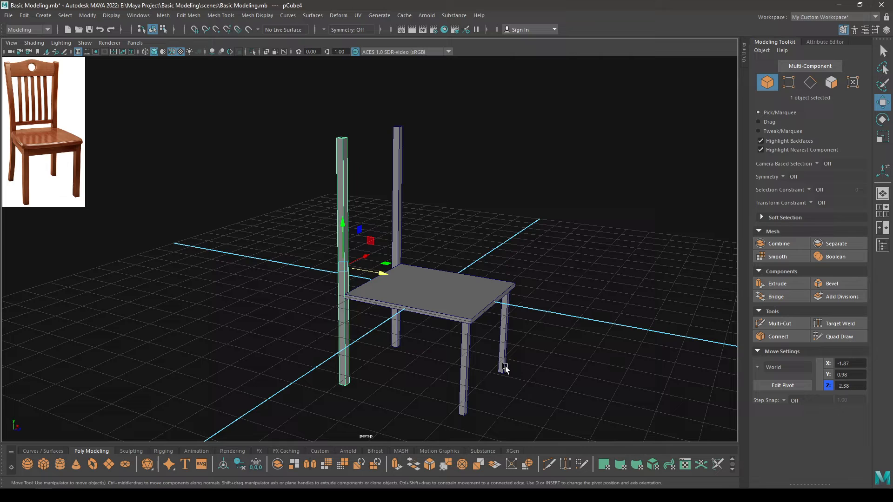
left_click(562, 242)
left_click_drag(562, 243, 396, 237, "alt")
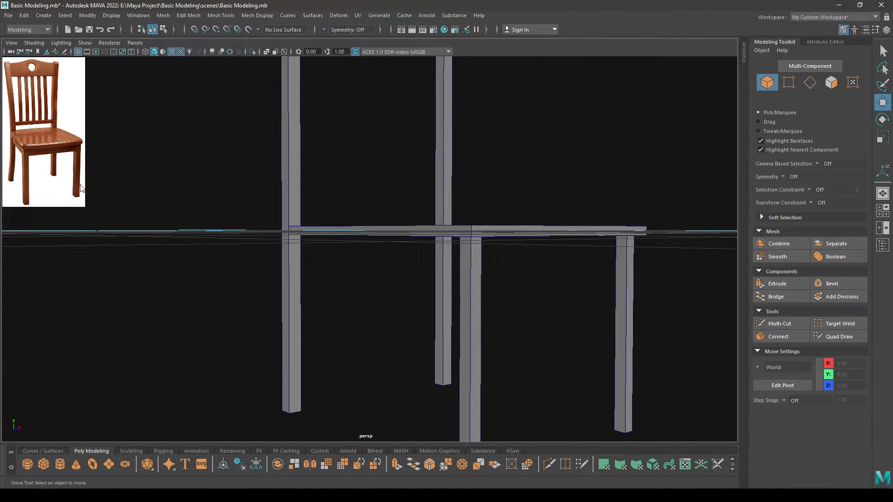
Create a polygon cube for the front rail and move it toward the seat's front edge, to about Z 1.75.
left_click_drag(445, 296, 389, 236, "alt")
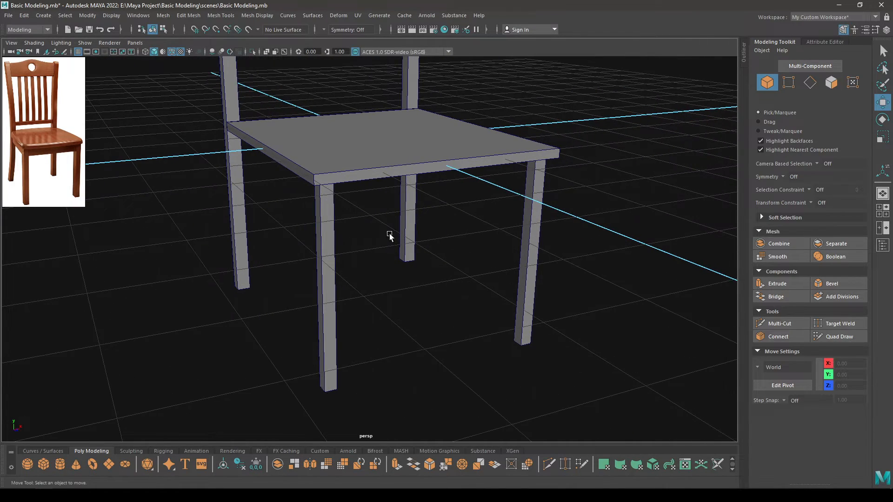
right_click_drag(389, 235, 375, 265, "shift")
left_click_drag(387, 168, 416, 223)
key("space")
left_click_drag(415, 222, 355, 207)
key("f")
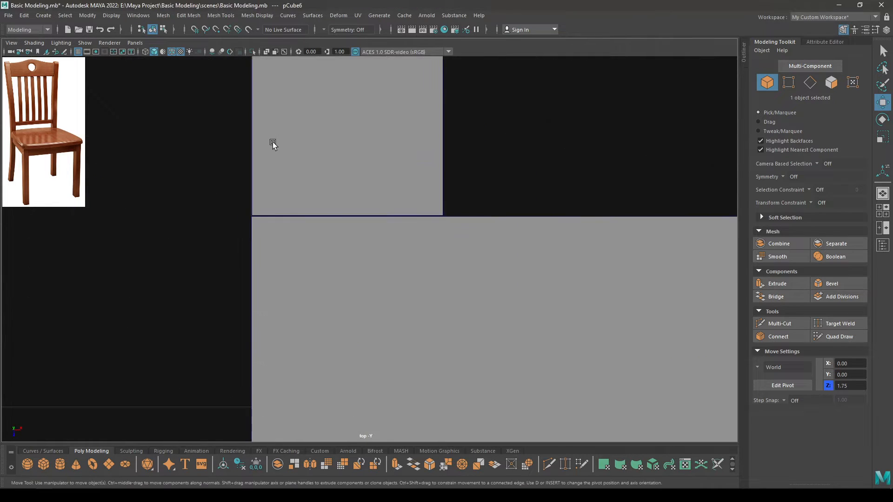
Set the rail cube's depth to 0.15 and widen it to about 3.21, showing the top view in wireframe.
key("t")
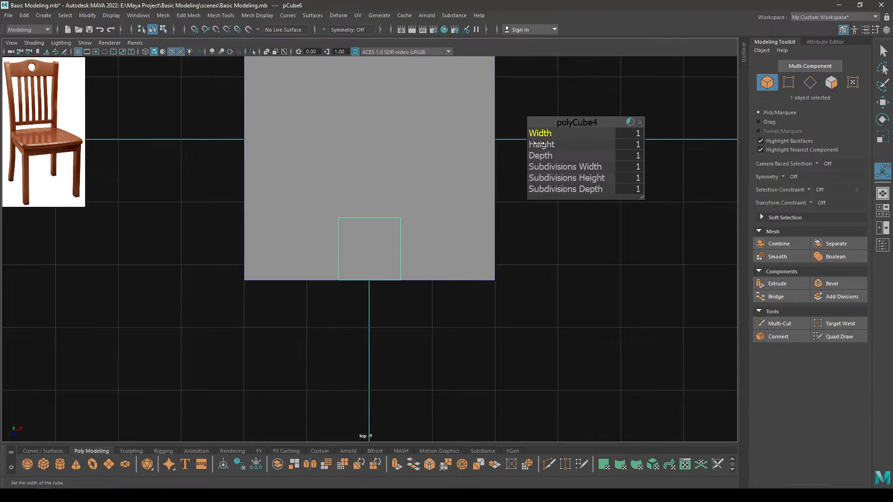
left_click_drag(540, 156, 506, 159)
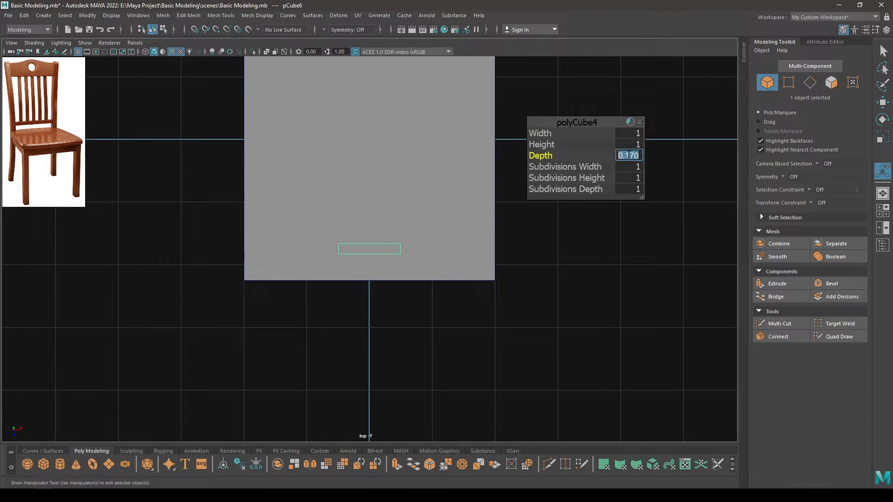
key("Return")
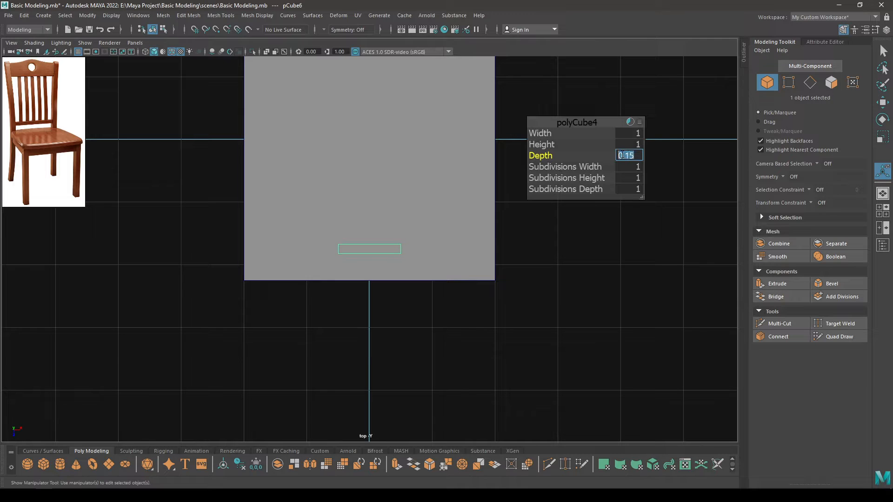
left_click_drag(541, 133, 545, 134)
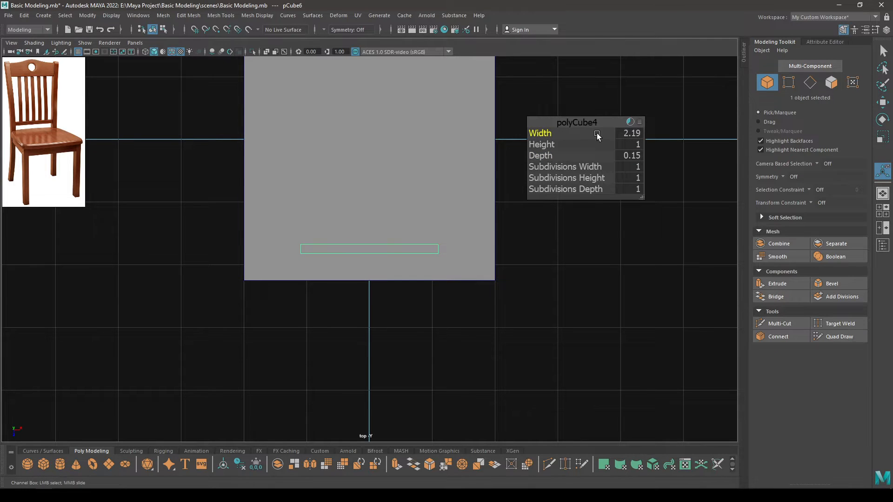
key("4")
scroll(412, 321, "up", 5)
middle_click_drag(412, 322, 407, 226, "alt")
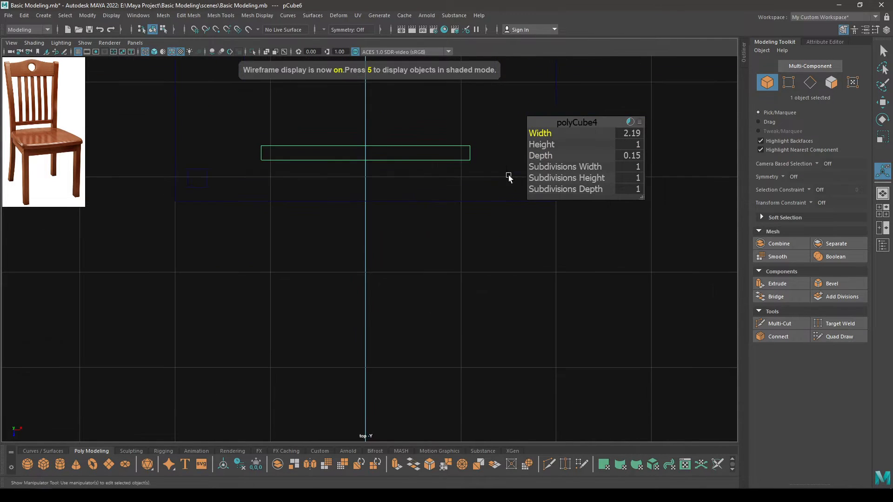
left_click_drag(550, 127, 590, 135)
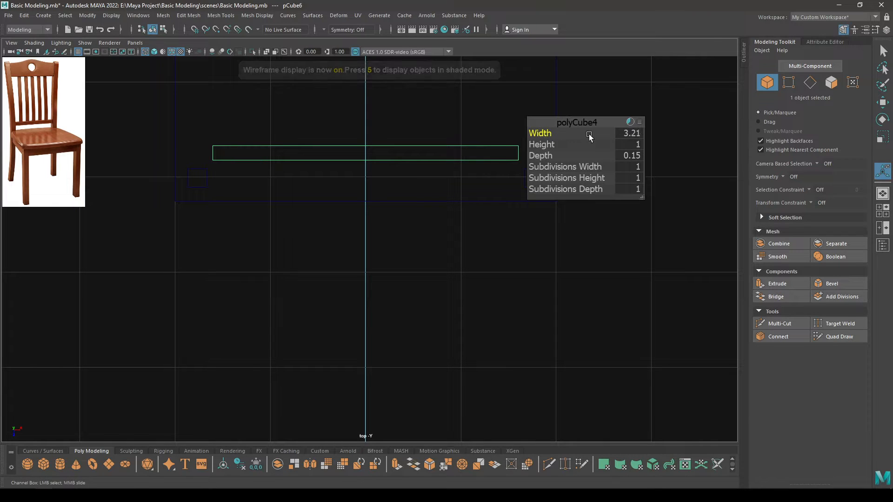
Move the rail forward in the top view to about Z 2.00, in line with the two front legs.
key("w")
left_click_drag(368, 199, 366, 218)
scroll(431, 220, "up", 2)
middle_click_drag(430, 218, 465, 249, "alt")
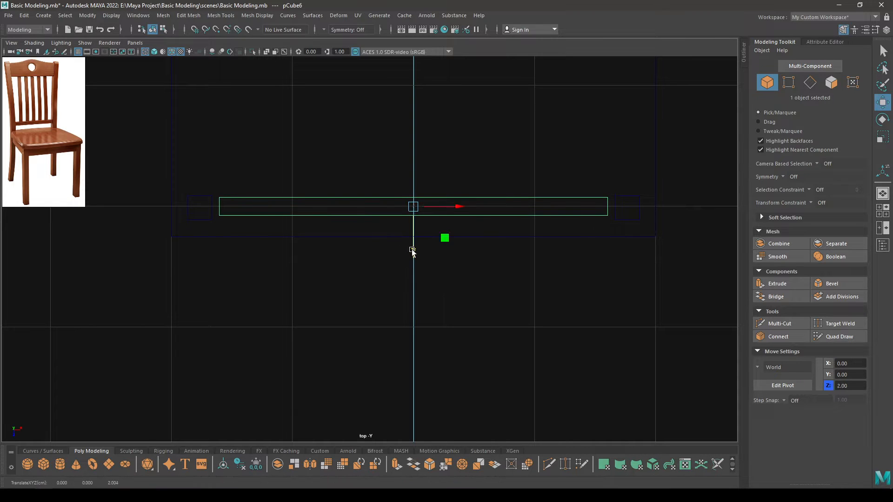
Set the rail's width to 3.34 so both ends reach the inner faces of the front legs.
key("t")
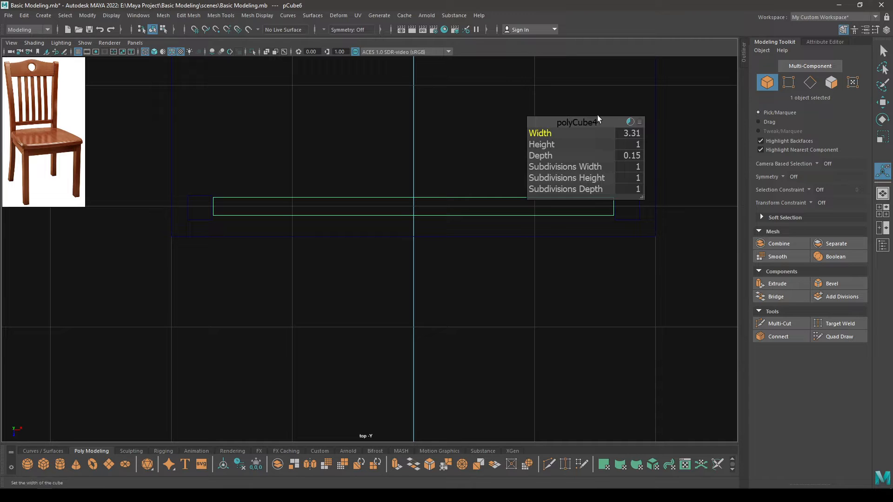
scroll(193, 267, "up", 6)
middle_click_drag(167, 272, 449, 367, "alt")
scroll(396, 339, "up", 3)
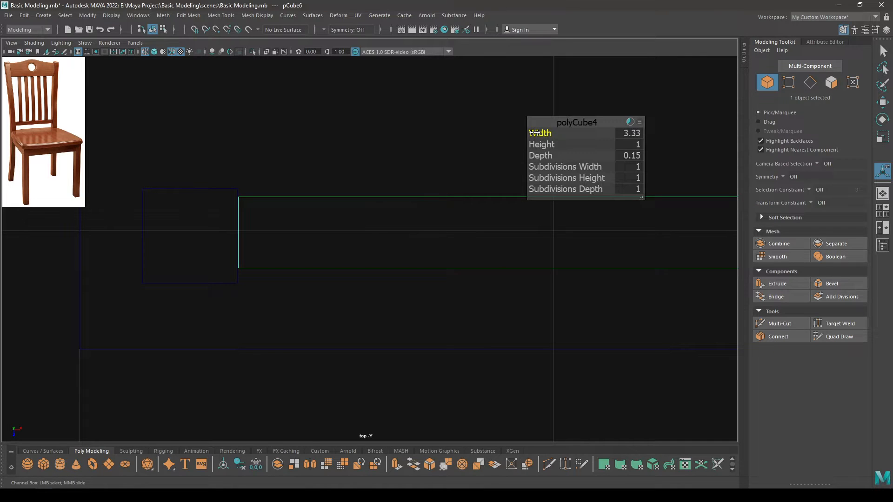
middle_click_drag(386, 247, 42, 261, "alt")
middle_click_drag(558, 278, 49, 282, "alt")
middle_click_drag(415, 298, 48, 293, "alt")
middle_click_drag(370, 284, 146, 293, "alt")
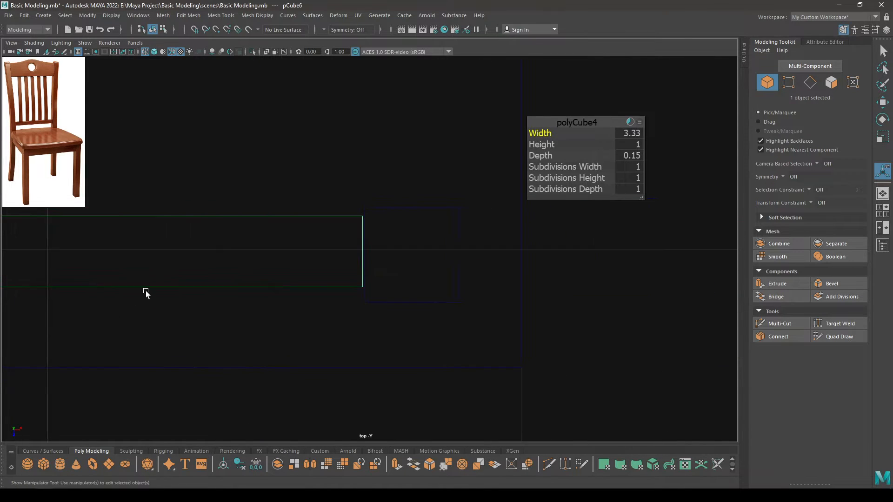
right_click_drag(146, 293, 542, 212, "alt")
left_click(634, 135)
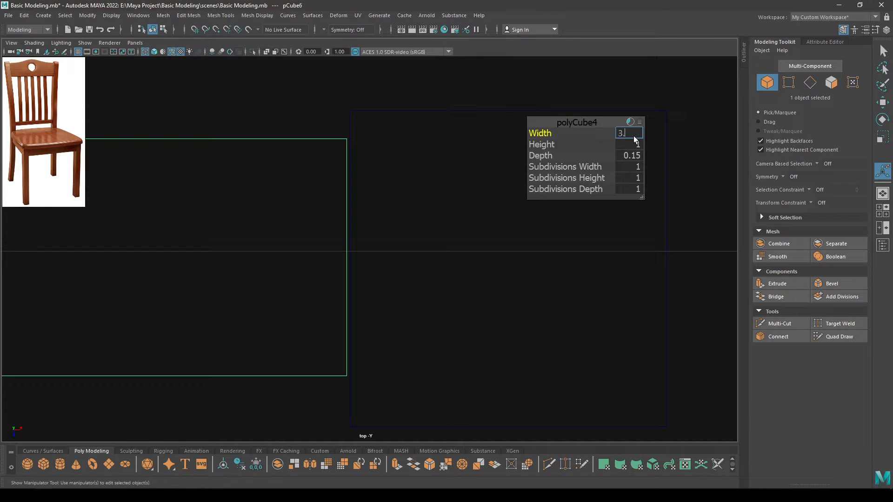
type("3.34")
key("Return")
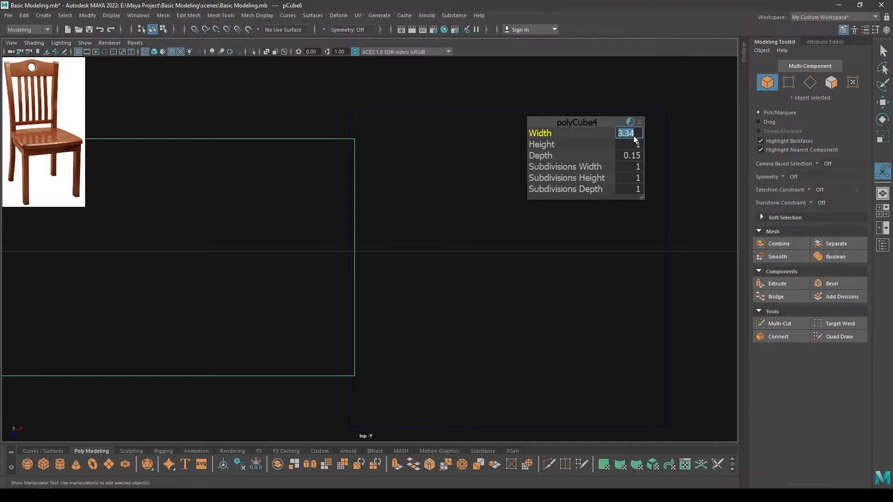
Set the rail's depth to 0.17.
right_click_drag(633, 136, 426, 446, "alt")
right_click_drag(163, 395, 276, 393, "alt")
middle_click_drag(140, 299, 345, 288, "alt")
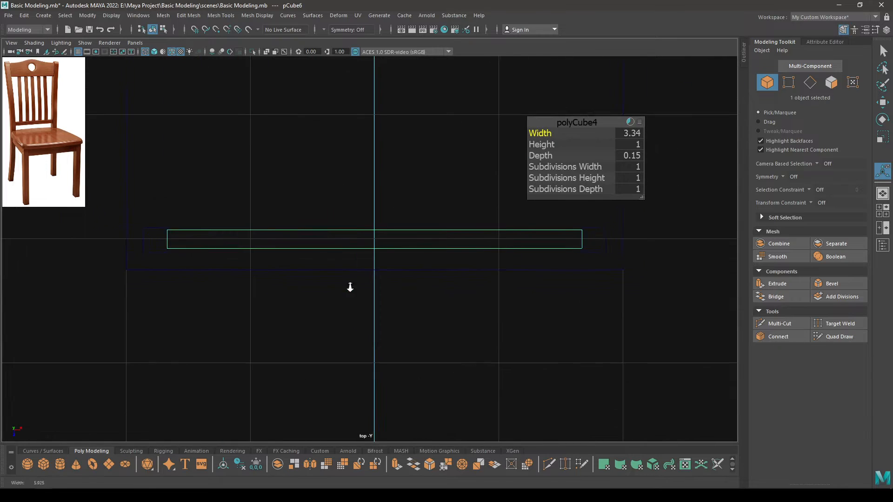
right_click_drag(349, 287, 412, 272, "alt")
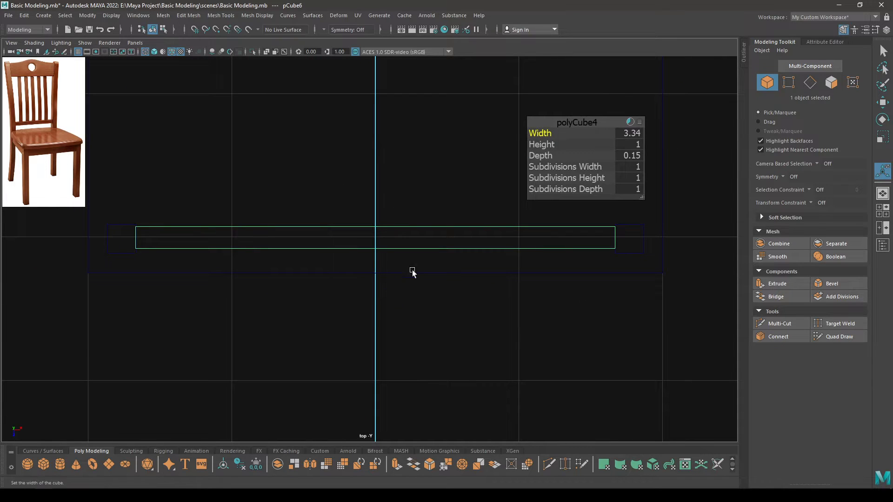
left_click(632, 156)
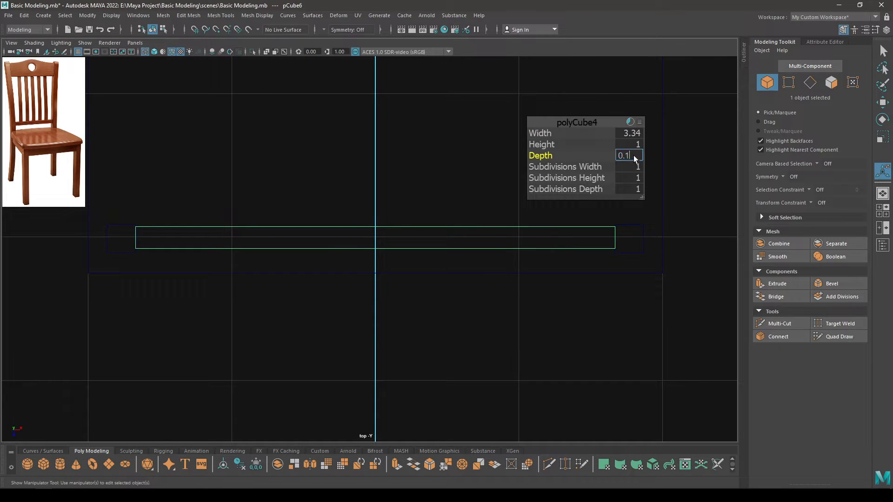
type("0.17")
key("Return")
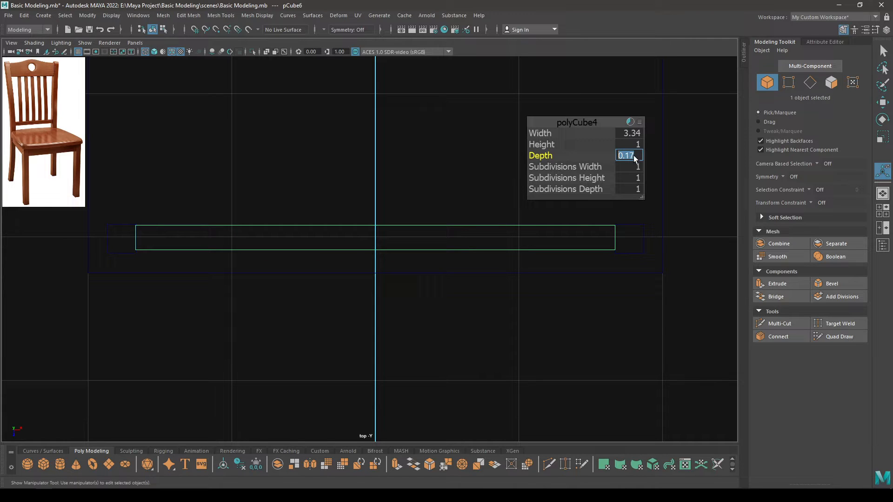
left_click(568, 118)
Center the rail on the front legs at about Z 2.01 in the top view, and return to the perspective view.
key("w")
right_click_drag(213, 216, 183, 308, "alt")
middle_click_drag(183, 308, 464, 264, "alt")
right_click_drag(464, 265, 464, 482, "alt")
right_click_drag(464, 433, 456, 484, "alt")
middle_click_drag(386, 315, 447, 382, "alt")
right_click_drag(447, 382, 444, 477, "alt")
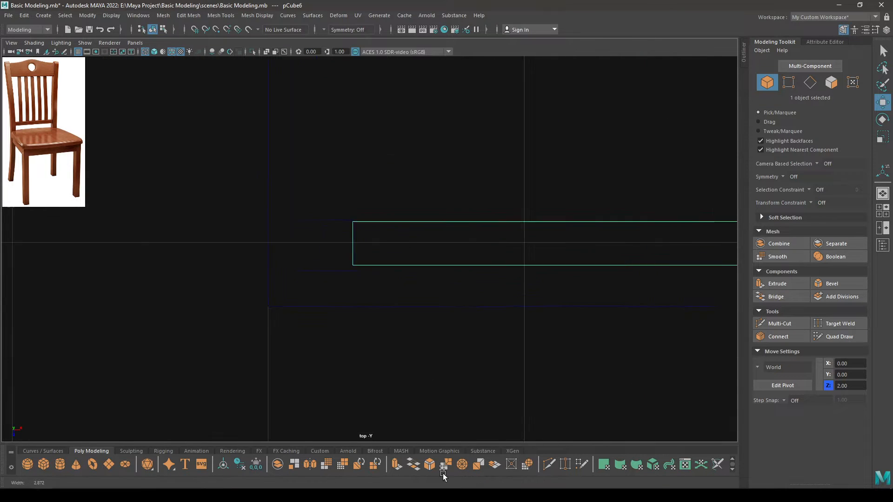
right_click_drag(426, 158, 423, 381, "alt")
right_click_drag(379, 275, 377, 329, "alt")
middle_click_drag(378, 325, 377, 331)
key("space")
left_click_drag(370, 273, 392, 323)
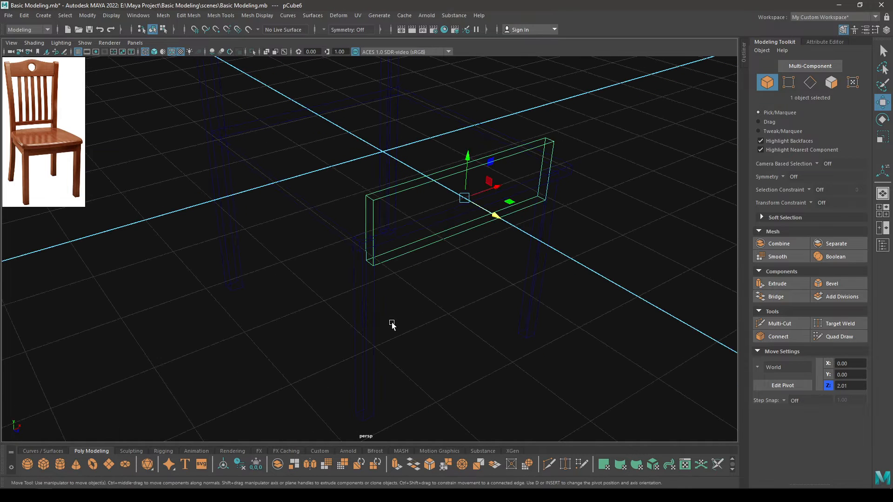
Set the front rail's height to 0.3 in the shaded front view.
key("t")
key("6")
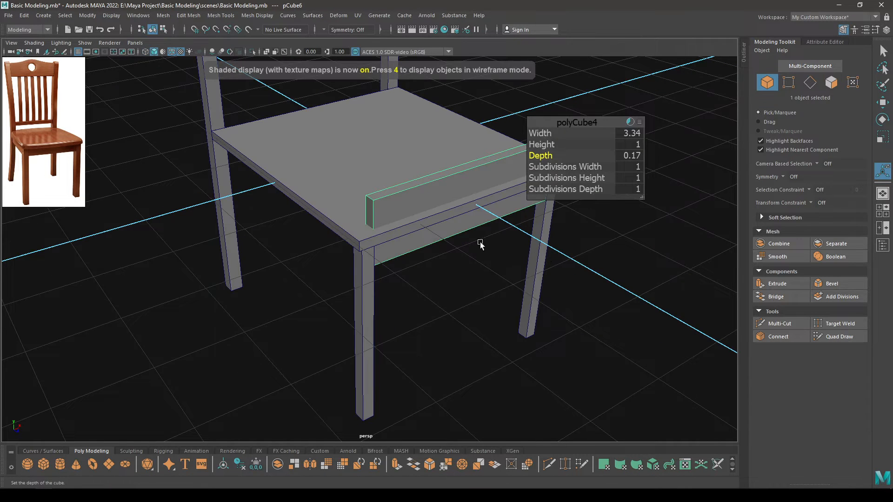
key("space")
mouse_move(480, 243)
left_mouse_down("alt")
mouse_move(449, 224)
mouse_move(454, 254)
left_mouse_up("alt")
scroll(454, 254, "up", 10)
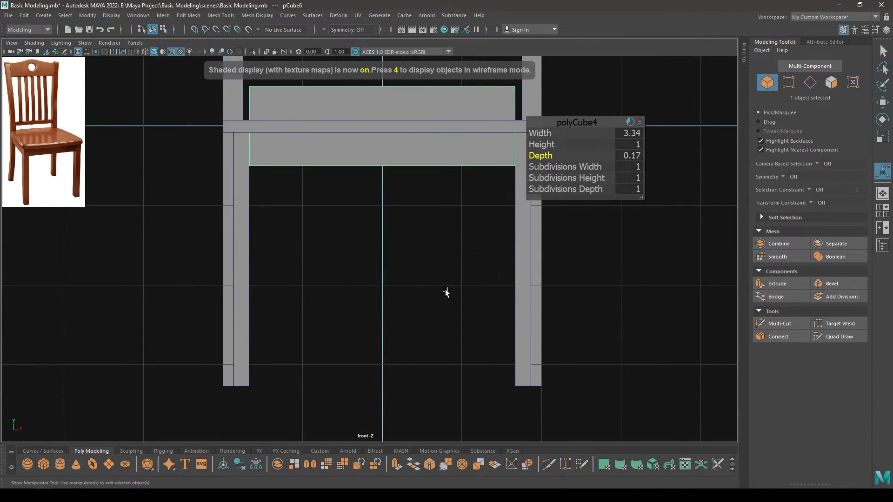
left_click(554, 144)
middle_click_drag(553, 144, 509, 147)
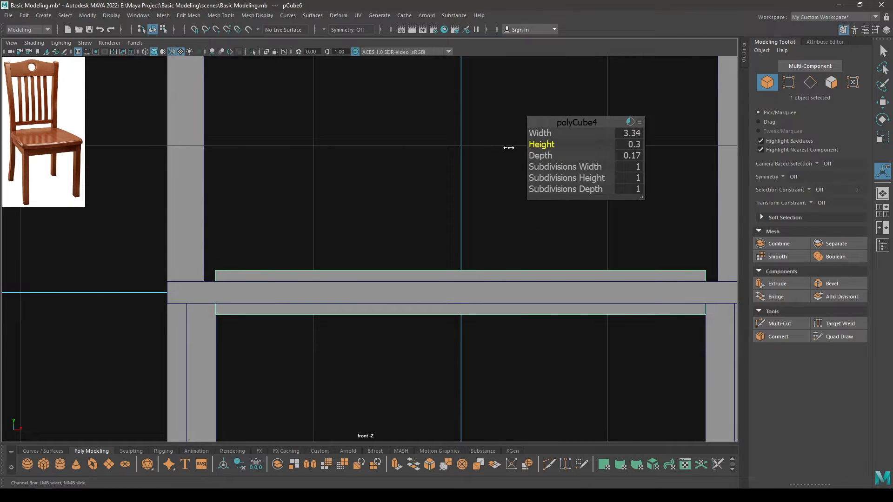
Lower the front rail to about Y -0.22 so it sits directly beneath the seat.
key("w")
middle_click_drag(473, 243, 452, 186, "alt")
left_click_drag(440, 194, 522, 239)
key("space")
left_click(449, 241)
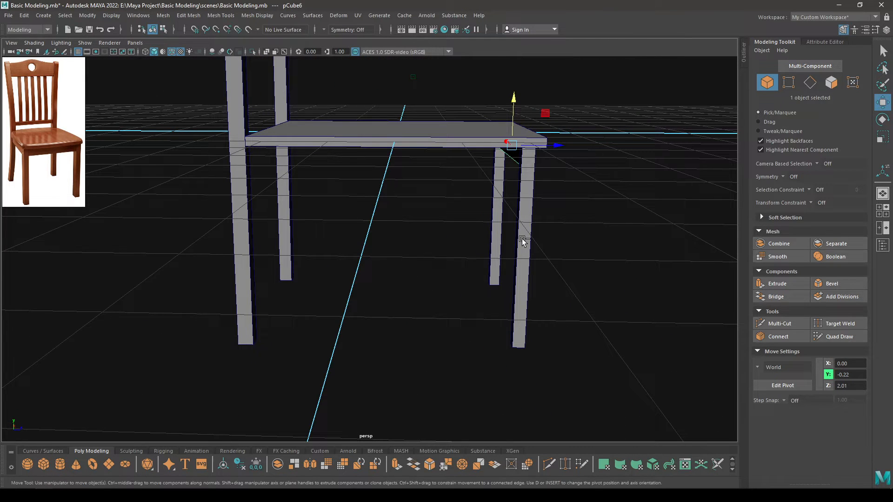
Duplicate the front rail and move the copy back to about Z -2.16, in front of the back posts.
left_click_drag(548, 152, 312, 179)
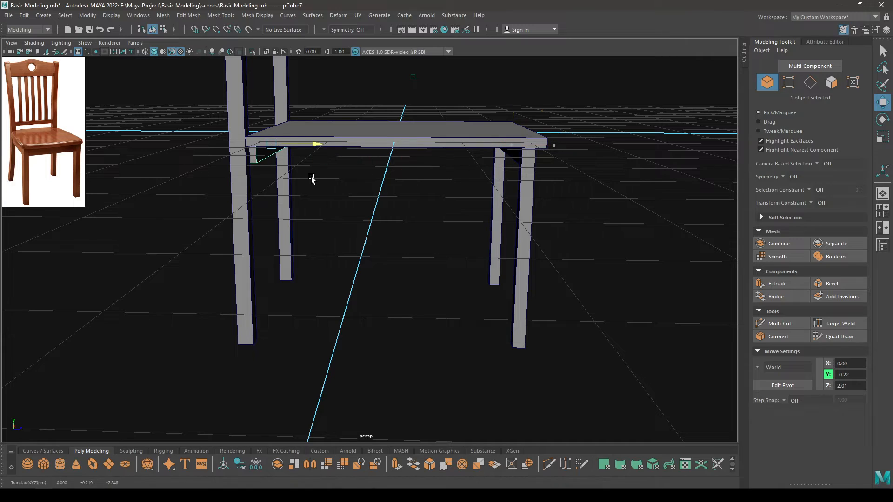
mouse_move(242, 195)
left_mouse_down("alt")
mouse_move(371, 196)
mouse_move(364, 206)
mouse_move(292, 208)
mouse_move(340, 186)
mouse_move(283, 216)
mouse_move(233, 198)
mouse_move(247, 160)
mouse_move(214, 159)
mouse_move(216, 186)
left_mouse_up("alt")
key("space")
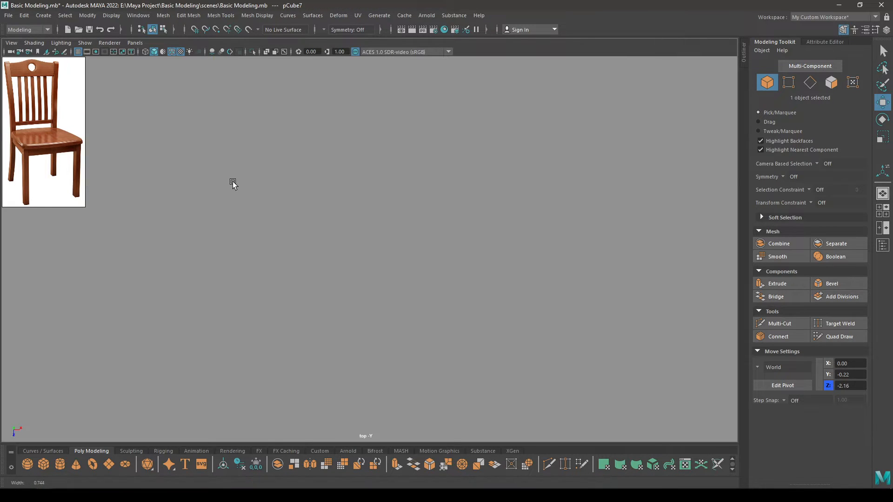
key("4")
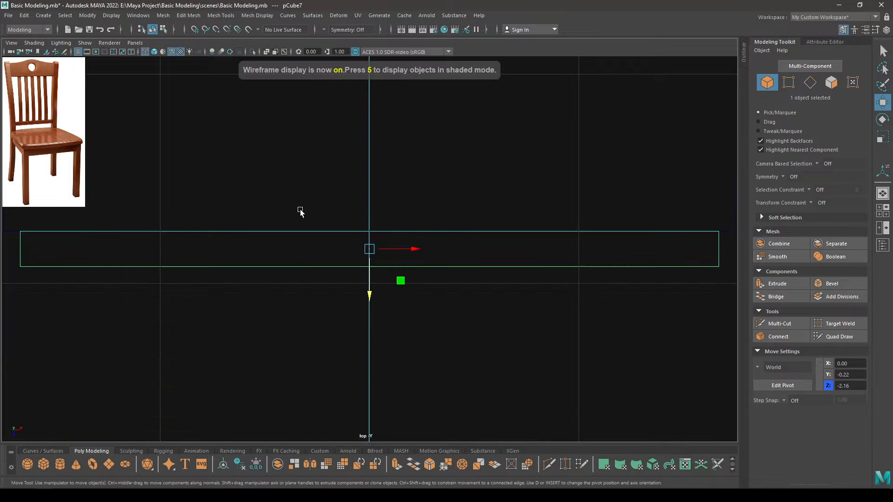
scroll(376, 250, "down", 5)
middle_click_drag(376, 249, 407, 259, "alt")
right_click_drag(407, 259, 427, 356, "alt")
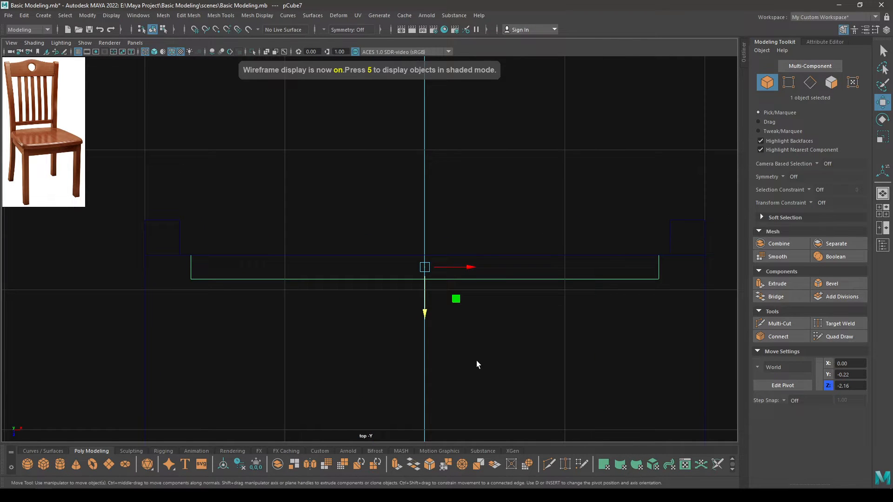
Scale the back rail along X until its ends align with the outer faces of the back posts.
key("t")
right_click_drag(441, 313, 446, 351, "alt")
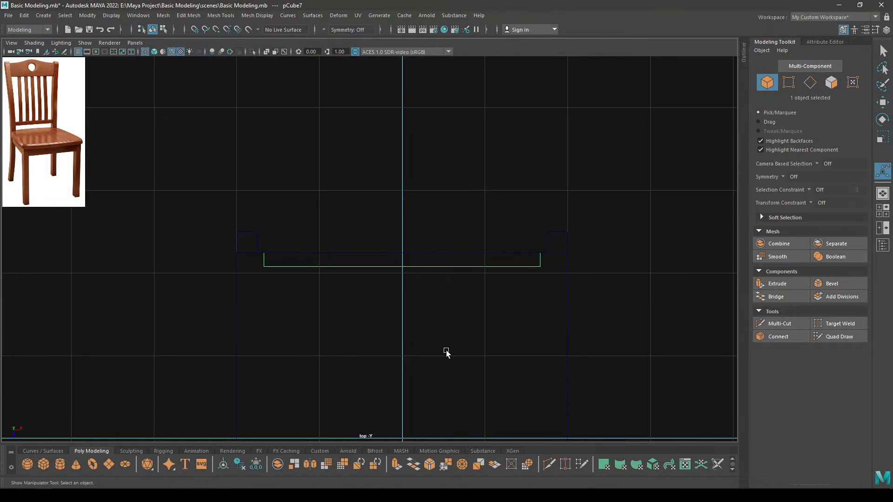
key("r")
left_click_drag(441, 259, 386, 263)
left_click_drag(442, 261, 450, 263)
left_click(450, 262)
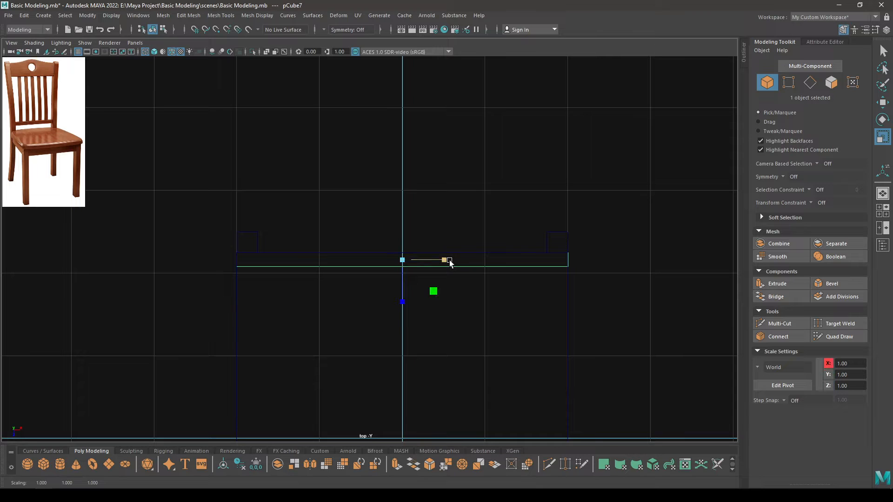
key("w")
key("space")
left_click_drag(450, 262, 450, 298)
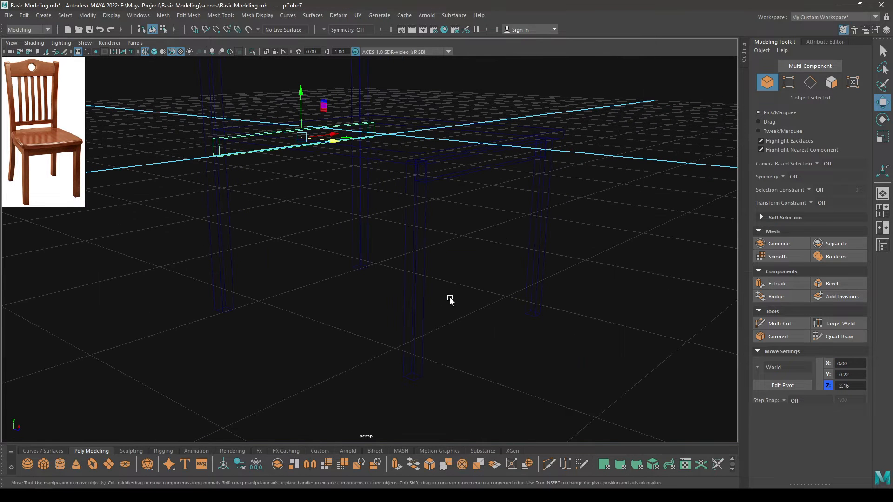
key("5")
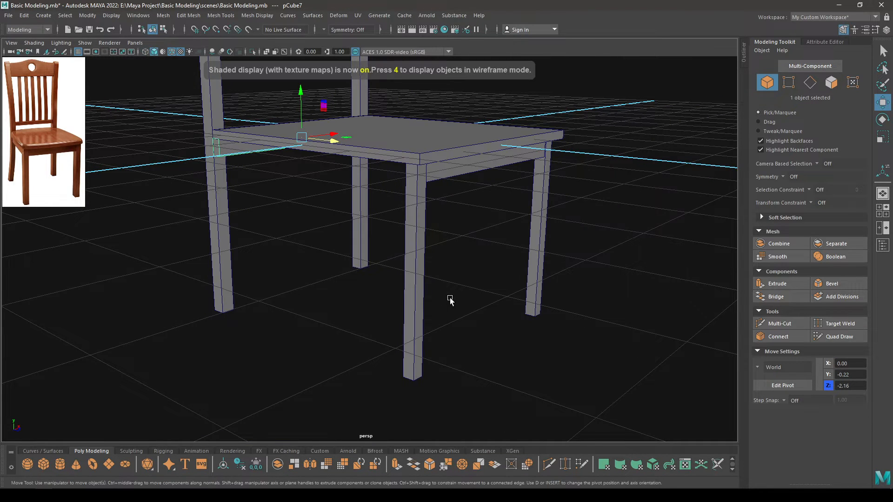
Duplicate the front rail and rotate the copy a quarter turn so it runs front to back.
scroll(471, 307, "up", 5)
scroll(433, 295, "down", 2)
left_click(392, 369)
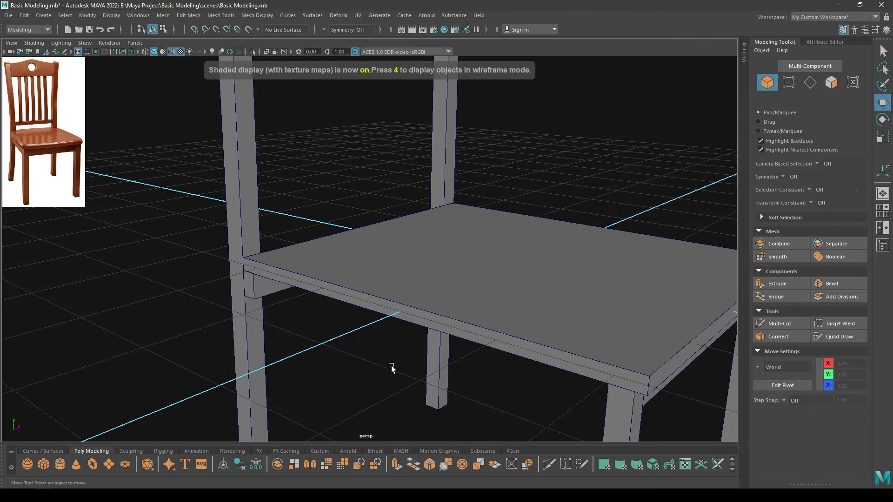
scroll(392, 362, "down", 4)
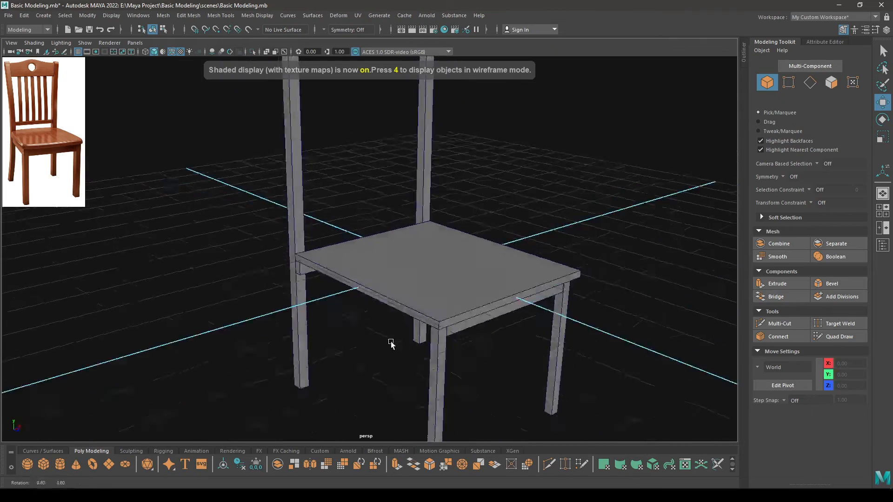
left_click_drag(392, 345, 380, 313, "alt")
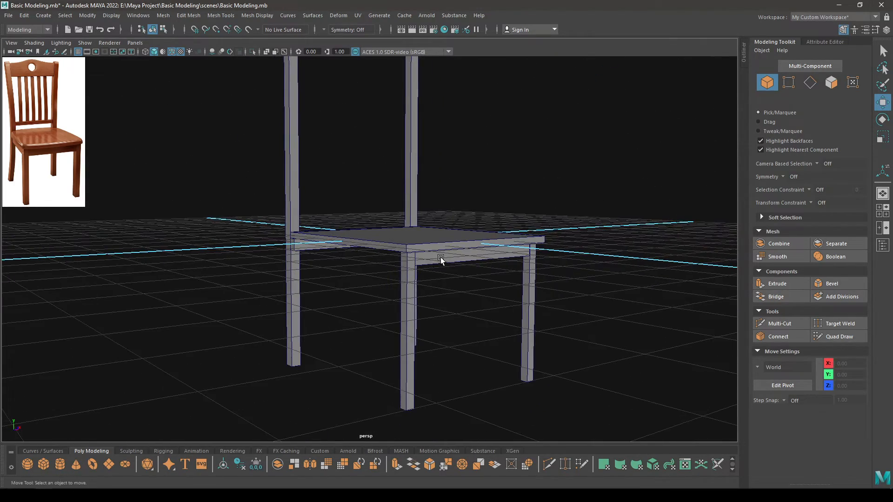
left_click(441, 258)
left_click_drag(412, 282, 427, 289, "alt")
right_click_drag(427, 289, 443, 372, "alt")
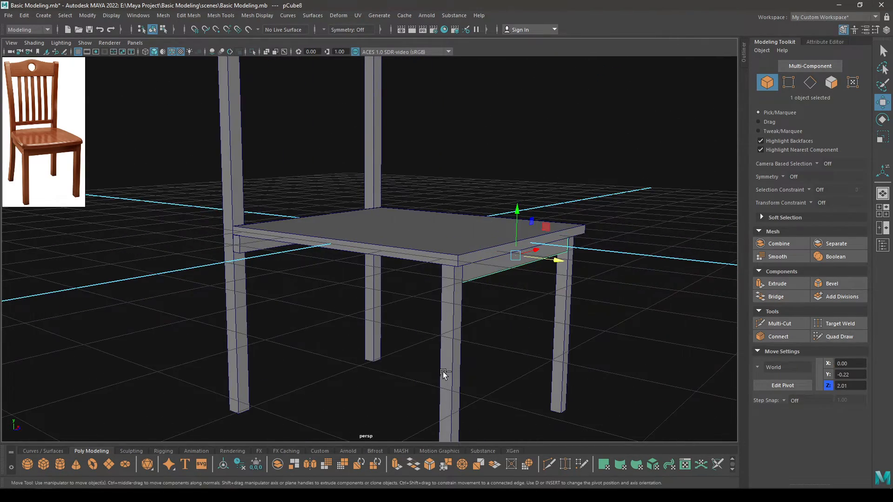
key("e")
left_click_drag(519, 262, 428, 323)
key("w")
Move the side rail copy to about X -1.75 and Z -0.22, between the front leg and the back rail.
key("space")
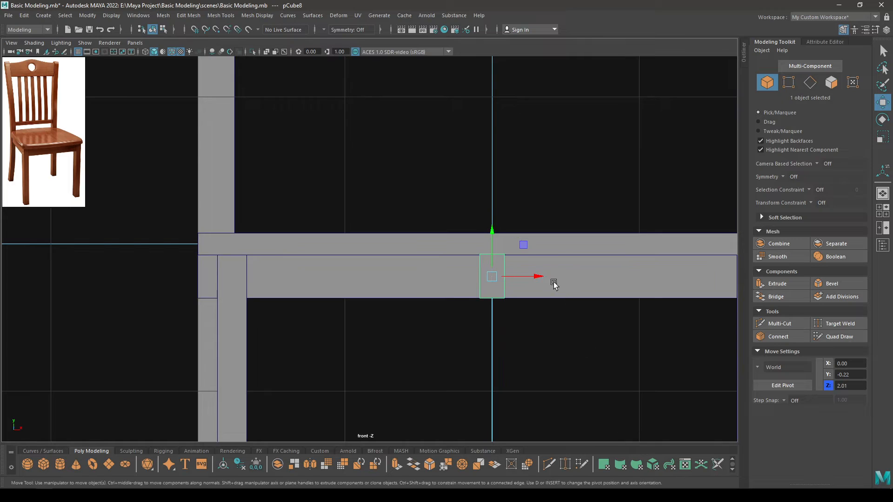
left_click_drag(553, 283, 283, 279)
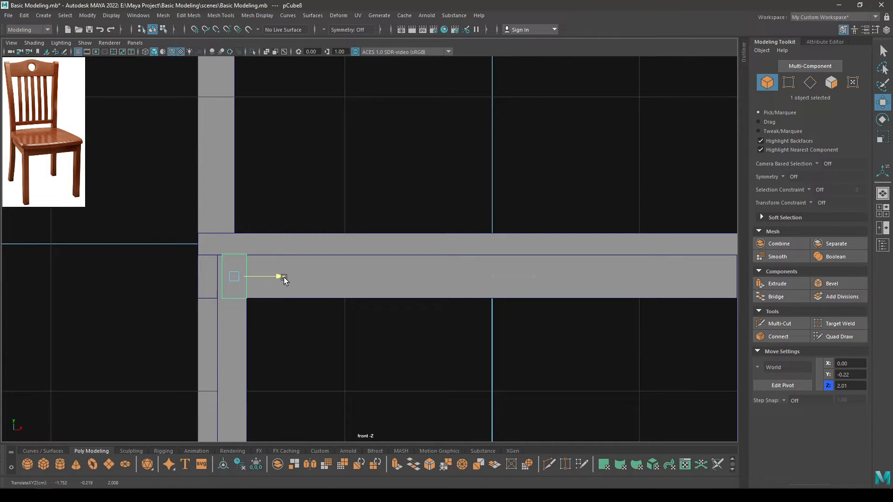
key("space")
left_click_drag(284, 278, 334, 273)
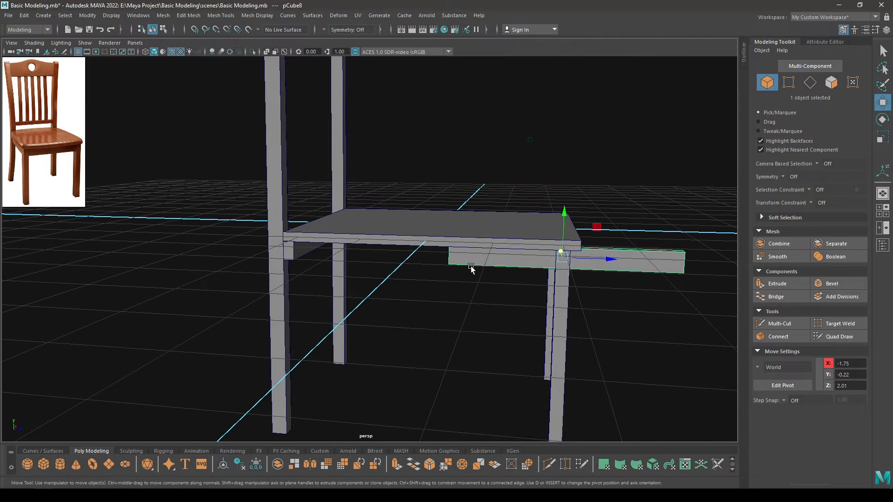
left_click_drag(599, 259, 479, 257)
key("space")
right_click_drag(478, 258, 461, 267, "alt")
middle_click_drag(460, 267, 457, 142, "alt")
right_click_drag(458, 142, 501, 283, "alt")
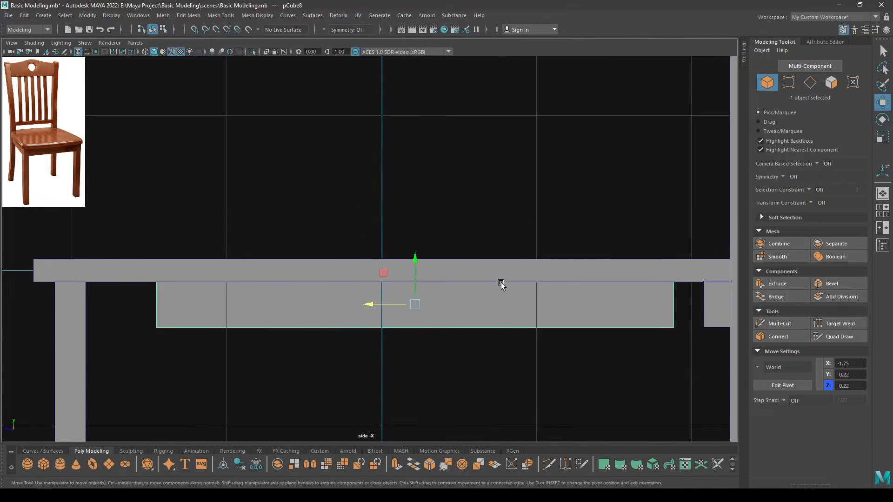
middle_click_drag(501, 288, 502, 245, "alt")
Lengthen the side rail to nearly span from front leg to back rail, and position it at about Z -0.10.
key("r")
left_click_drag(379, 259, 351, 258)
key("w")
key("r")
key("r")
key("w")
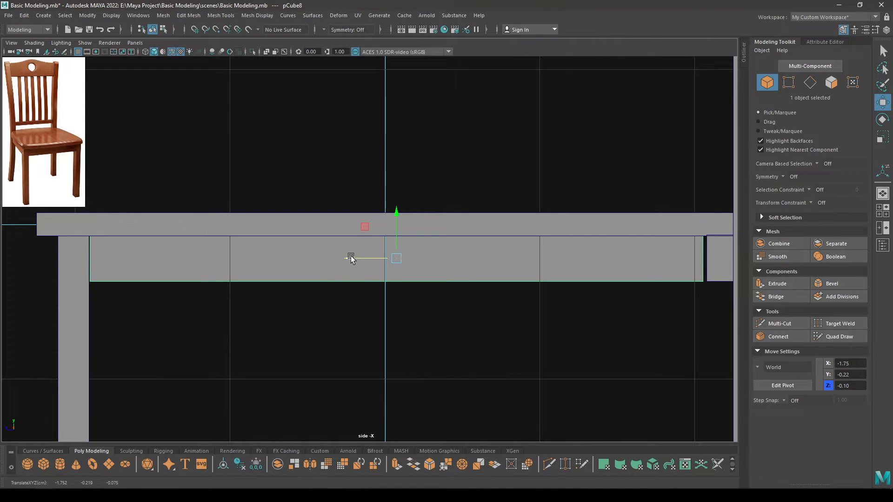
Snap the four front-end vertices of the side rail to the inner face of the front leg.
middle_click_drag(329, 269, 361, 259, "alt")
right_click_drag(249, 236, 205, 233)
left_click_drag(199, 283, 120, 218)
left_click(183, 271)
right_click_drag(182, 271, 154, 253)
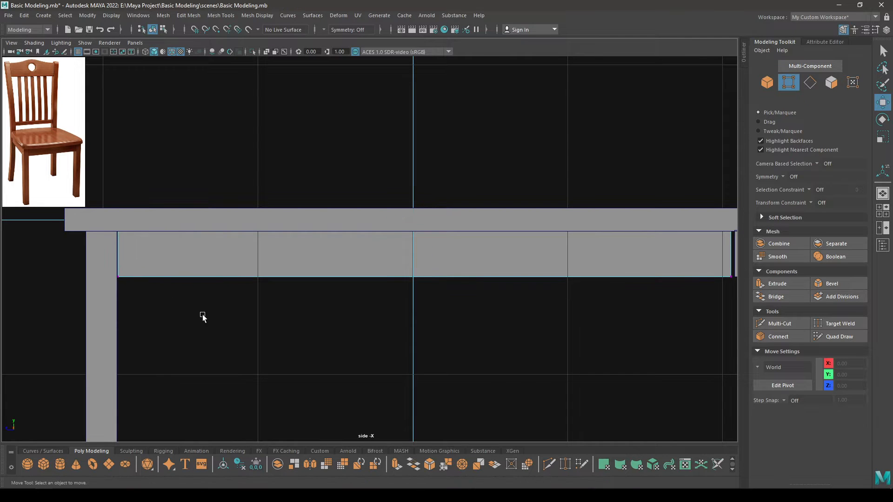
left_click_drag(204, 318, 117, 211)
middle_click_drag(236, 248, 340, 243, "alt")
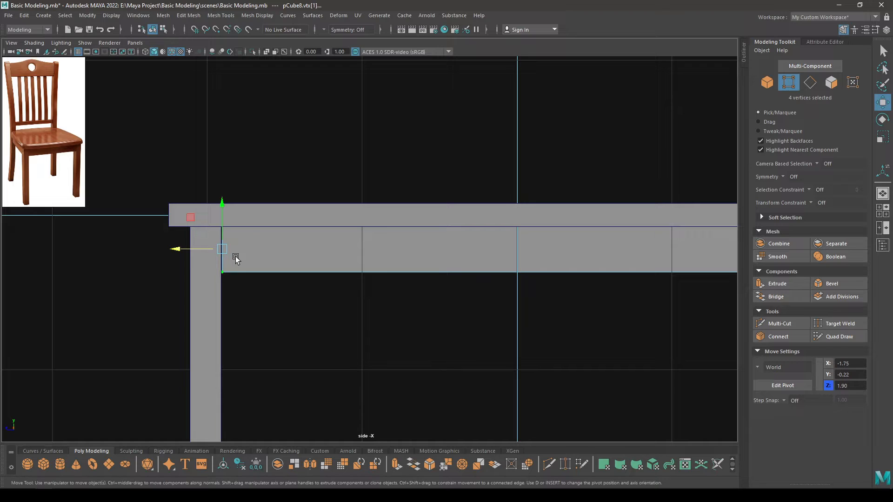
key("v")
left_click_drag(176, 254, 214, 257)
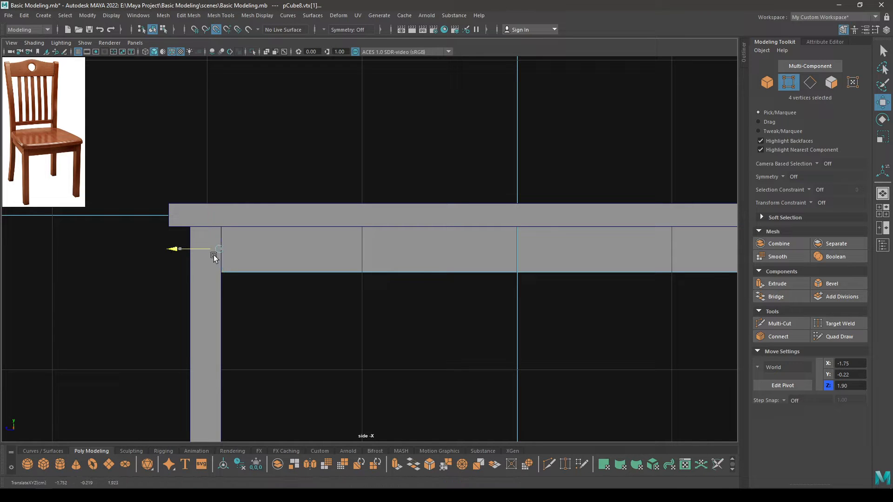
Snap the side rail's four rear-end vertices to the back rail, and return to object mode.
middle_click_drag(334, 285, 219, 299, "alt")
left_click_drag(251, 195, 362, 306)
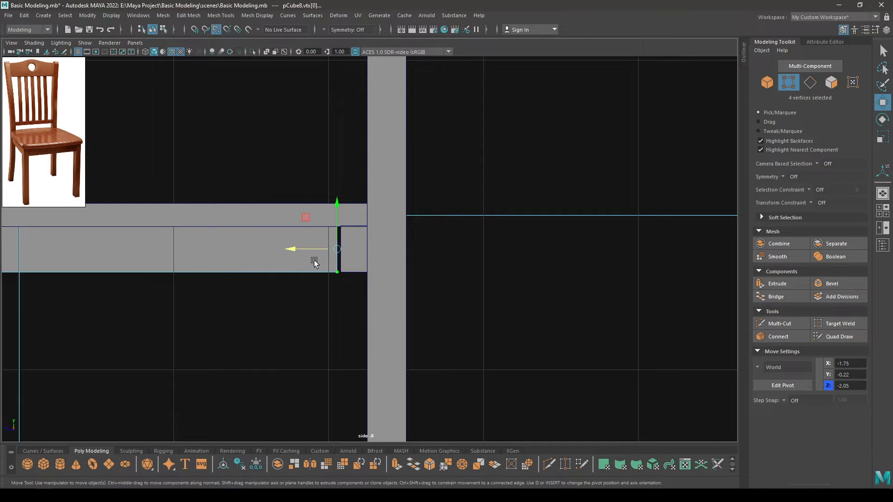
left_click_drag(289, 249, 314, 258)
scroll(298, 280, "down", 5)
key("space")
right_click_drag(272, 242, 317, 224)
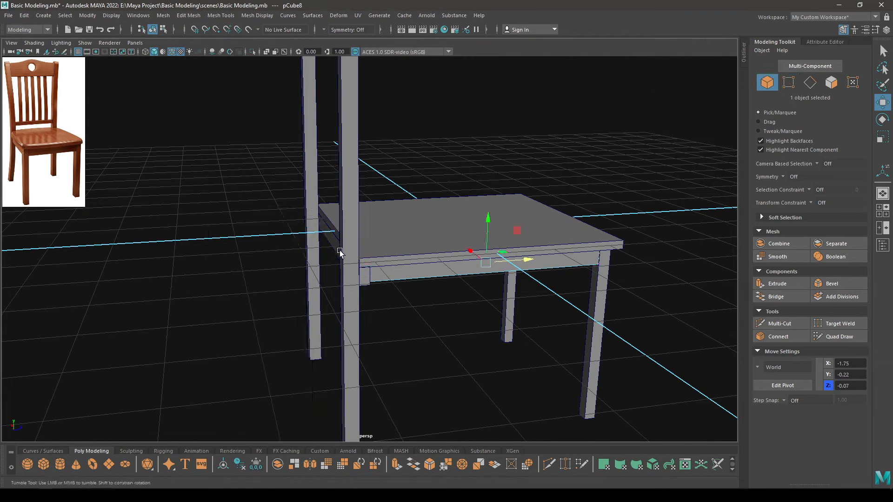
Shift the side rail slightly outward, and duplicate it to the opposite side of the chair at about X 1.78.
left_click_drag(340, 253, 260, 249, "alt")
left_click(324, 255)
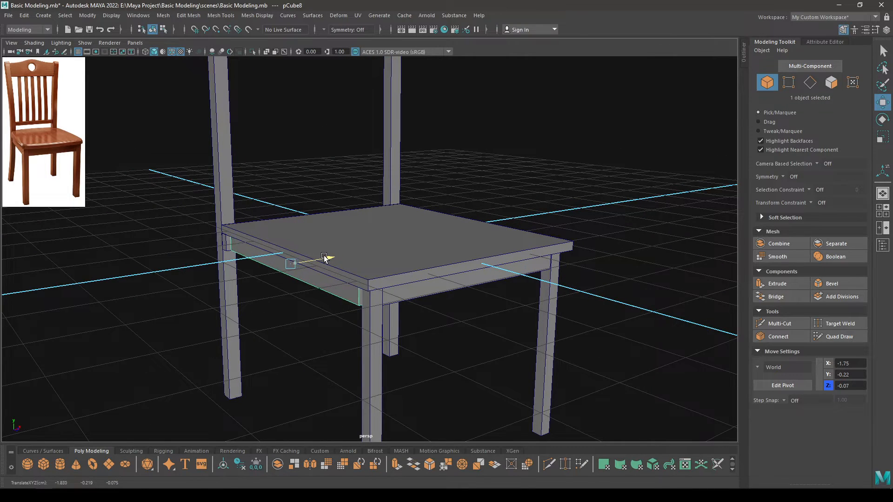
left_click_drag(324, 255, 465, 301, "alt")
left_click_drag(465, 301, 355, 302, "alt")
scroll(338, 299, "up", 4)
left_click_drag(432, 225, 380, 284)
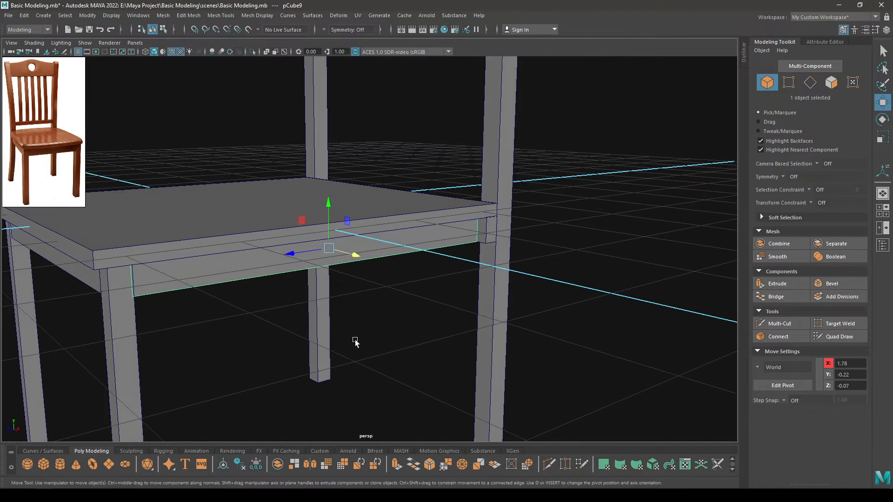
left_click(275, 356)
left_click_drag(269, 357, 277, 356, "alt")
Snap the back rail's end vertices on the negative X side inward to about X -1.85, flush with the side rail.
left_click(486, 229)
scroll(442, 279, "up", 4)
left_click_drag(386, 310, 479, 289, "alt")
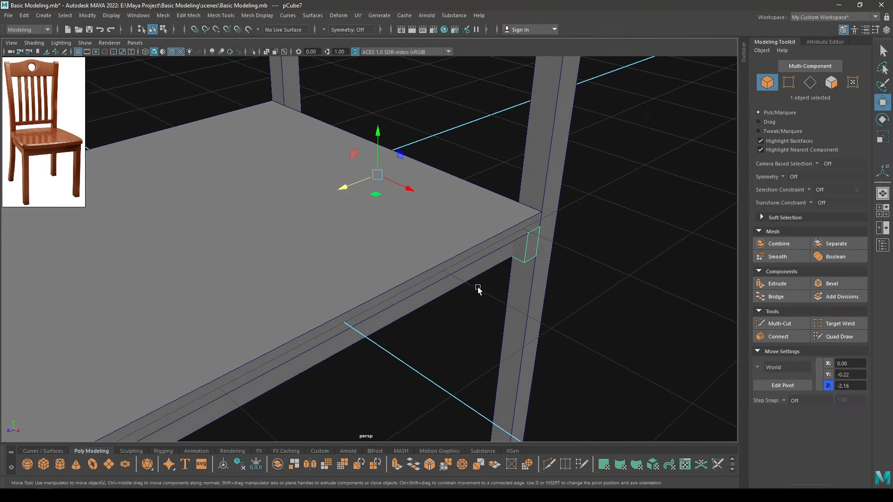
left_click_drag(533, 245, 529, 239, "alt")
middle_click_drag(529, 262, 456, 227, "alt")
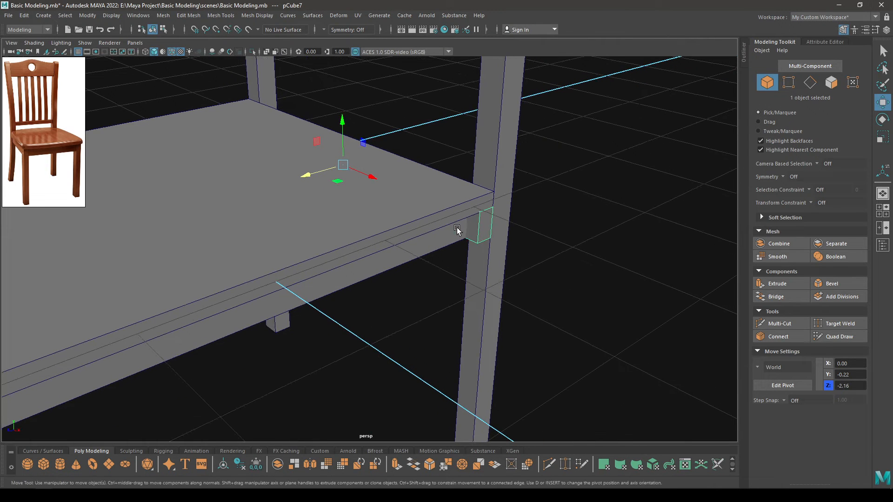
key("space")
left_click_drag(476, 214, 435, 217)
scroll(439, 239, "up", 3)
scroll(419, 261, "down", 1)
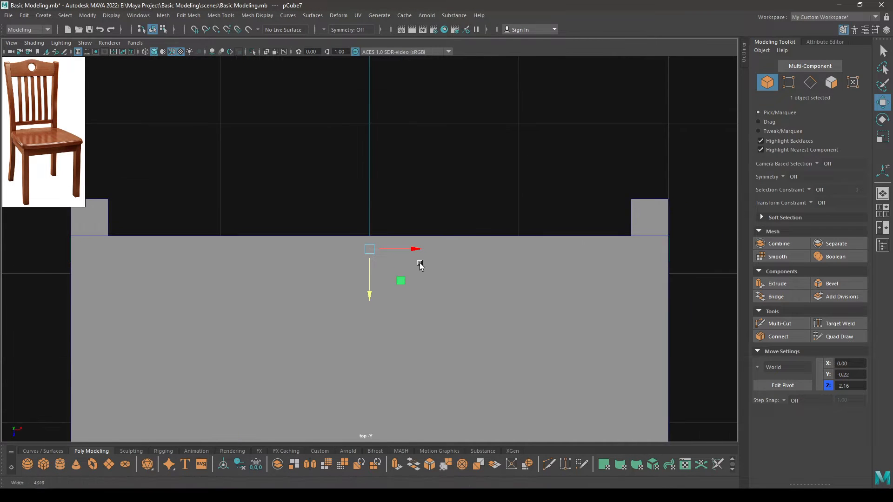
key("4")
middle_click_drag(285, 201, 382, 186, "alt")
right_click_drag(383, 185, 214, 231)
left_click_drag(153, 187, 195, 279)
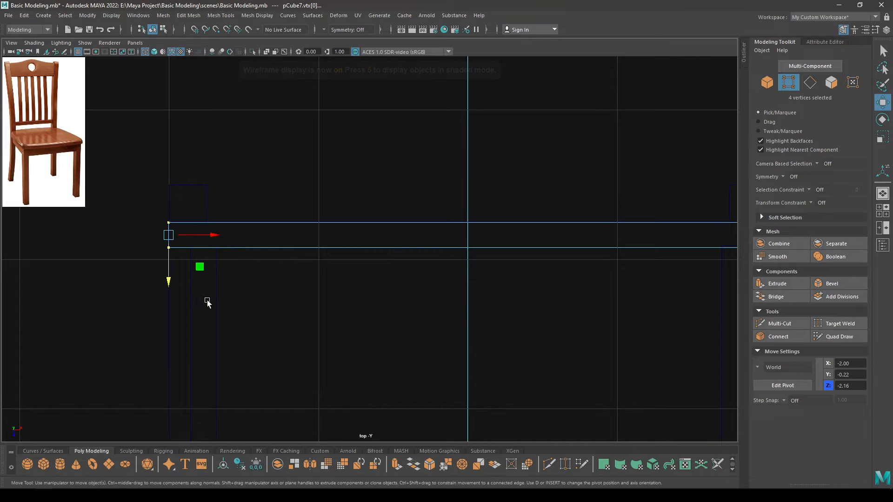
key("v")
left_click_drag(216, 239, 198, 242)
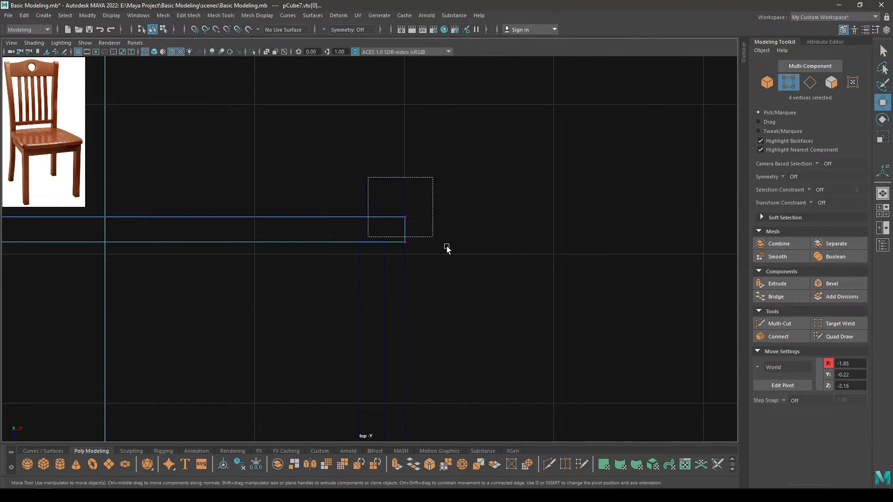
Snap the back rail's end vertices on the positive X side inward to about X 1.87, flush with the other side rail.
key("v")
left_click_drag(448, 230, 447, 230)
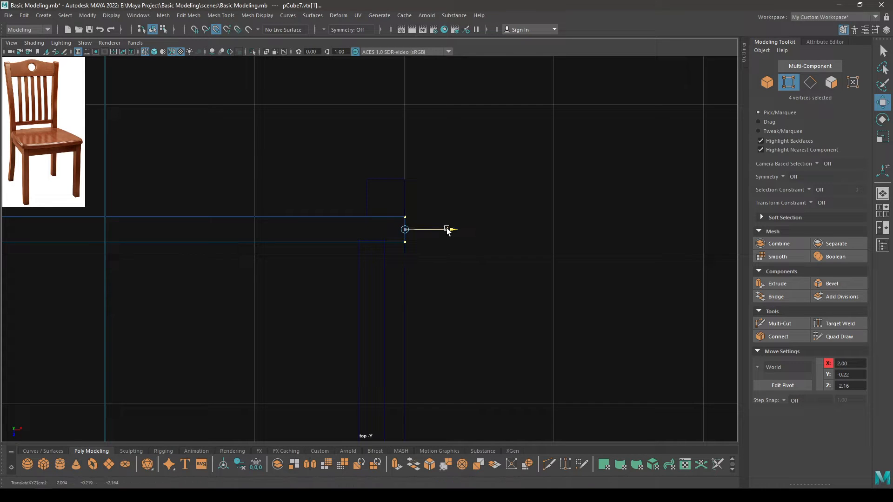
key("space")
left_click_drag(384, 236, 371, 236)
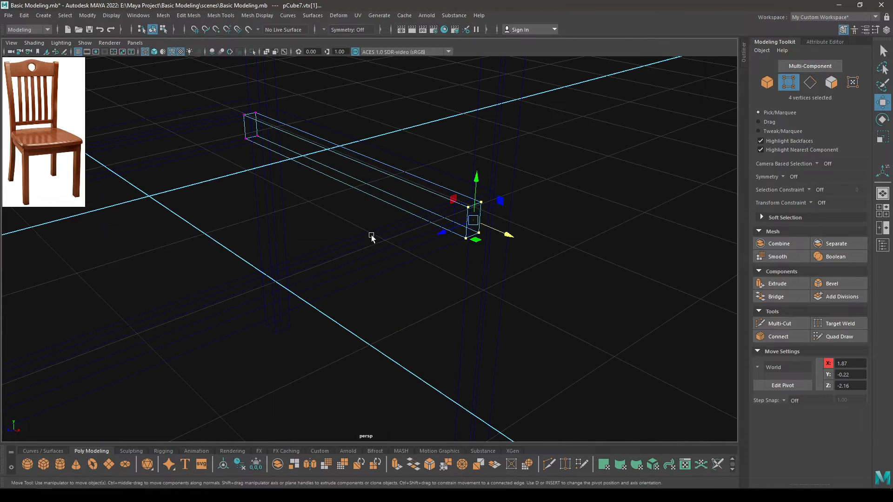
Return to object mode in shaded display, and examine the chair frame from several angles against the reference image.
key("6")
left_click_drag(438, 226, 428, 218, "alt")
right_click_drag(428, 218, 480, 194)
left_click(552, 246)
left_click_drag(552, 246, 445, 210, "alt")
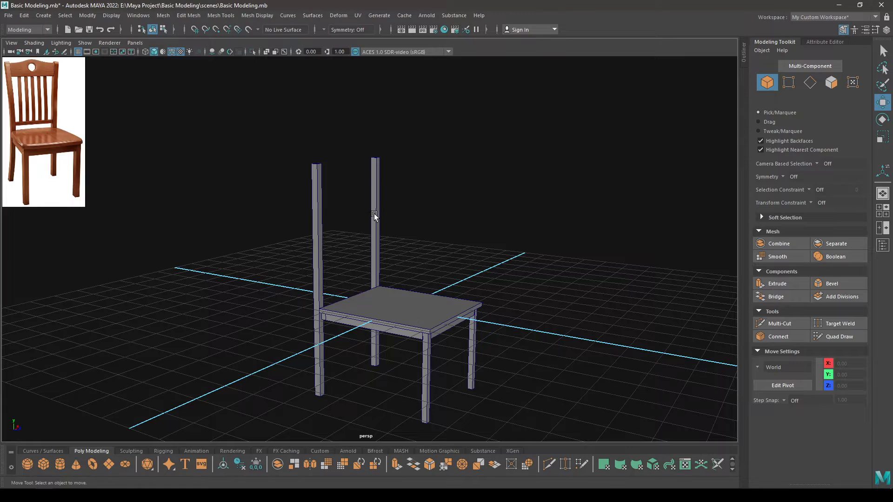
left_click_drag(374, 213, 396, 244, "alt")
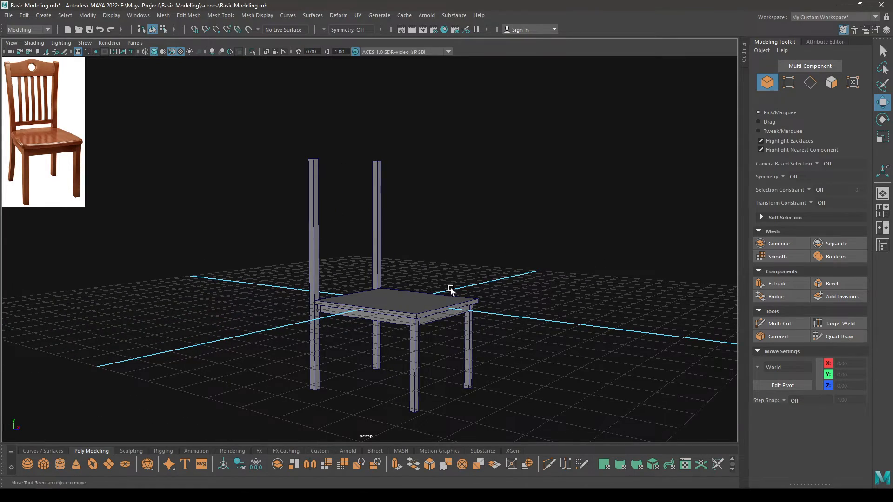
left_click_drag(450, 290, 401, 242, "alt")
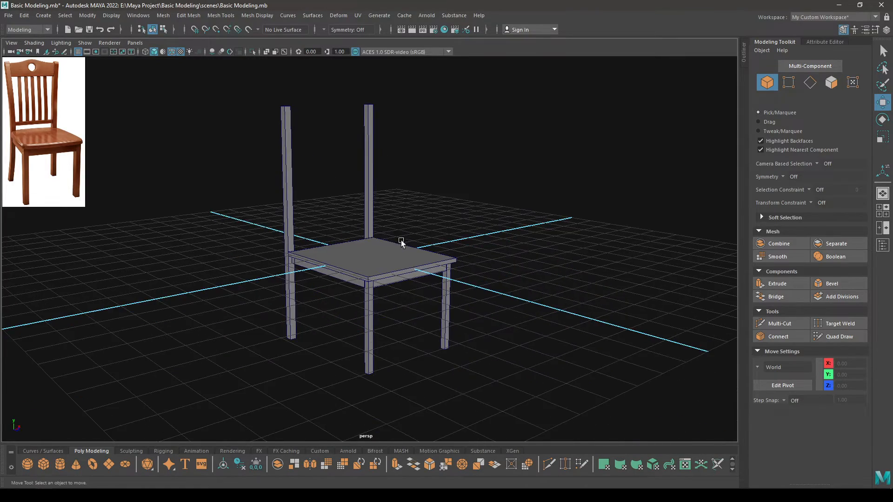
middle_click_drag(401, 240, 426, 281, "alt")
middle_click_drag(325, 195, 313, 167, "alt")
scroll(313, 167, "up", 1)
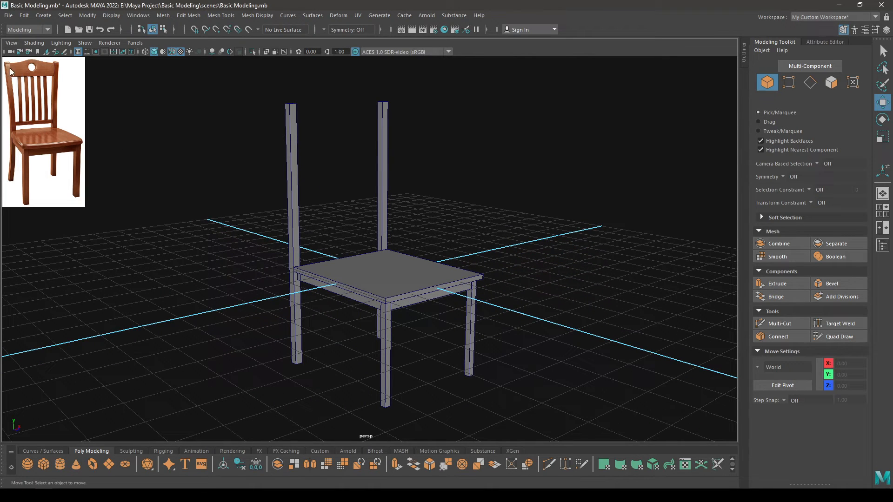
left_click_drag(391, 183, 332, 214, "alt")
Create a polygon cylinder, raise it to about Y 5.41 between the post tops, and rotate it 90 degrees about X.
key("space")
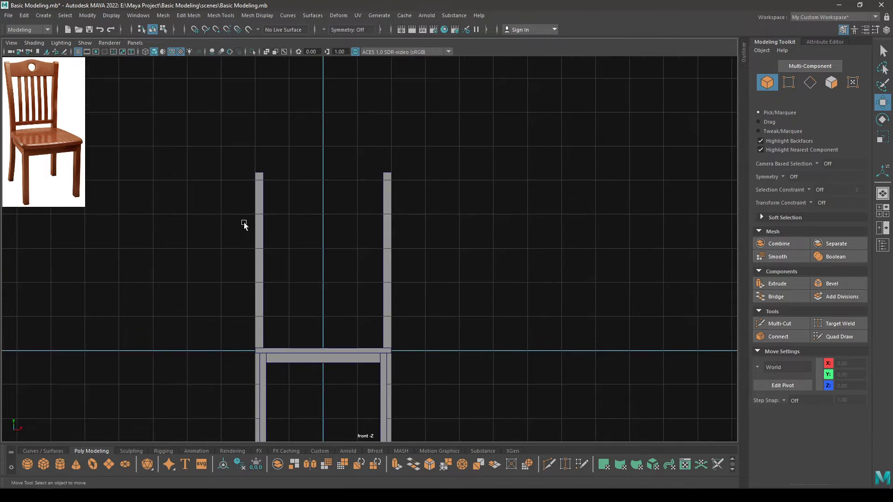
right_click_drag(322, 175, 382, 185, "shift")
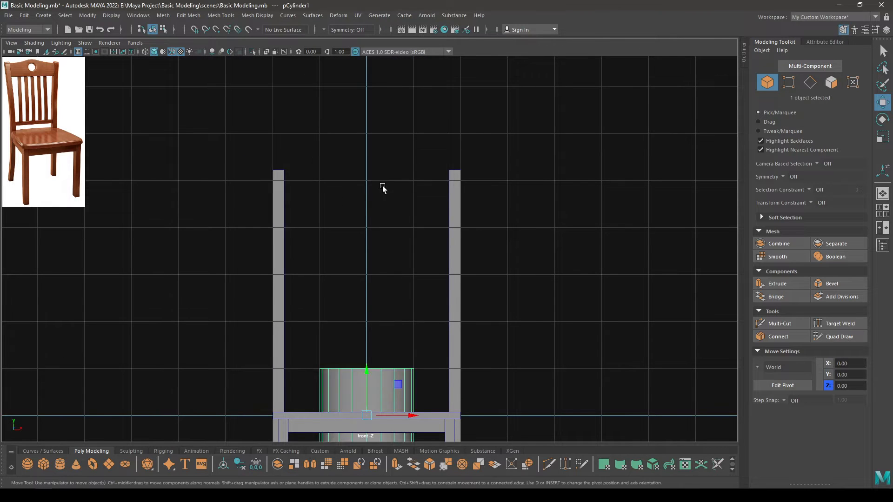
left_click_drag(366, 365, 365, 196)
key("e")
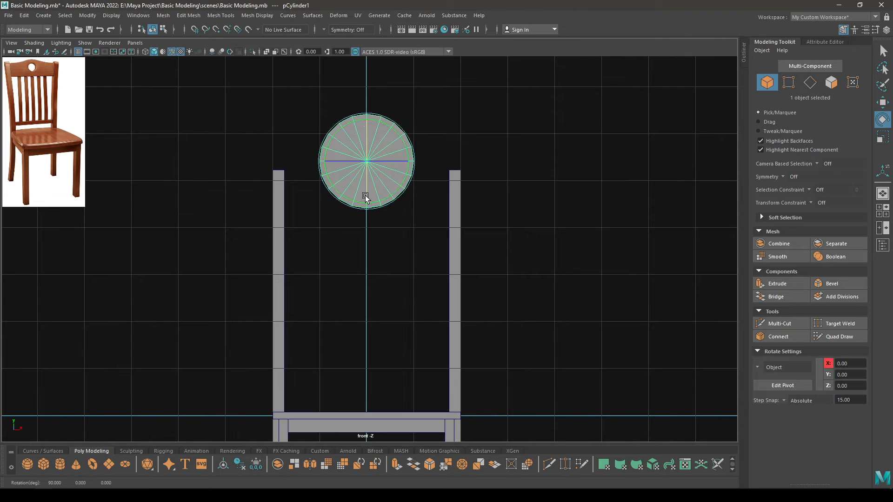
Set the cylinder's axis subdivisions to 8 and its radius to 0.3.
key("t")
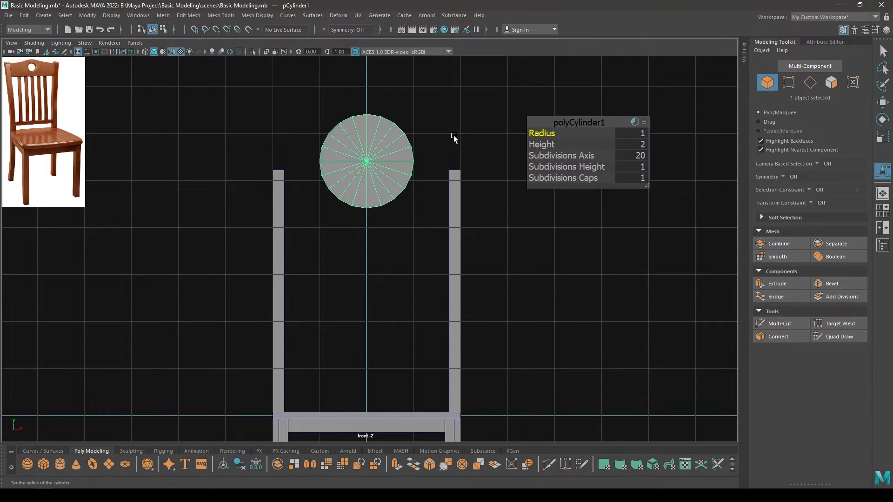
left_click(635, 155)
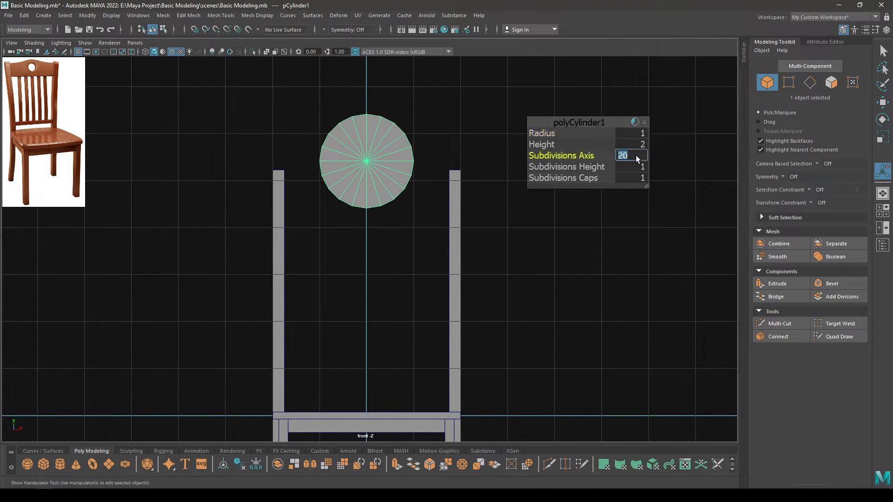
type("8")
key("Return")
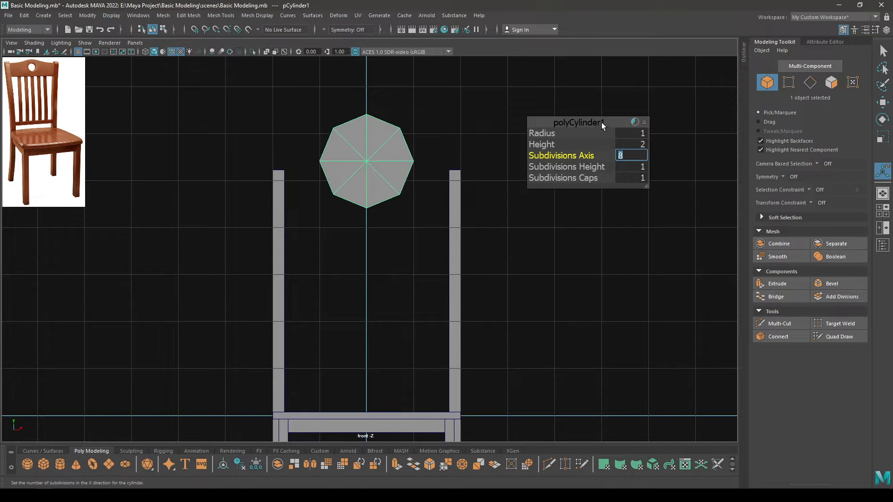
left_click_drag(552, 133, 518, 136)
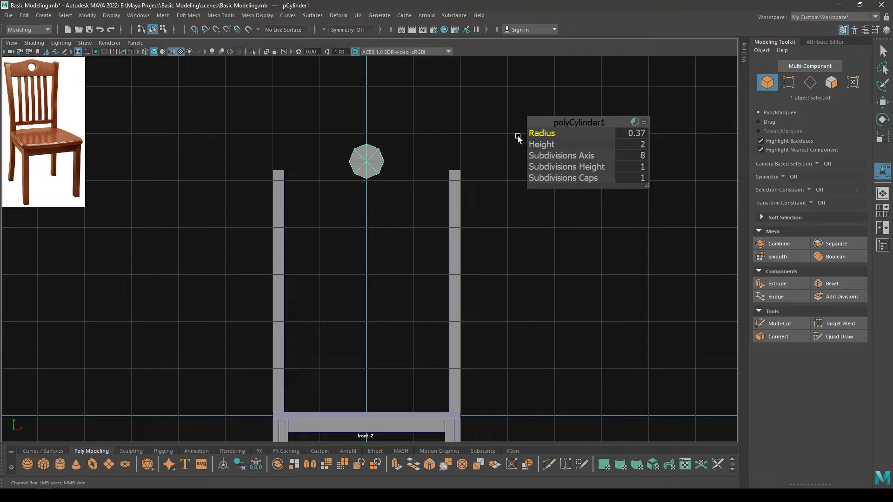
type("0.3")
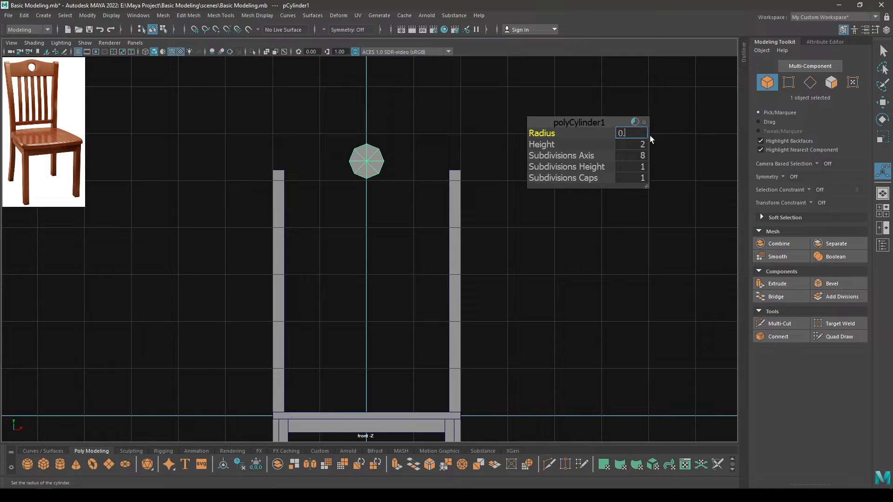
key("Return")
scroll(369, 224, "up", 5)
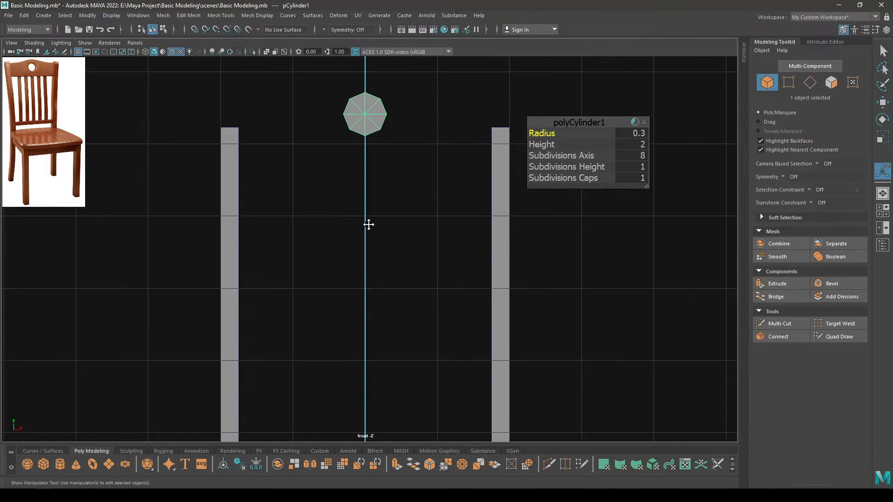
Move the cylinder backward along Z until its front cap lies between the two back posts.
key("w")
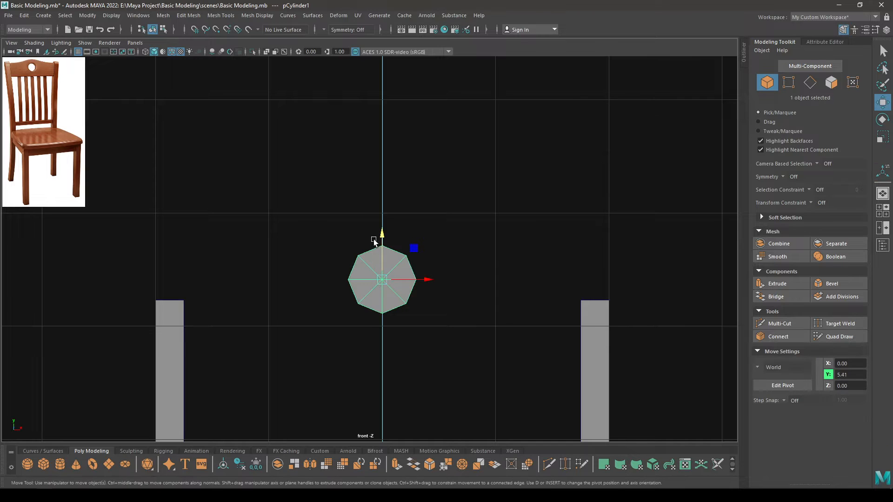
middle_click_drag(380, 236, 385, 150, "alt")
right_click_drag(385, 151, 430, 237, "alt")
middle_click_drag(397, 144, 408, 193, "alt")
key("space")
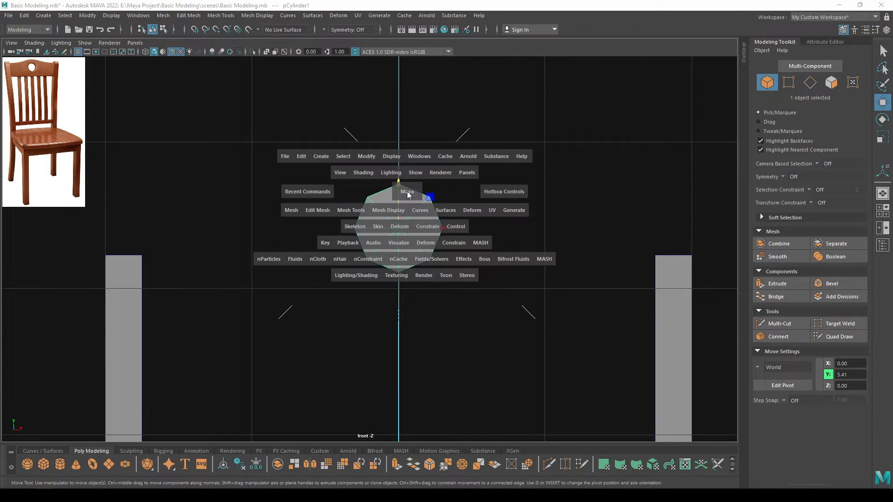
left_click(407, 195)
key("space")
left_click_drag(408, 192, 365, 197)
right_click_drag(350, 229, 324, 236, "alt")
middle_click_drag(325, 236, 394, 181, "alt")
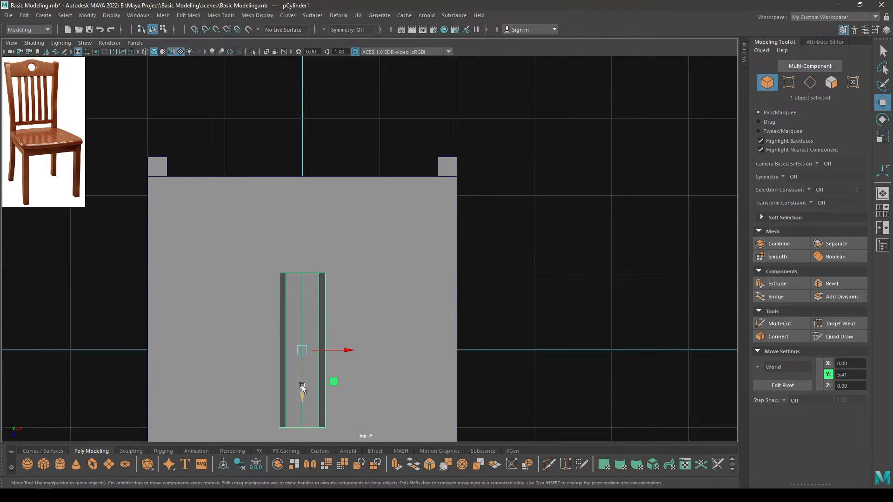
left_click_drag(301, 388, 303, 123)
Delete the cylinder's side and rear faces, keeping only the front cap between the posts.
middle_click_drag(303, 123, 412, 197, "alt")
right_click_drag(412, 197, 418, 224)
left_click_drag(439, 163, 161, 267)
key("Delete")
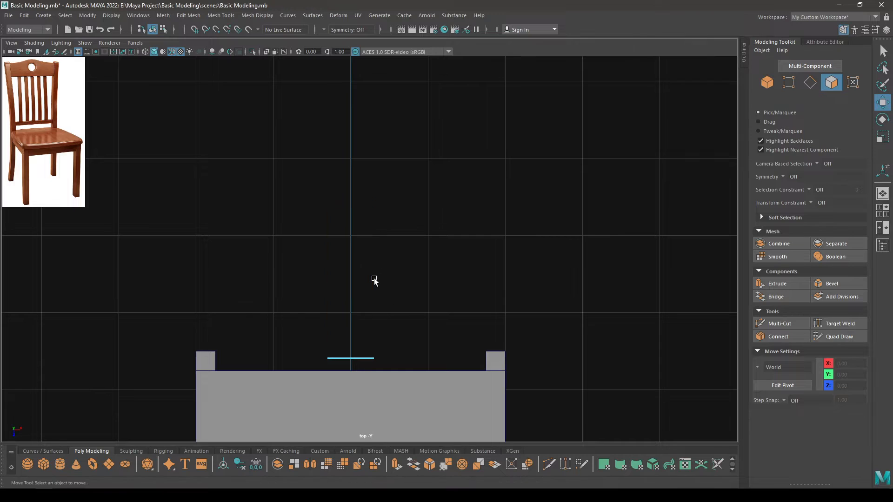
key("space")
Extrude the cap's eight border edges outward by scaling to form a surrounding ring of faces.
left_click_drag(373, 270, 369, 315)
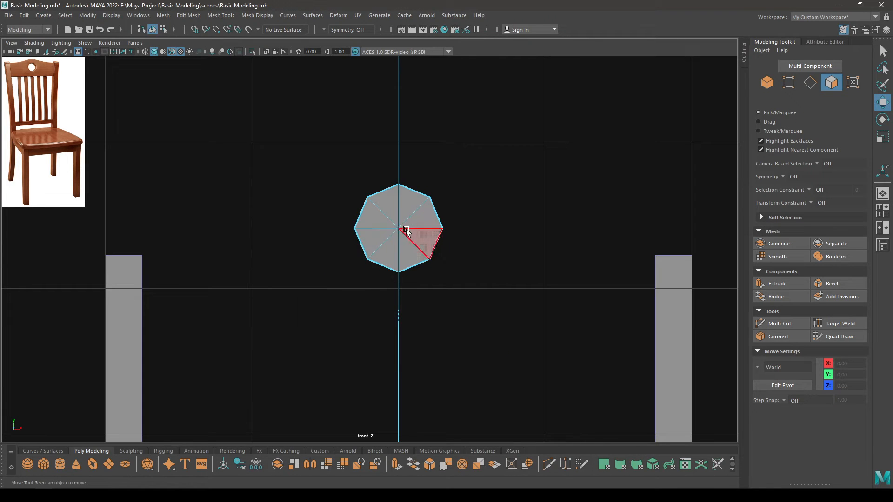
key("F10")
double_click(420, 194)
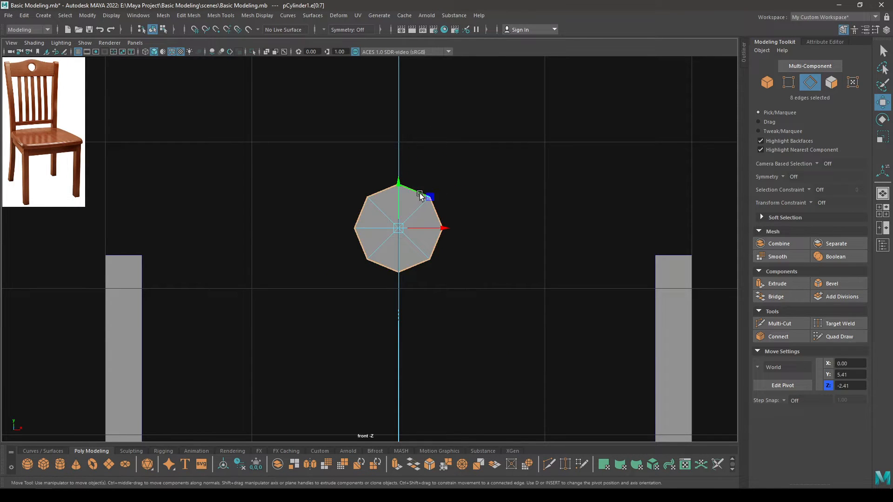
key("r")
left_click_drag(398, 231, 434, 247, "shift")
key("w")
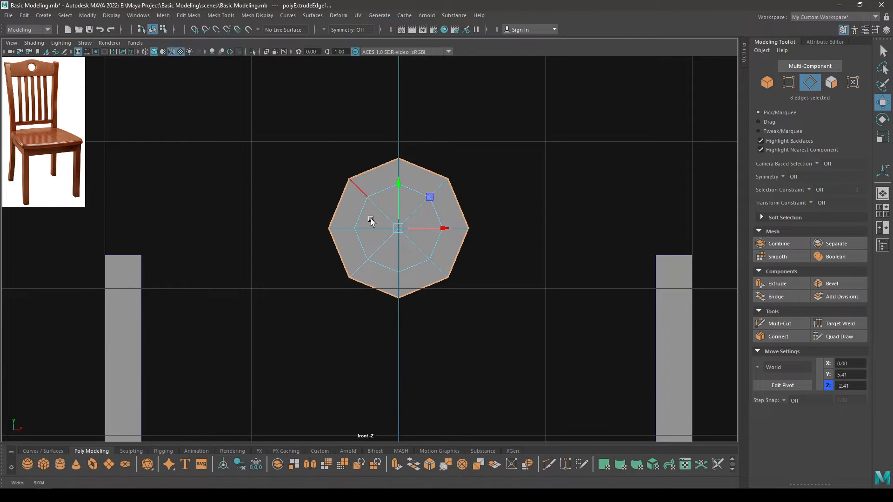
Delete the eight inner triangular faces to open a hole in the middle of the ring.
scroll(409, 219, "up", 2)
right_click_drag(409, 219, 424, 241)
left_click_drag(424, 241, 394, 187)
left_click_drag(431, 229, 432, 229)
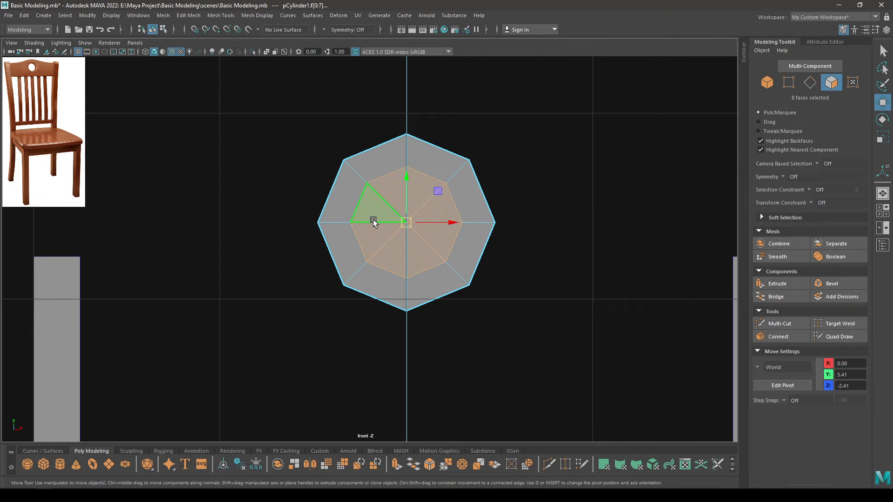
key("Delete")
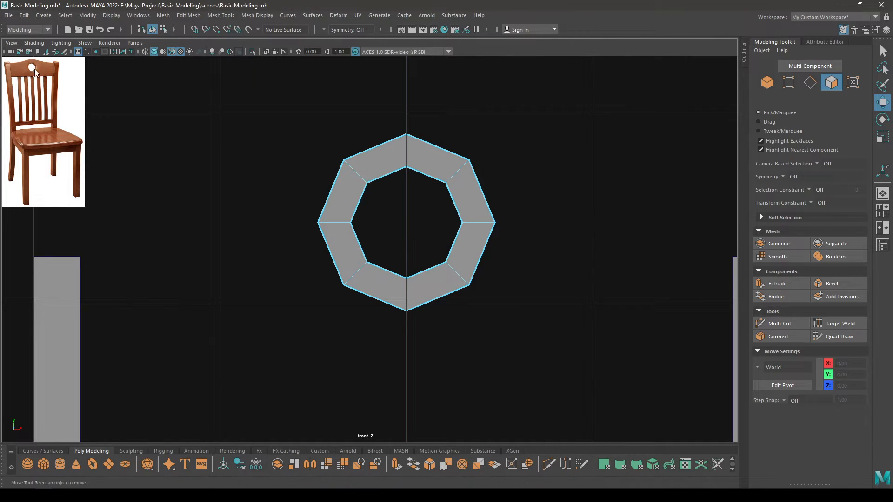
Flatten the three lowest outer vertices of the ring into a straight horizontal edge by scaling them in Y.
scroll(423, 203, "up", 1)
middle_click_drag(431, 248, 417, 196, "alt")
right_click_drag(417, 195, 363, 189)
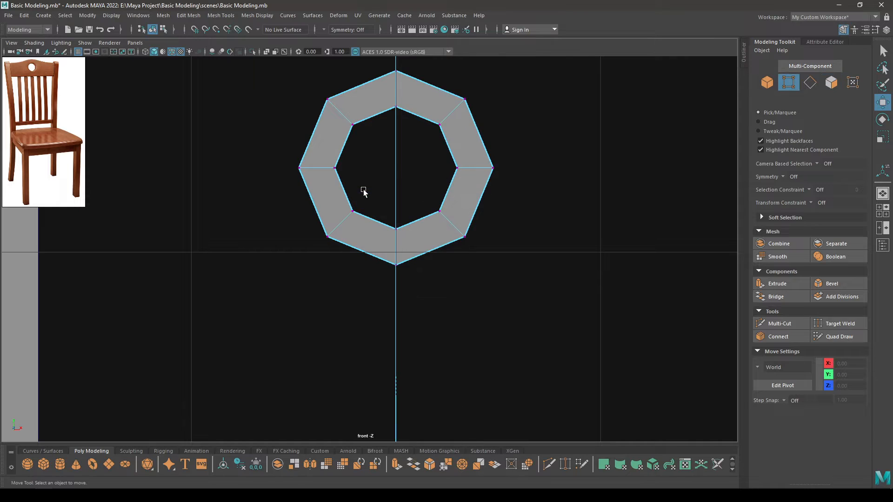
left_click(328, 237)
left_click(396, 264, "shift")
left_click(464, 237, "shift")
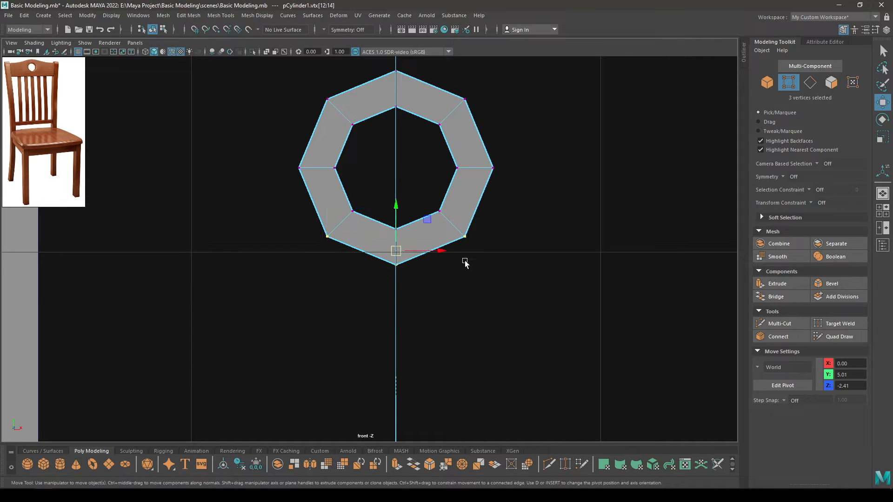
key("r")
left_click_drag(395, 209, 401, 265)
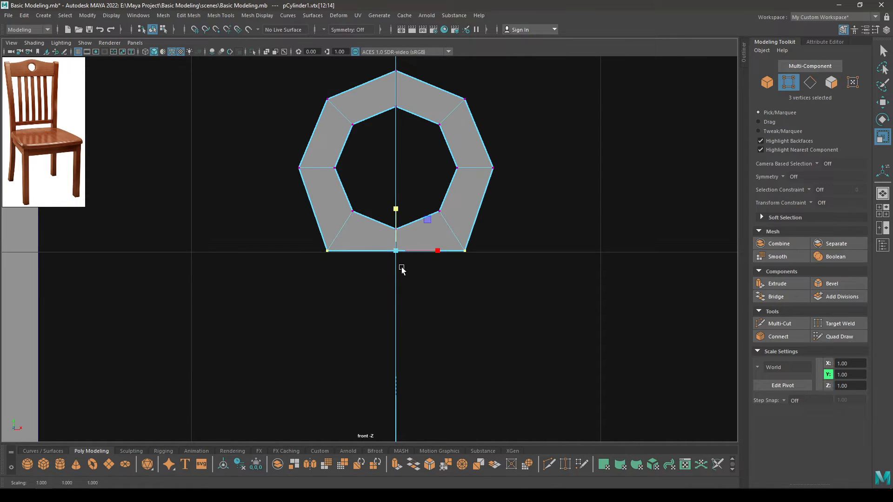
key("w")
Scale the ring's two lower corner vertices apart in X until they line up vertically with its widest outer vertices.
left_click(327, 251)
left_click(465, 251, "shift")
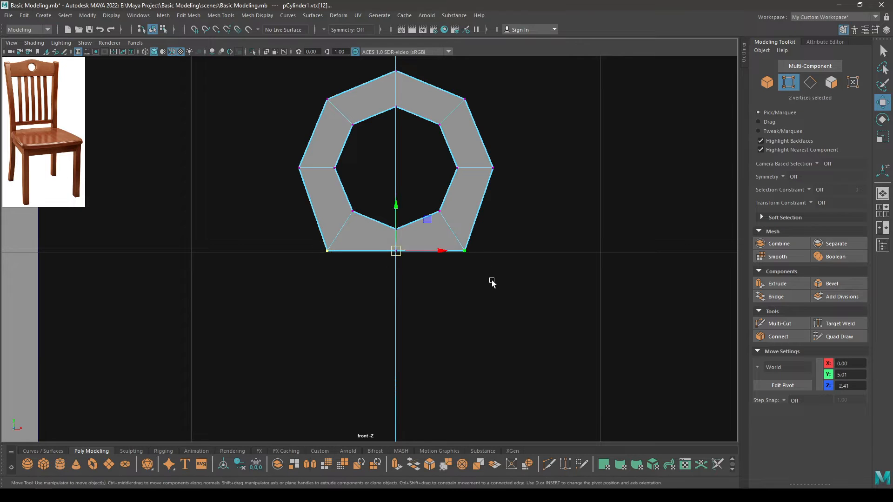
key("r")
left_click_drag(438, 252, 443, 249)
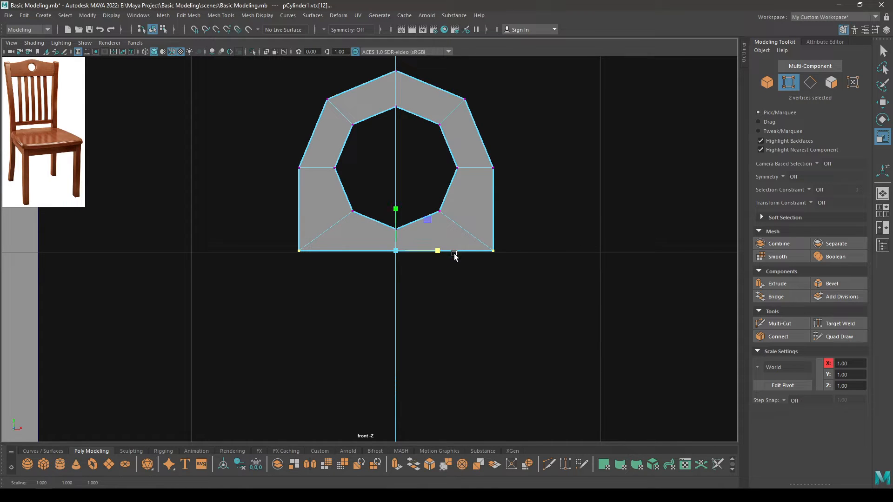
scroll(395, 264, "down", 3)
key("w")
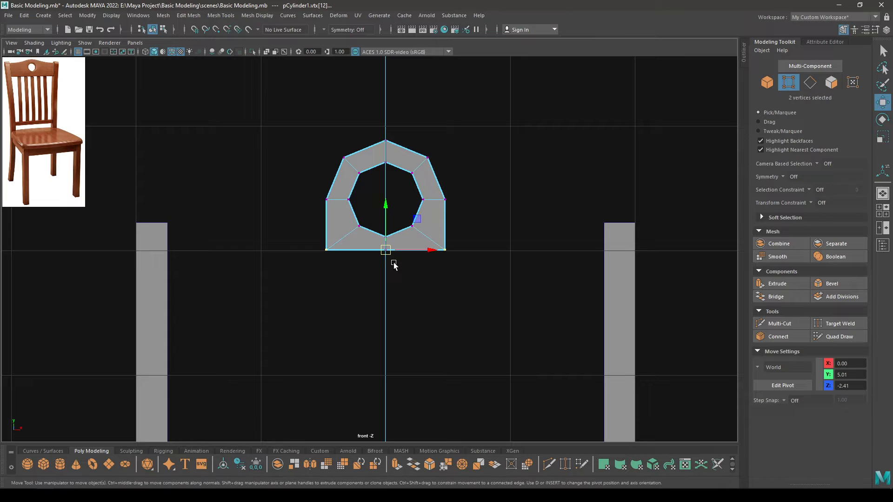
Extrude the ring's two vertical side edges outward in X to the inner faces of the back posts.
right_click(287, 187)
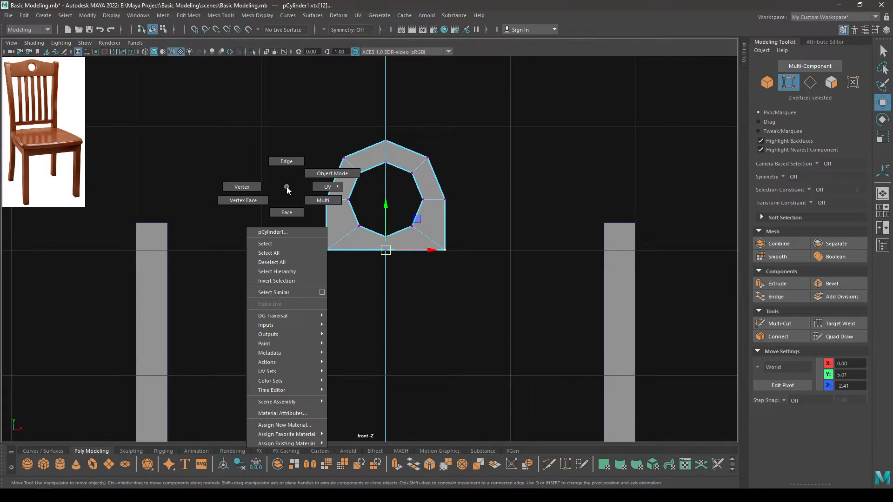
left_click(283, 162)
left_click(321, 226)
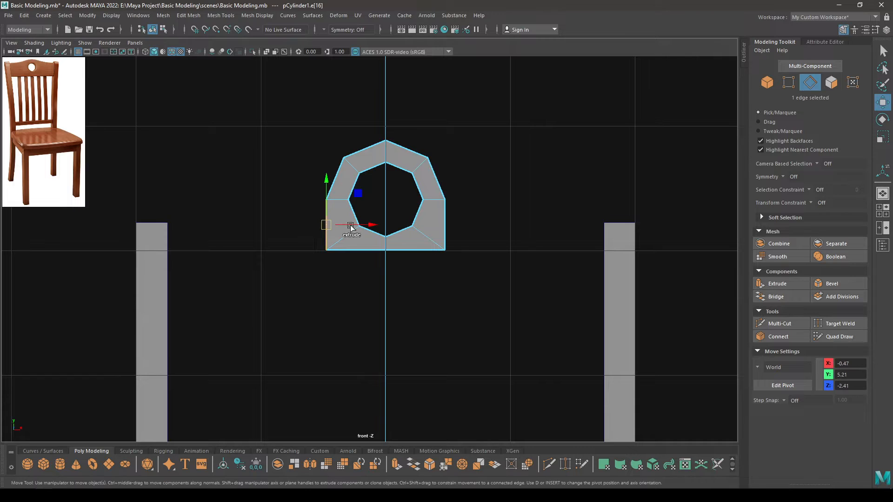
left_click(450, 224, "shift")
key("r")
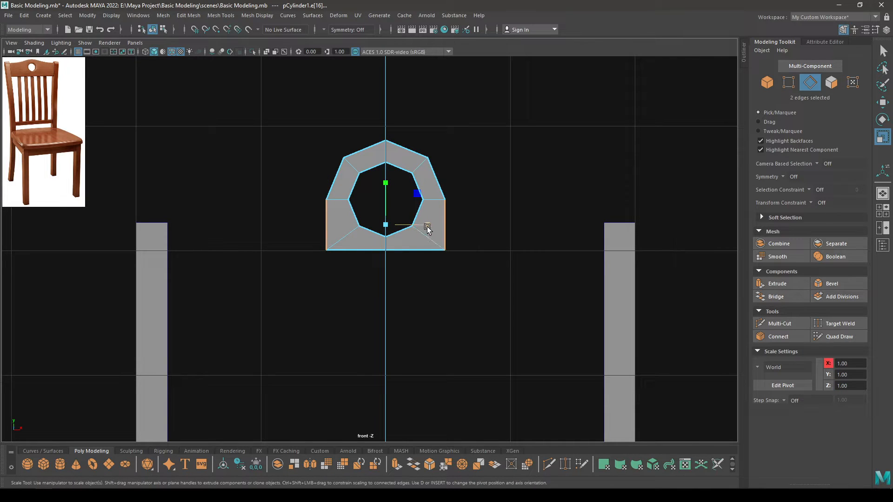
left_click_drag(428, 225, 538, 229, "shift")
key("w")
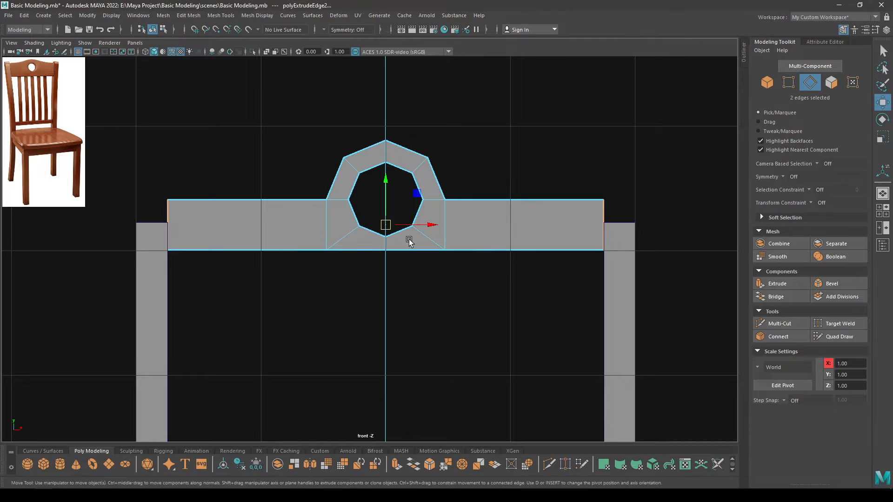
Lower the top rail's five bottom vertices to about Y 4.89, and check the rail in the perspective view.
right_click_drag(317, 228, 263, 230)
left_click_drag(154, 237, 705, 332)
left_click_drag(388, 209, 392, 224)
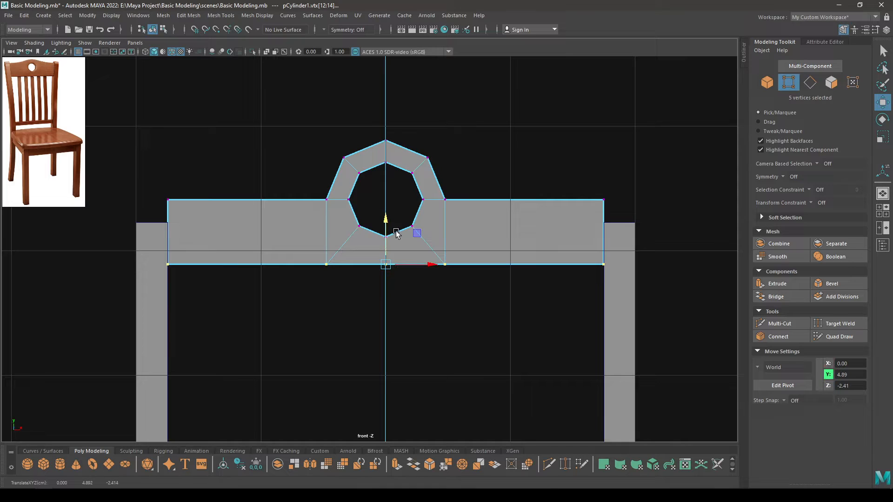
scroll(355, 253, "up", 2)
key("space")
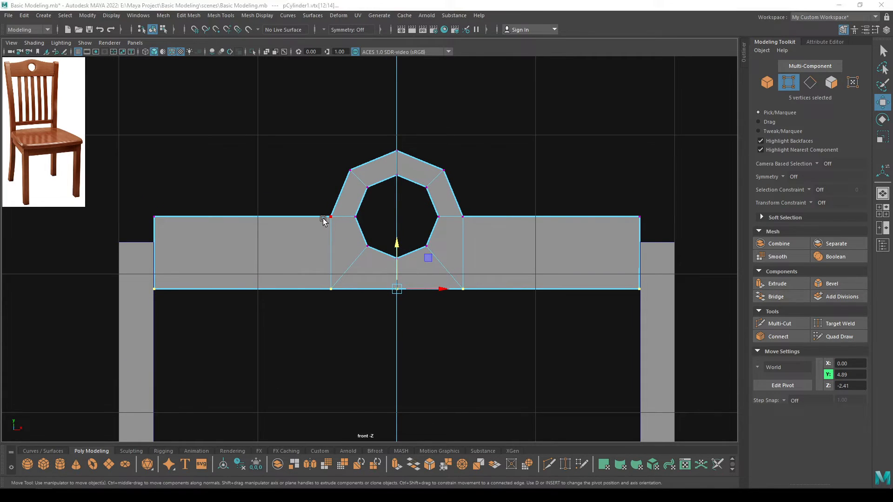
left_click_drag(323, 219, 365, 221)
right_click_drag(365, 221, 352, 293, "alt")
left_click_drag(351, 294, 308, 305, "alt")
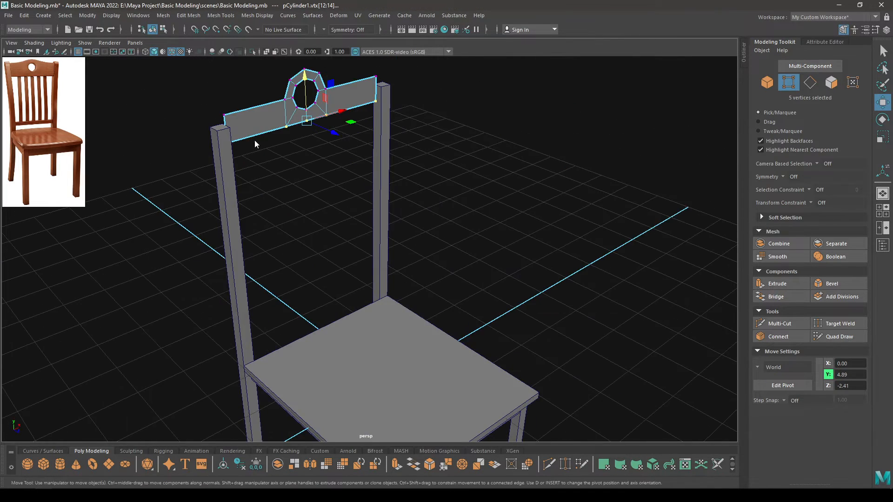
Return the top rail to object mode and center its pivot.
right_click_drag(255, 141, 300, 131)
left_click_drag(303, 136, 356, 158, "alt")
right_click_drag(356, 158, 367, 231, "alt")
left_click_drag(367, 232, 389, 242, "alt")
key("space")
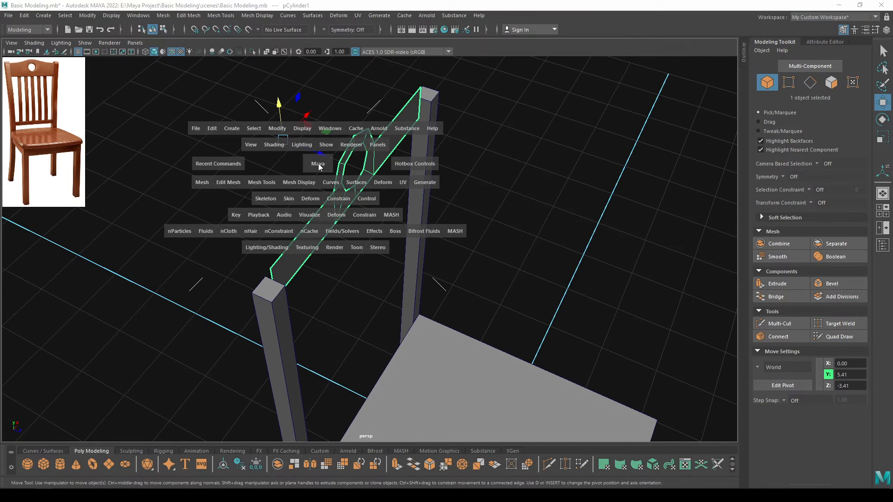
left_click(278, 131)
left_click(311, 199)
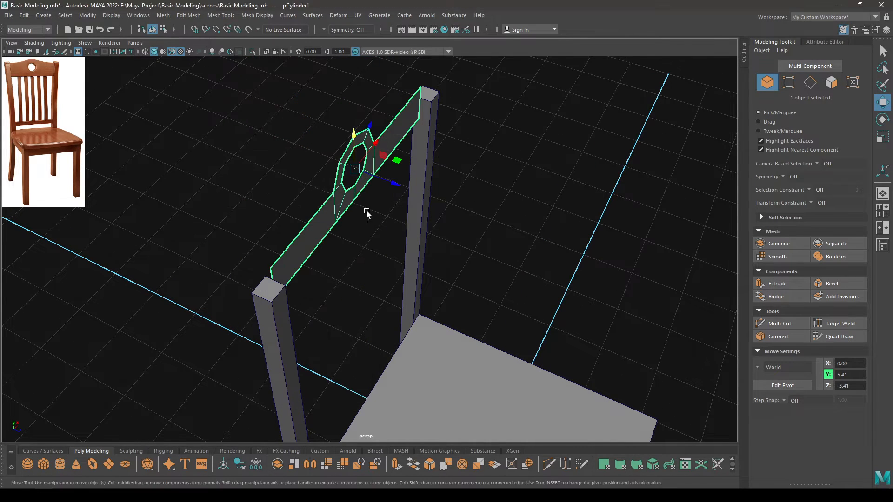
Extrude the top rail's faces with a thickness of 0.2, working from the top view.
key("ctrl+e")
left_click_drag(534, 134, 541, 133)
key("space")
left_click_drag(482, 149, 429, 149)
right_click_drag(372, 216, 458, 395, "alt")
middle_click_drag(457, 402, 471, 254, "alt")
left_click_drag(539, 134, 542, 134)
left_click(637, 134)
type("0.2")
key("Return")
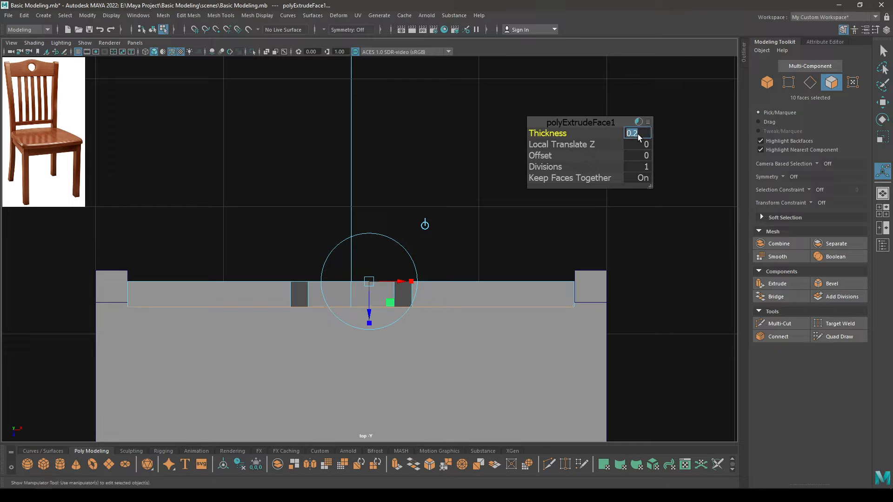
Move the thickened rail backward in Z to about -2.48 so it sits within the depth of the back posts.
key("w")
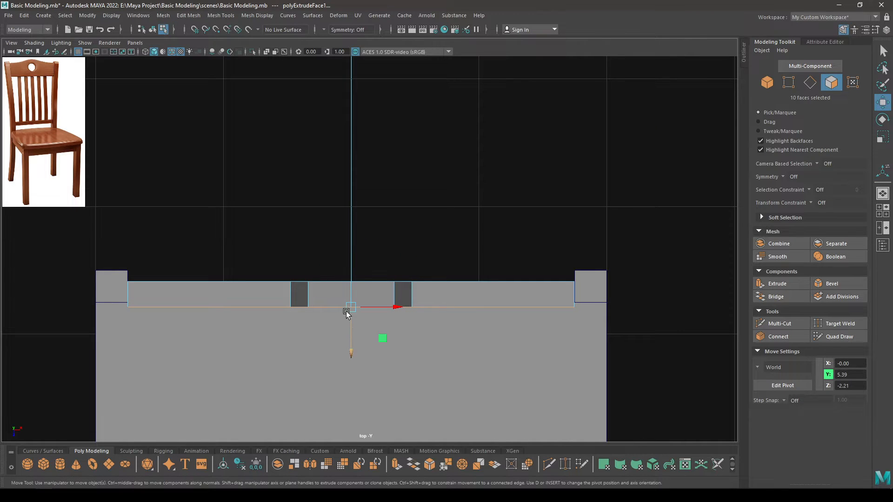
right_click_drag(346, 311, 399, 226)
left_click_drag(347, 324, 347, 316)
key("space")
left_click_drag(327, 236, 289, 201)
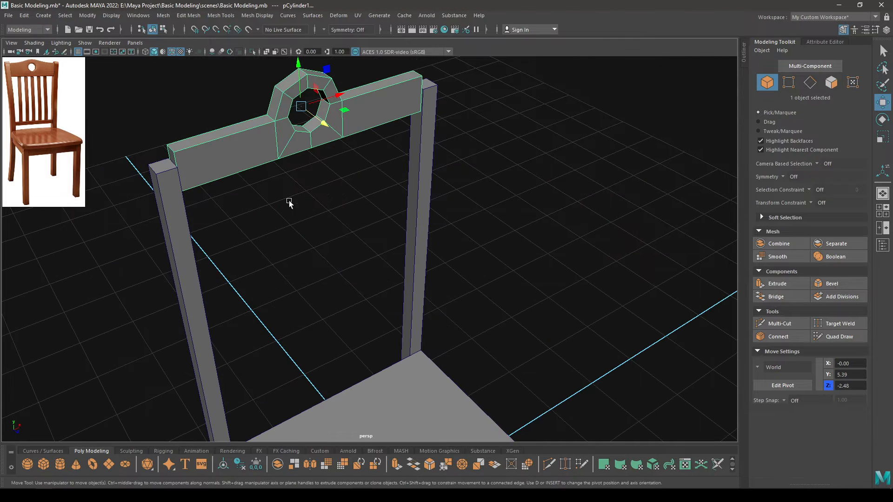
Lower the top rail to about Y 5.10 so its ends sit just below the tops of the back posts.
left_click_drag(305, 70, 300, 87)
left_click(225, 114)
left_click_drag(225, 114, 328, 216, "alt")
middle_click_drag(329, 216, 305, 340, "alt")
scroll(305, 340, "up", 6)
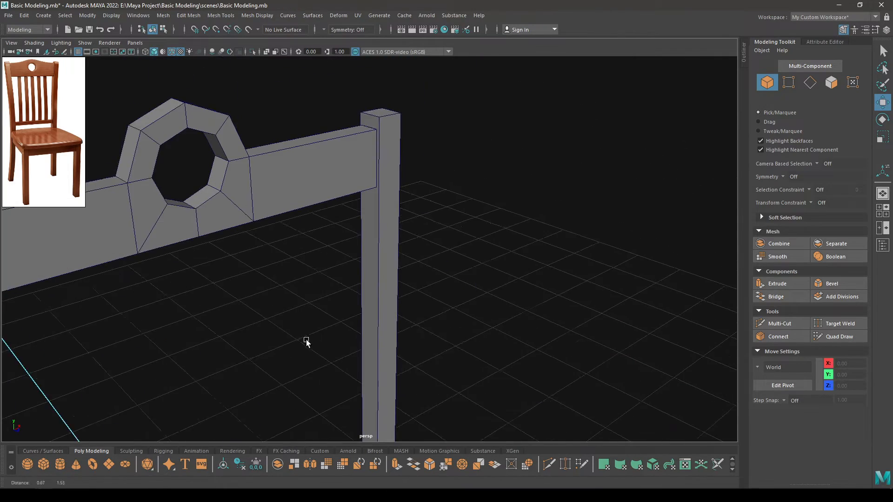
left_click(262, 181)
left_click_drag(179, 136, 179, 138)
scroll(179, 139, "down", 4)
left_click_drag(232, 163, 355, 187, "alt")
In the front view, raise the four vertices where the ring's sides meet the rail's upper edge to about Y 5.20.
key("space")
left_click_drag(355, 187, 353, 208)
scroll(388, 288, "up", 3)
right_click_drag(279, 169, 235, 168)
left_click_drag(267, 201, 330, 272)
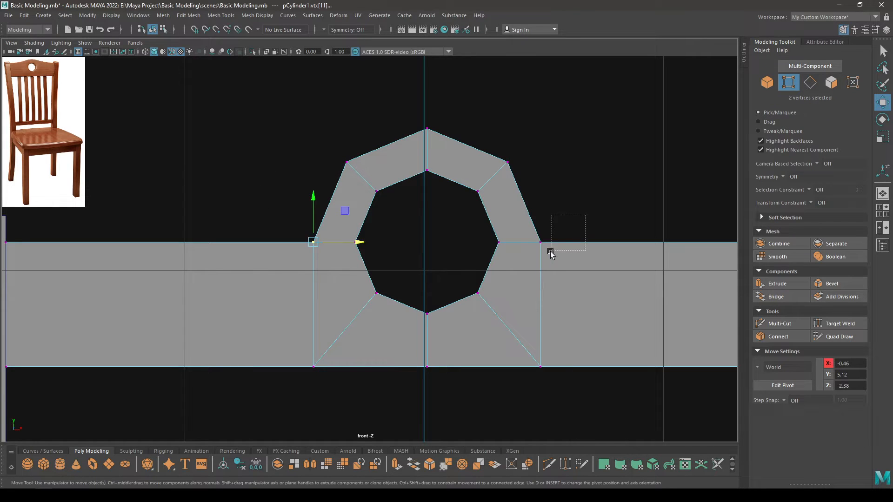
left_click_drag(550, 253, 535, 255, "shift")
left_click_drag(429, 192, 424, 177)
scroll(404, 238, "down", 3)
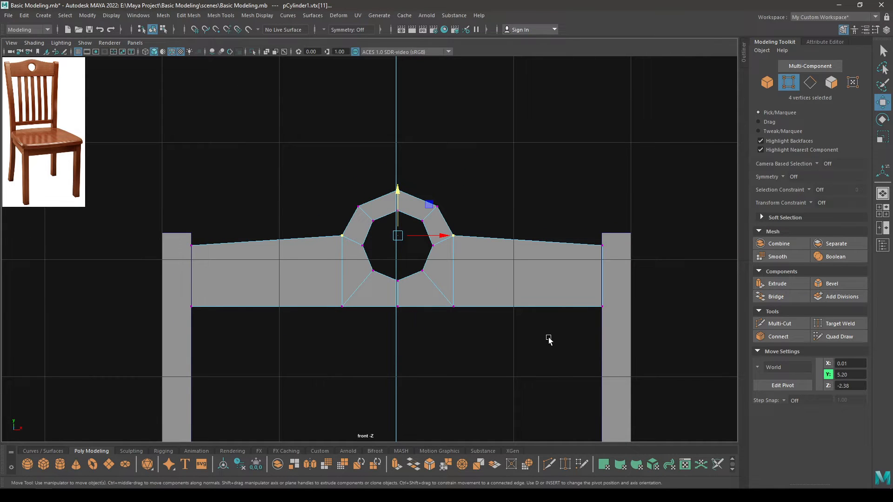
Scale the 16 vertices around the rail's round hole inward to make the hole smaller.
left_click_drag(650, 340, 372, 348)
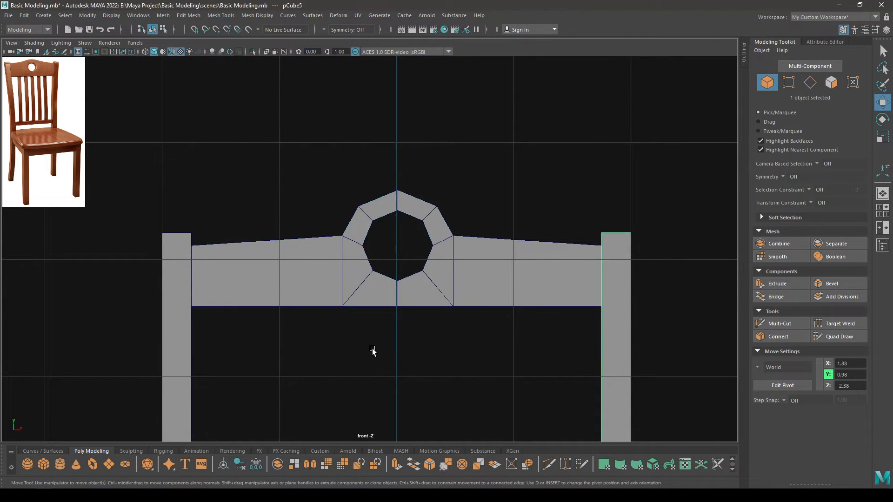
left_click(386, 305)
right_click_drag(385, 247, 342, 215)
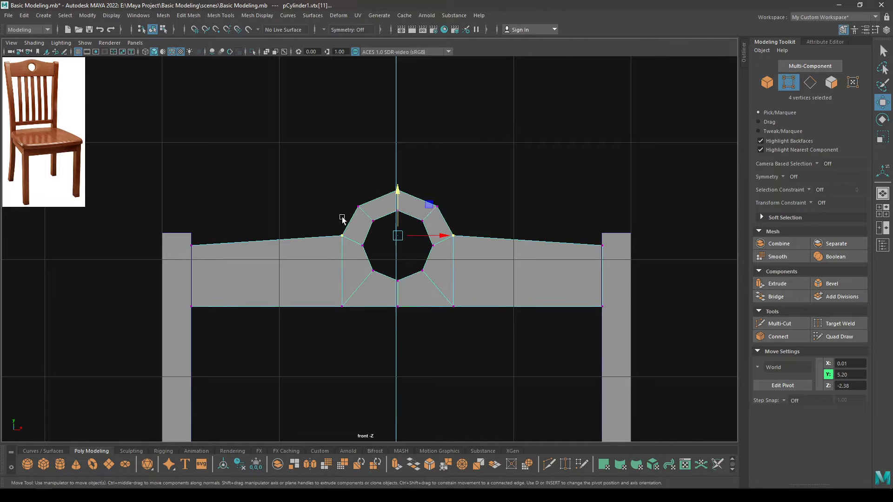
scroll(357, 218, "up", 2)
left_click_drag(358, 194, 458, 307)
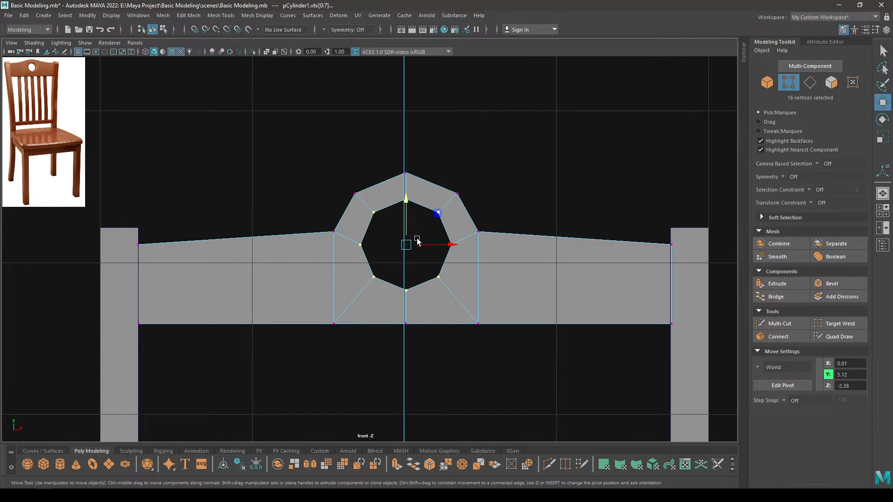
scroll(433, 392, "up", 2)
key("r")
left_click_drag(390, 274, 375, 281)
key("w")
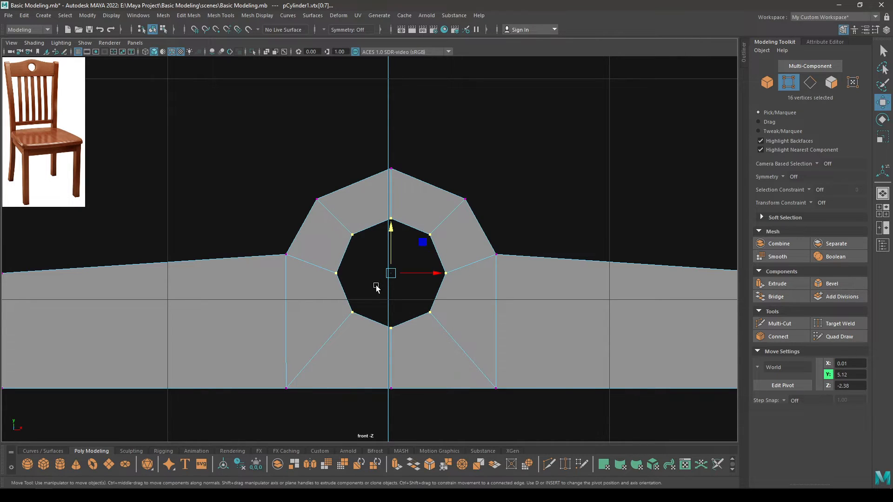
Examine the reshaped top rail and the open backrest in the perspective view against the reference chair.
key("space")
key("space")
right_click_drag(408, 196, 456, 163)
scroll(424, 173, "down", 4)
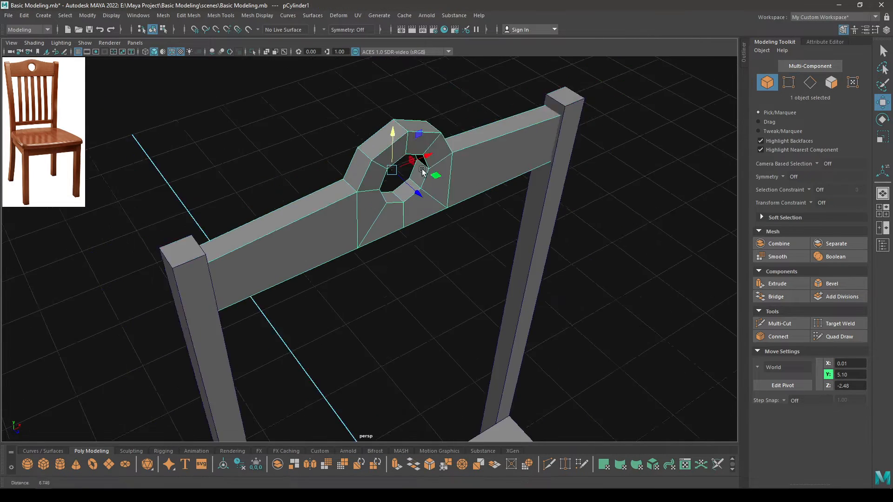
left_click_drag(406, 242, 336, 196, "alt")
scroll(336, 196, "down", 3)
scroll(366, 256, "up", 3)
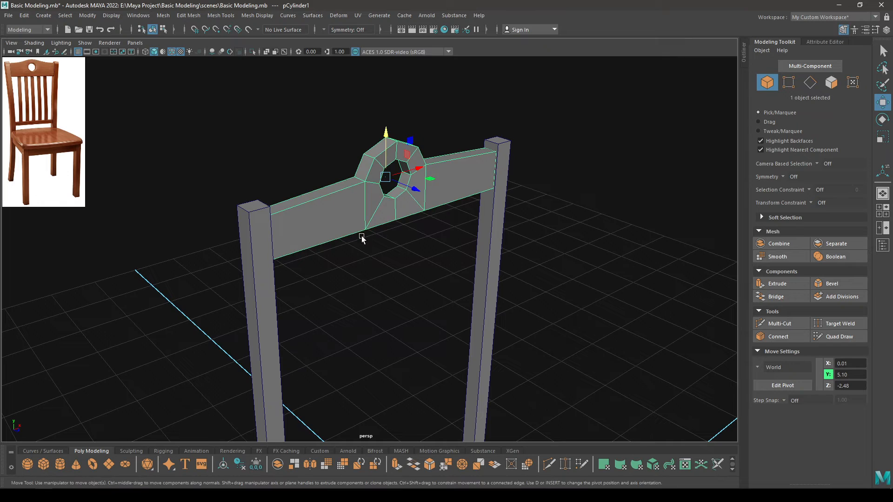
left_click(354, 254)
scroll(353, 255, "down", 2)
left_click_drag(353, 255, 320, 262, "alt")
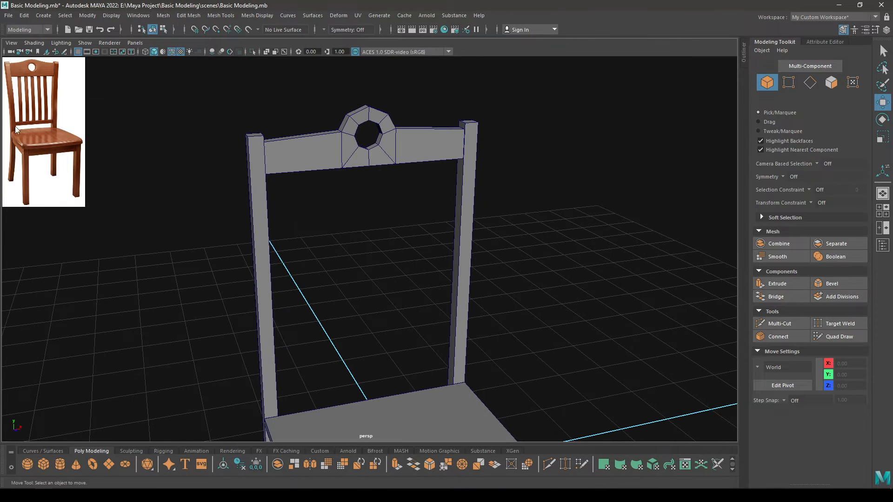
scroll(353, 174, "down", 3)
left_click_drag(353, 173, 335, 186, "alt")
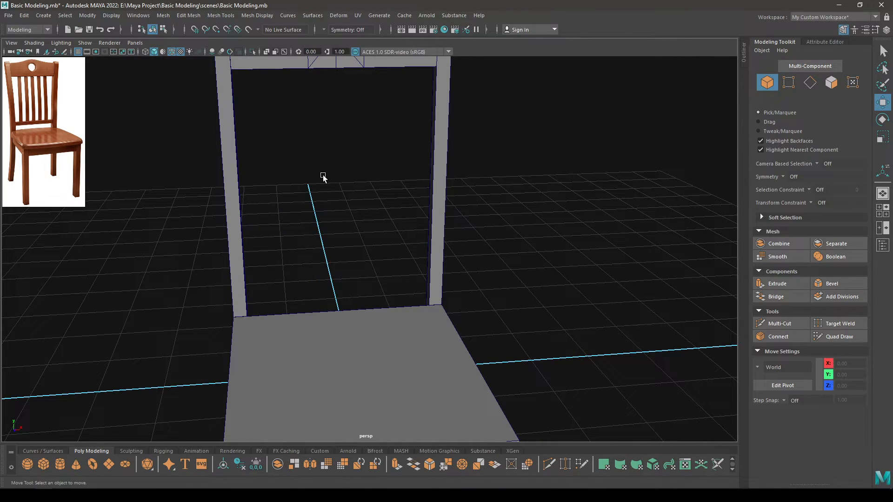
Create a cube for the backrest's lower crossbar, move it back to about Z -2.69, and set its width to 3.5.
right_click_drag(323, 176, 318, 200, "shift")
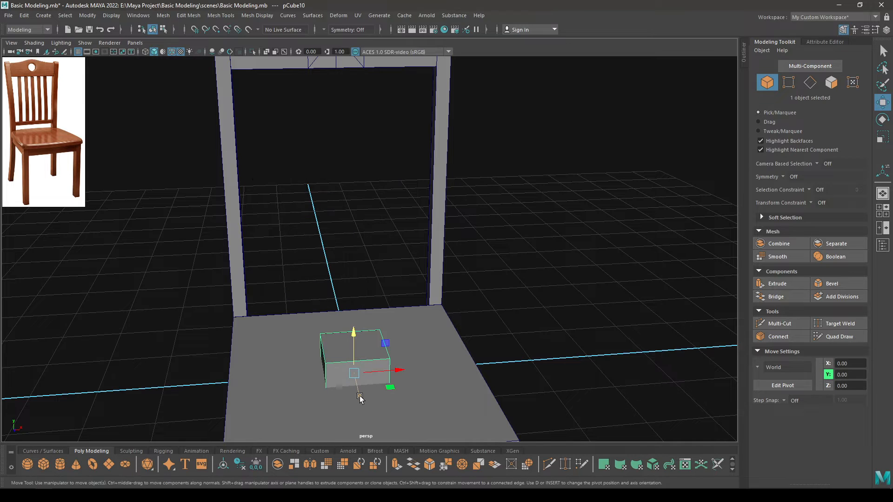
left_click_drag(360, 398, 348, 328)
key("t")
key("space")
right_click_drag(348, 326, 356, 225, "alt")
middle_click_drag(357, 226, 356, 86, "alt")
right_click_drag(357, 86, 478, 451, "alt")
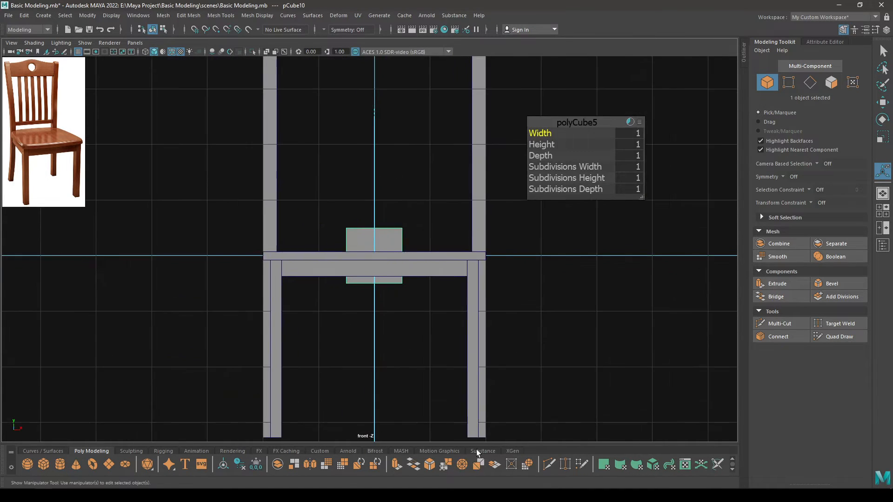
left_click_drag(544, 156, 657, 134)
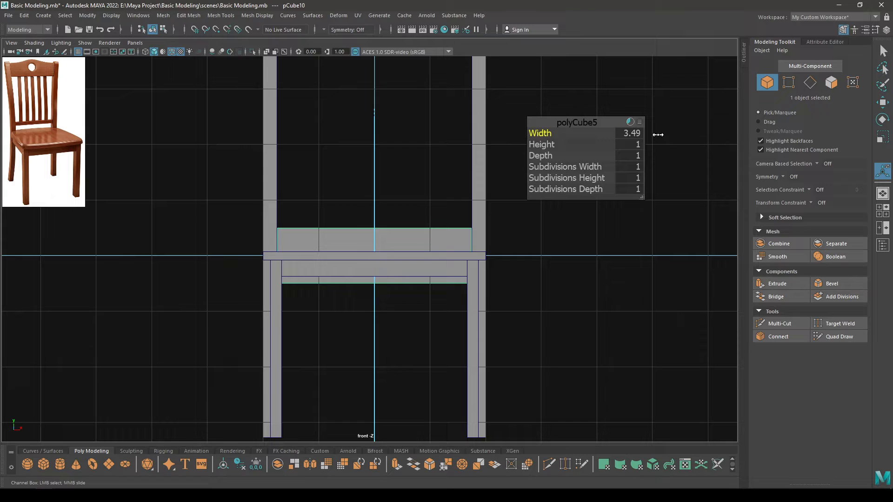
left_click(637, 134)
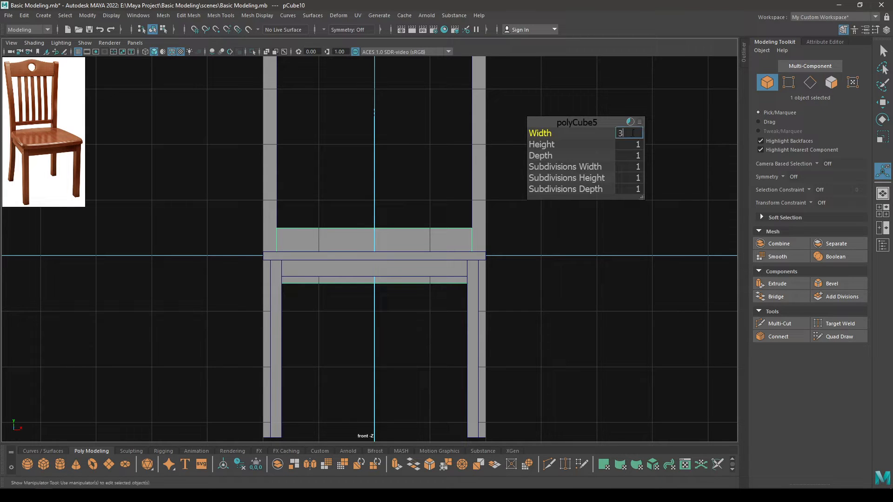
Set the crossbar's height to 0.15 and raise it above the seat to about Y 0.38.
left_click_drag(542, 145, 497, 151)
key("w")
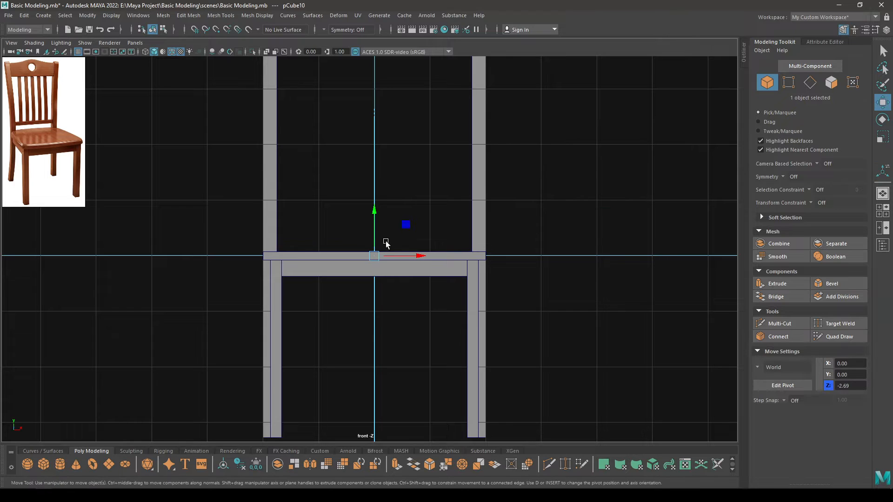
left_click_drag(373, 212, 373, 195)
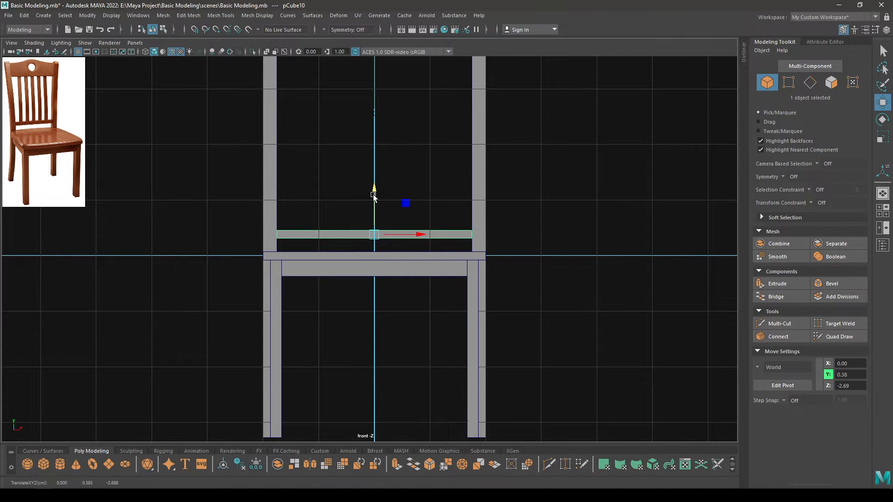
key("t")
left_click(626, 146)
type("0.")
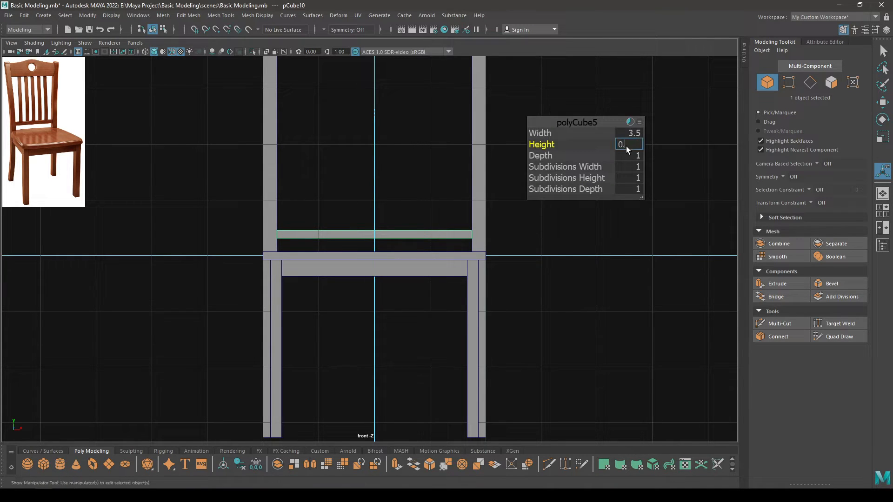
type("15")
key("Return")
Reduce the crossbar's depth to about 0.11 and move it forward between the back posts to about Z -2.37.
key("w")
key("space")
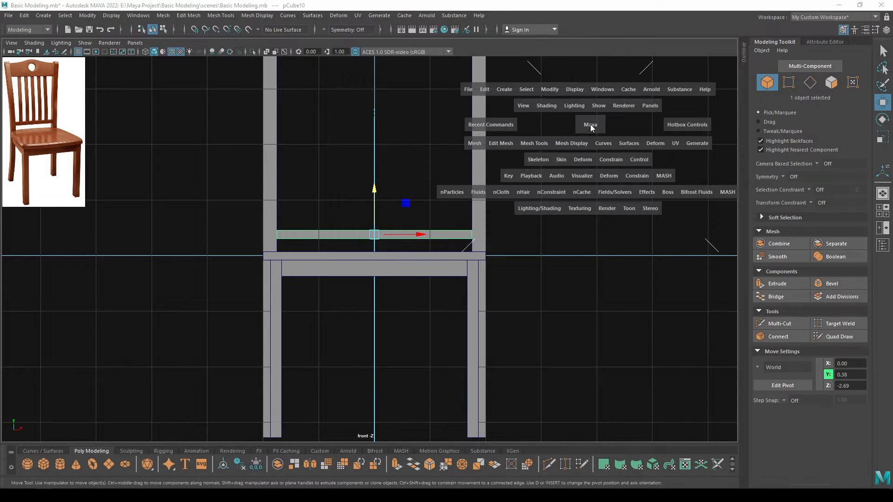
left_click_drag(591, 124, 525, 125)
scroll(383, 416, "up", 2)
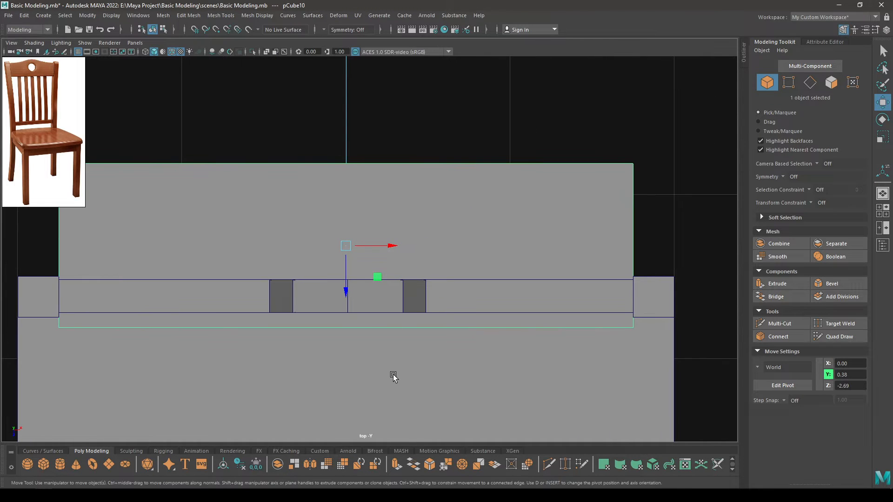
key("t")
left_click_drag(541, 155, 501, 154)
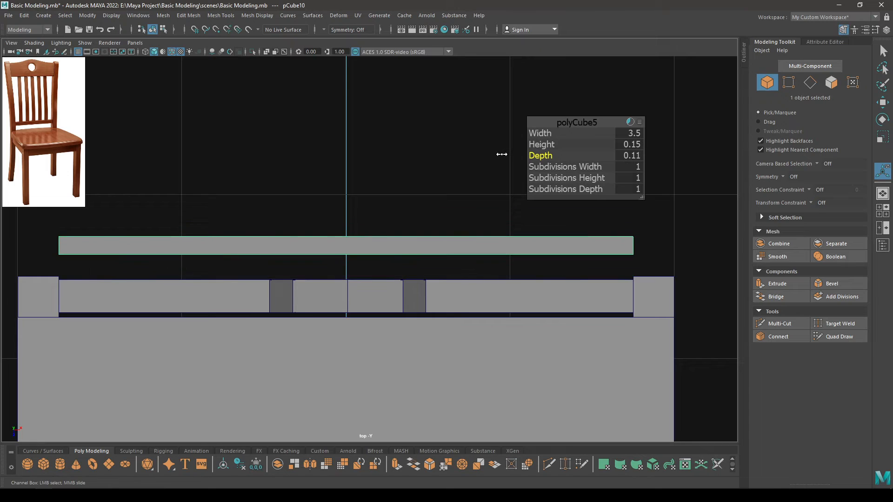
key("q")
key("w")
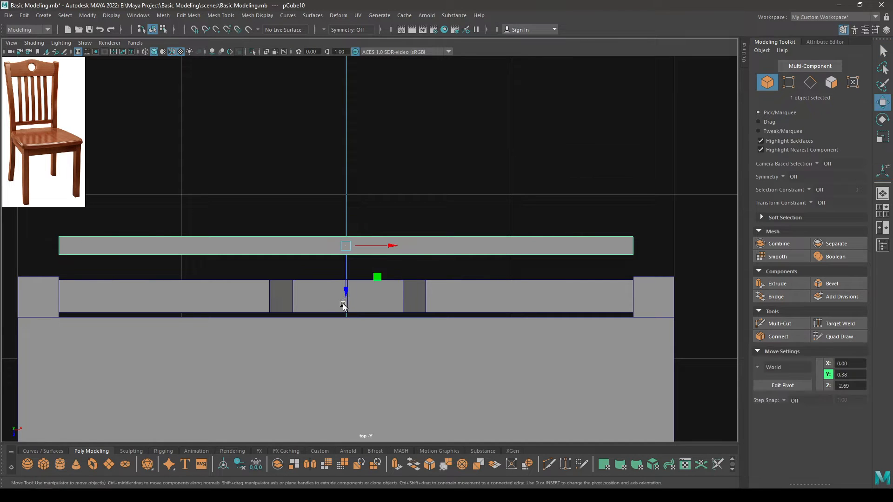
left_click_drag(345, 296, 348, 340)
Switch to wireframe display and set the crossbar's depth to 0.15.
key("4")
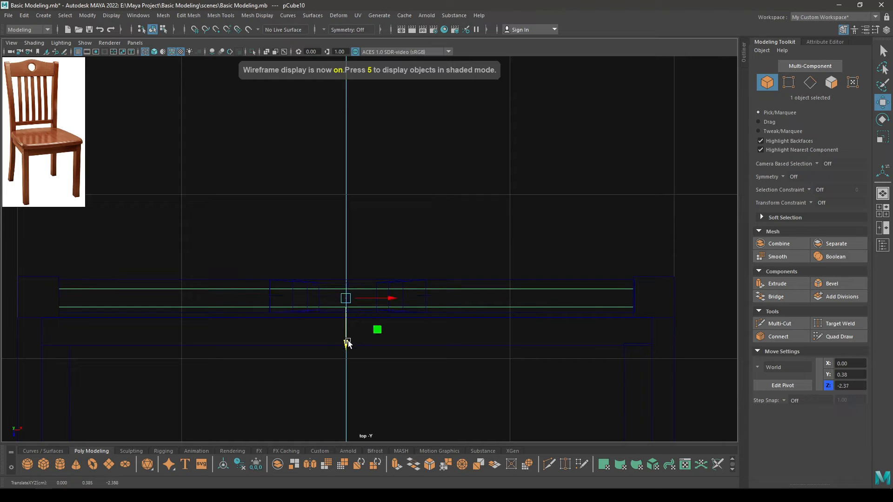
key("t")
left_click_drag(533, 156, 540, 158)
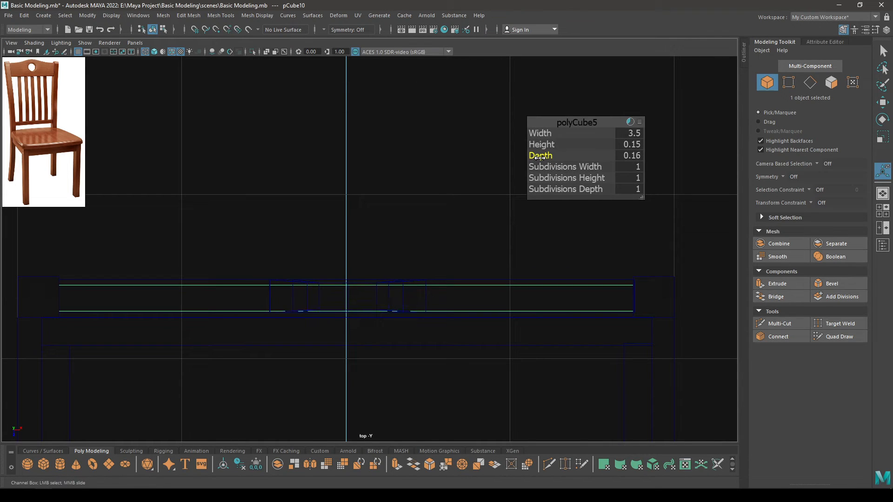
left_click(637, 159)
type("0.1")
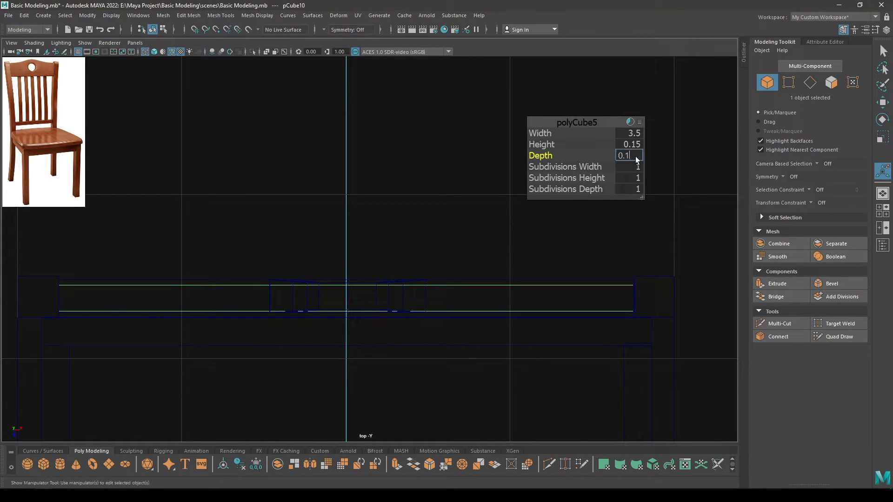
type("5")
key("Return")
left_click(596, 121)
key("w")
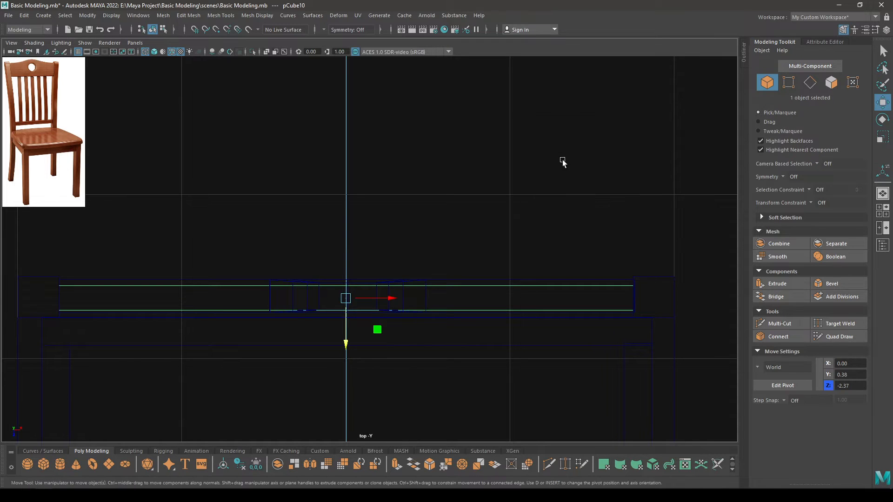
Restore shaded display in the perspective view and raise the crossbar to about Y 0.82.
key("space")
key("space")
key("6")
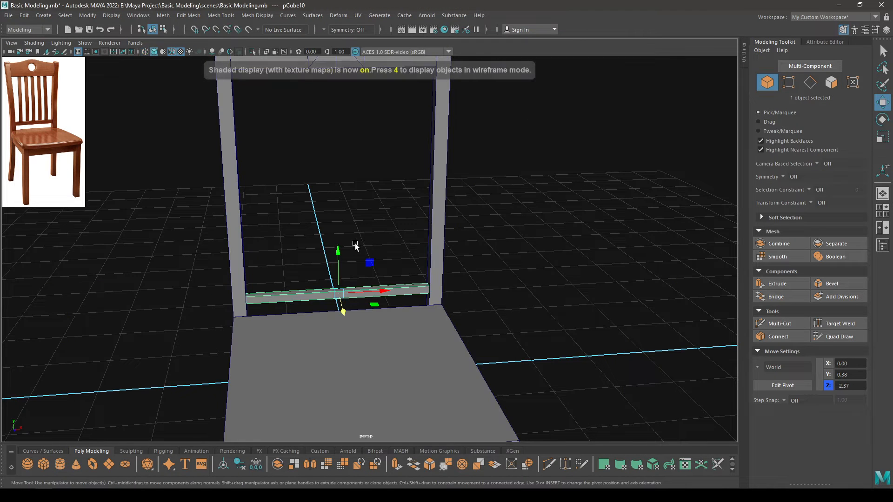
mouse_move(462, 159)
left_mouse_down("alt")
mouse_move(369, 225)
mouse_move(370, 248)
left_mouse_up("alt")
left_click_drag(346, 298, 315, 308)
scroll(335, 283, "up", 3)
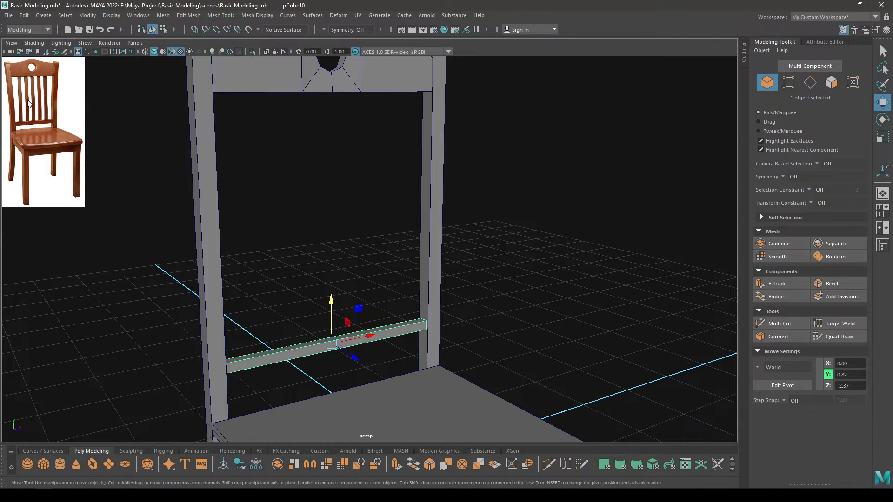
left_click_drag(312, 214, 318, 341, "alt")
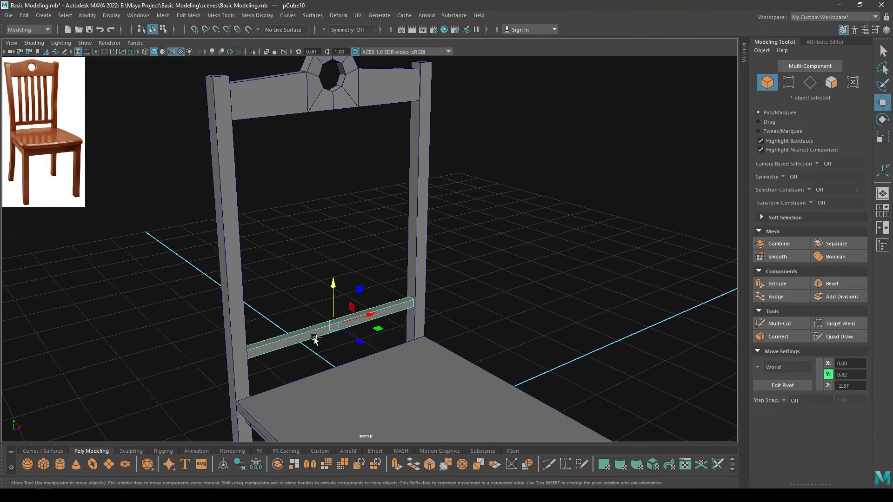
Duplicate the lower backrest rail and rotate the copy upright to form a vertical slat.
key("ctrl+d")
key("e")
left_click_drag(320, 296, 278, 345)
Move the upright slat up so it sits between the lower rail and the top rail of the backrest.
key("w")
key("space")
left_click_drag(353, 291, 356, 323)
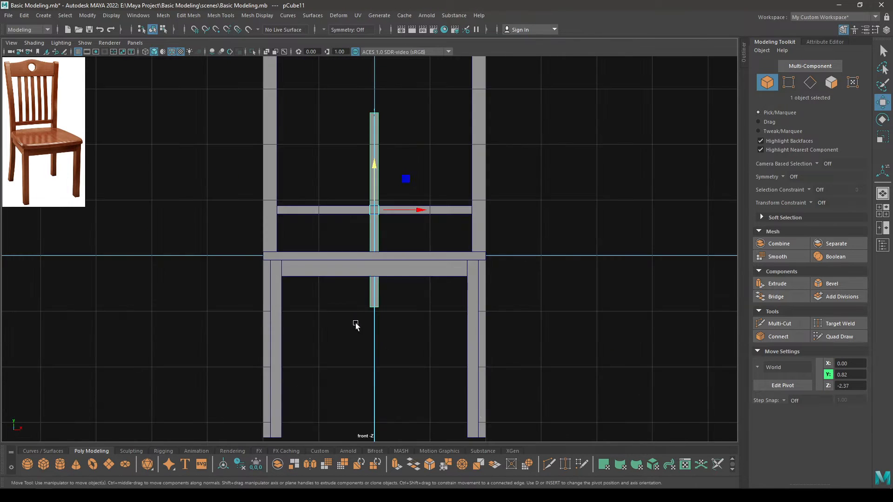
scroll(391, 277, "up", 2)
middle_click_drag(404, 266, 409, 438, "alt")
left_click_drag(382, 328, 372, 180)
Scale the vertical slat thinner along its front-to-back depth.
key("space")
left_click(383, 184)
key("space")
scroll(391, 247, "up", 1)
key("r")
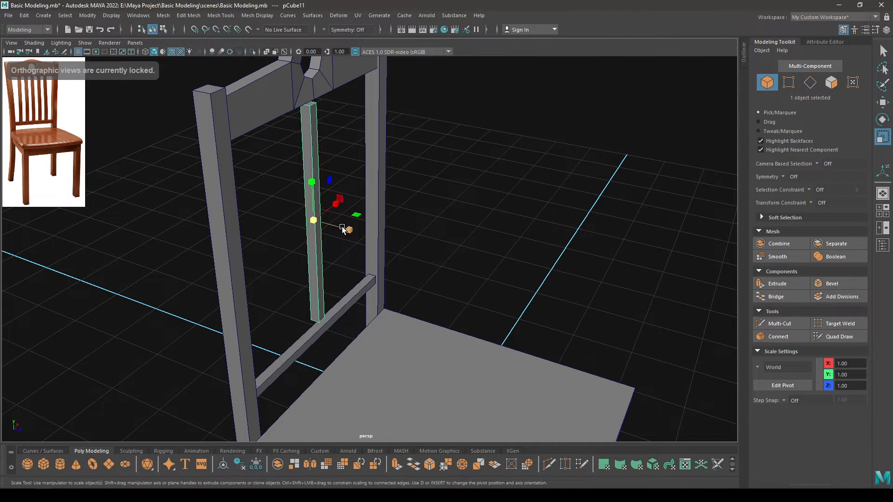
left_click_drag(342, 227, 320, 226)
left_click_drag(319, 272, 350, 289, "alt")
Snap the slat's four top vertices up to the lower edge of the top rail.
key("w")
key("space")
scroll(350, 280, "up", 1)
right_click_drag(415, 236, 367, 232)
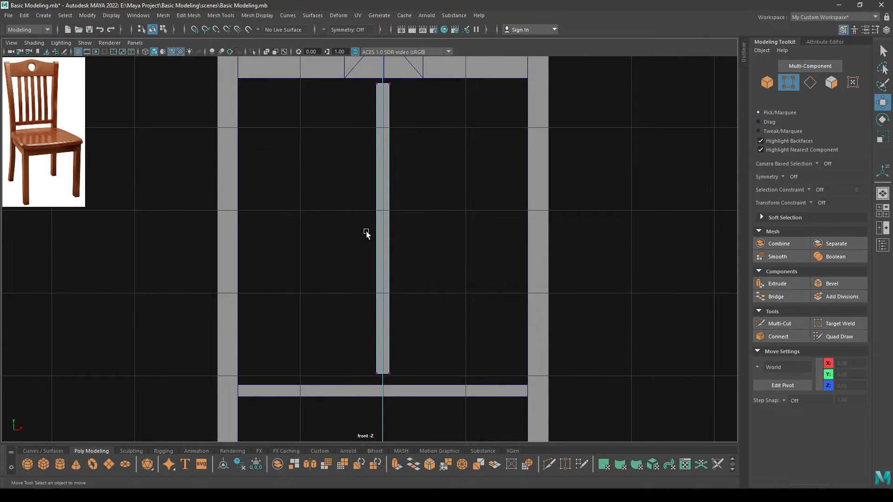
middle_click_drag(366, 232, 372, 319, "alt")
left_click_drag(361, 165, 419, 190)
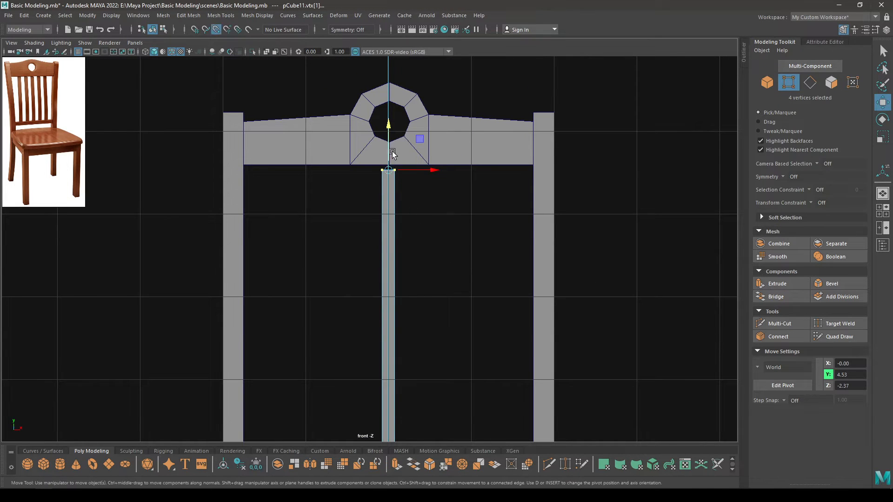
middle_click_drag(393, 127, 395, 212, "alt")
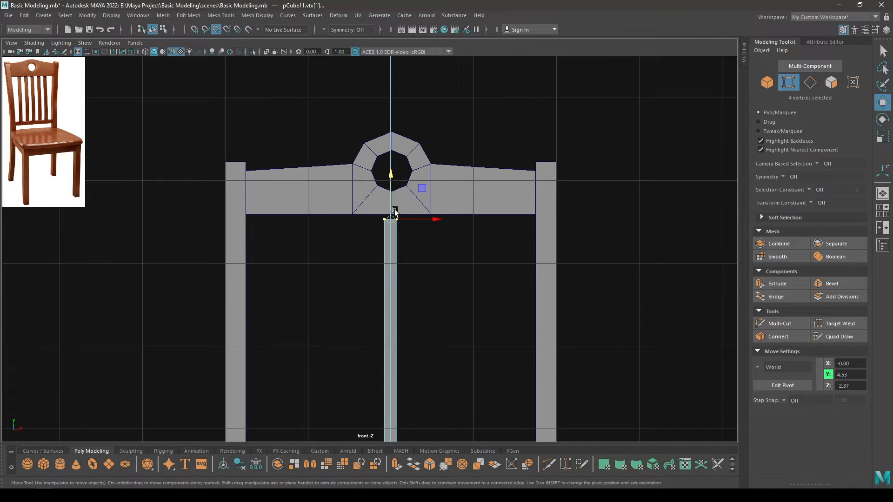
left_click_drag(390, 176, 391, 220)
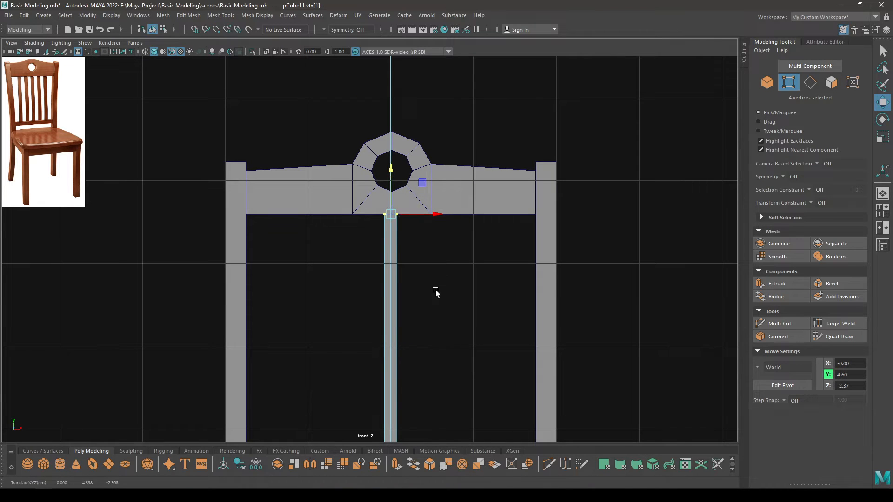
Move the slat's four bottom vertices down to meet the lower rail, and return to object selection.
middle_click_drag(432, 349, 455, 111, "alt")
left_click_drag(395, 241, 442, 285)
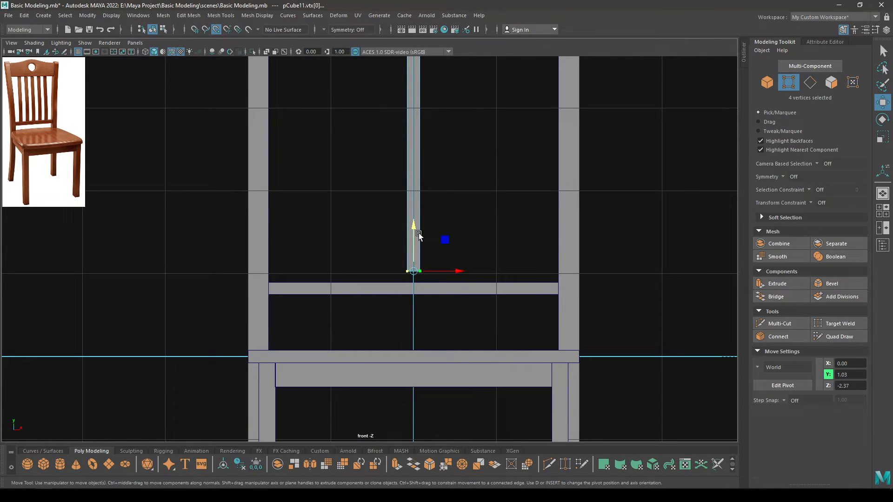
left_click_drag(419, 235, 417, 246)
middle_click_drag(420, 208, 423, 276, "alt")
right_click_drag(423, 201, 477, 169)
Move the slat sideways to X -1.22, near one of the backrest posts.
middle_click_drag(478, 209, 472, 288, "alt")
right_click_drag(472, 287, 452, 252, "alt")
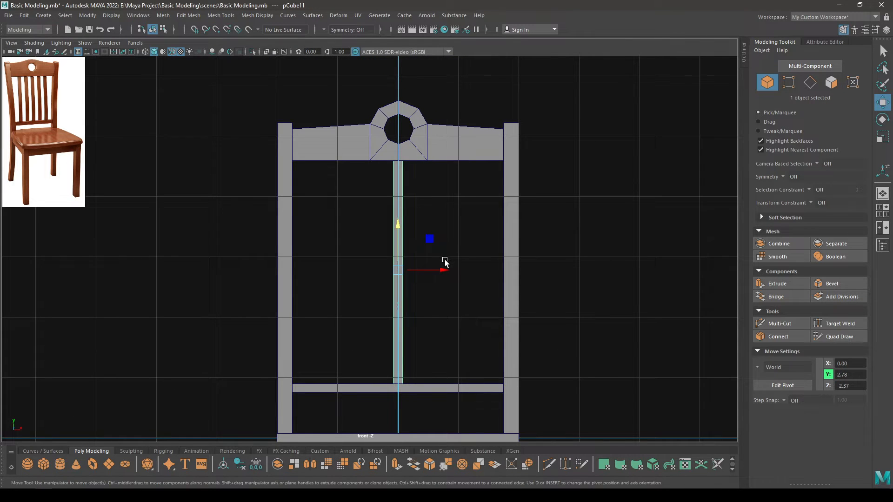
left_click_drag(441, 269, 367, 280)
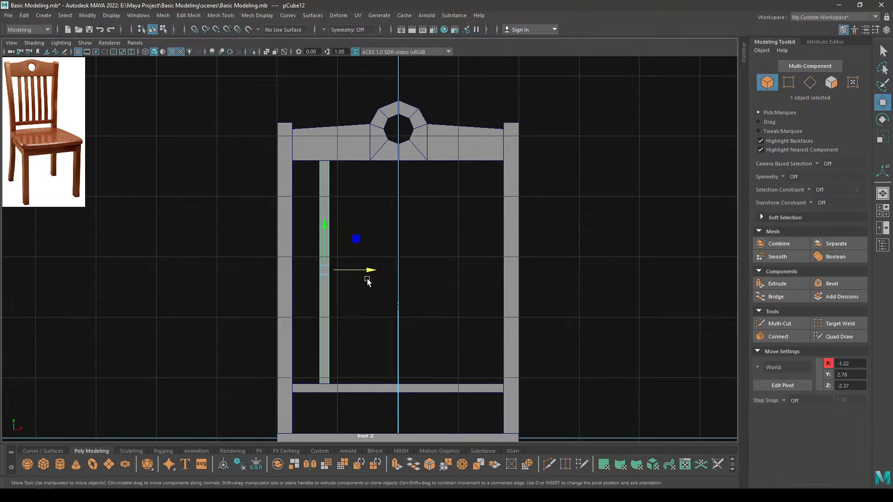
Duplicate the slat, place the copy at X -0.64, and repeat the duplication with the same spacing three times.
key("ctrl+d")
left_click_drag(370, 268, 402, 272)
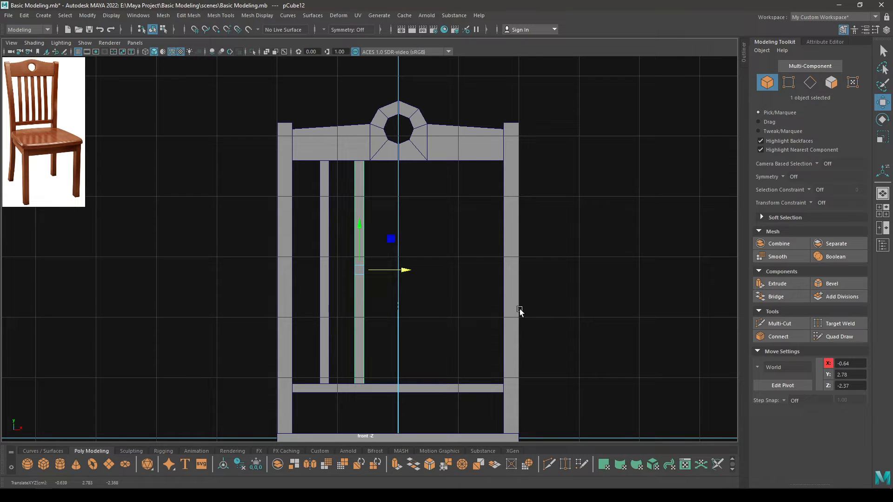
key("shift+d")
key("shift+d")
key("shift+d")
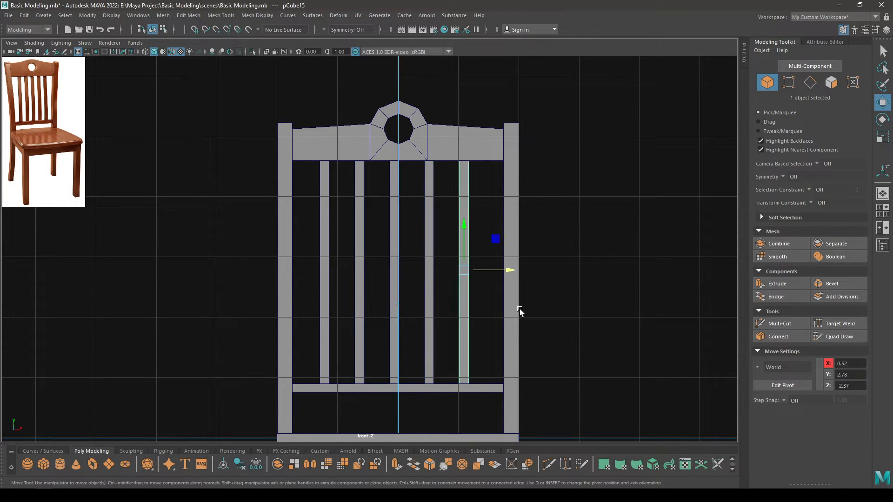
Select all five slats and shift them sideways together to centre them between the posts, with the middle slat at X -0.02.
key("space")
left_click_drag(589, 211, 481, 269)
key("space")
left_click_drag(393, 250, 381, 247, "alt")
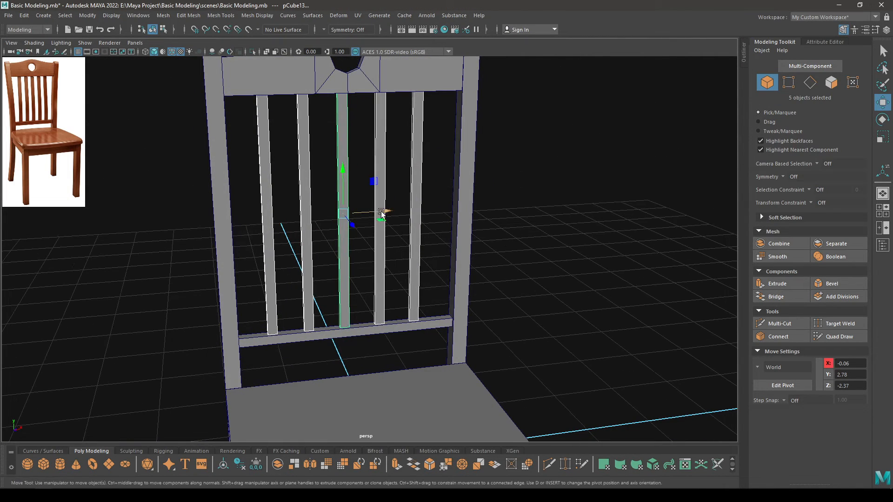
left_click_drag(382, 213, 374, 231, "alt")
right_click_drag(374, 232, 397, 237, "alt")
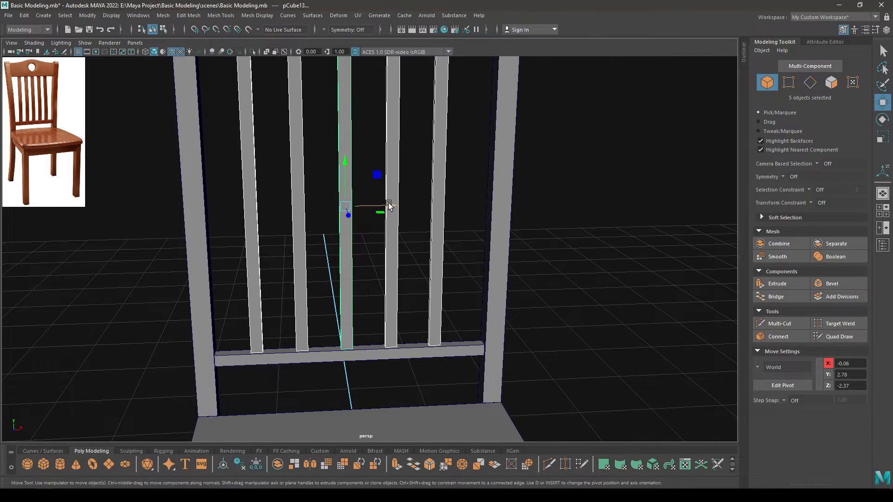
left_click_drag(389, 207, 393, 206)
left_click(572, 221)
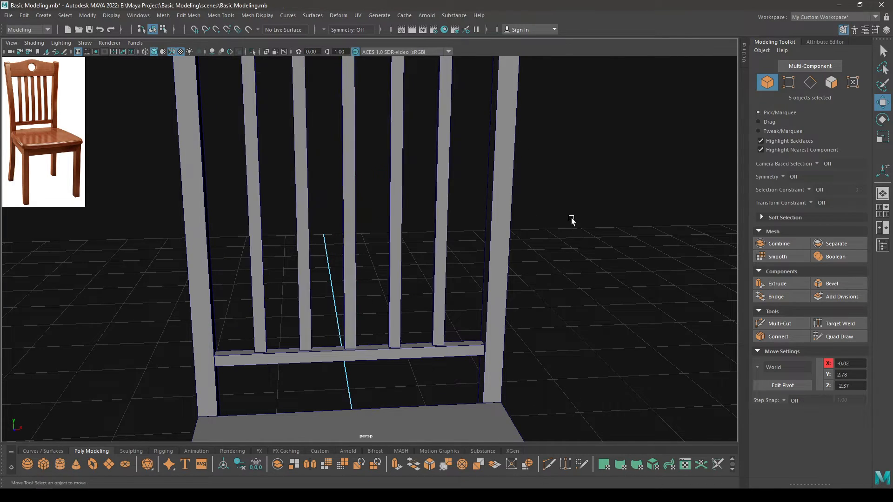
Examine the whole chair from several angles, comparing its proportions with the reference picture.
left_click_drag(572, 222, 544, 218, "alt")
right_click_drag(544, 218, 484, 191, "alt")
left_click_drag(484, 192, 440, 221, "alt")
middle_click_drag(440, 221, 435, 185, "alt")
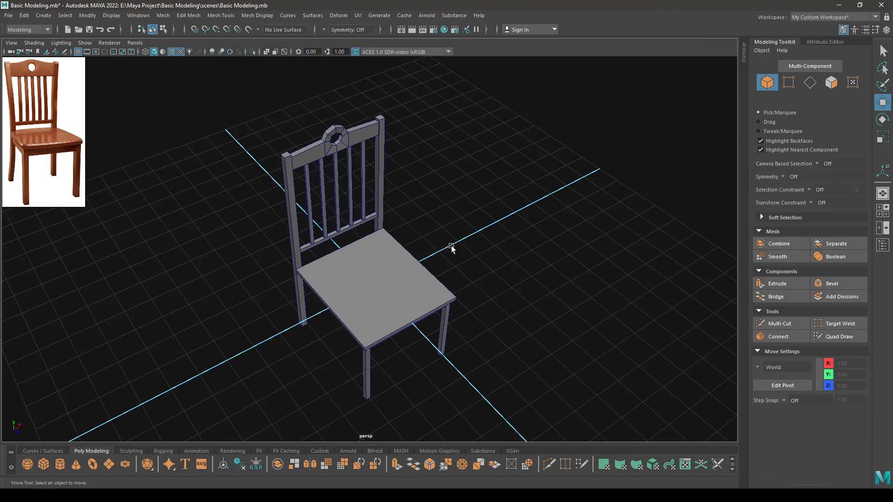
left_click_drag(451, 245, 475, 191, "alt")
right_click_drag(476, 191, 465, 265, "alt")
left_click_drag(465, 265, 410, 335, "alt")
right_click_drag(409, 335, 415, 359, "alt")
left_click_drag(416, 359, 387, 333, "alt")
right_click_drag(387, 333, 373, 300, "alt")
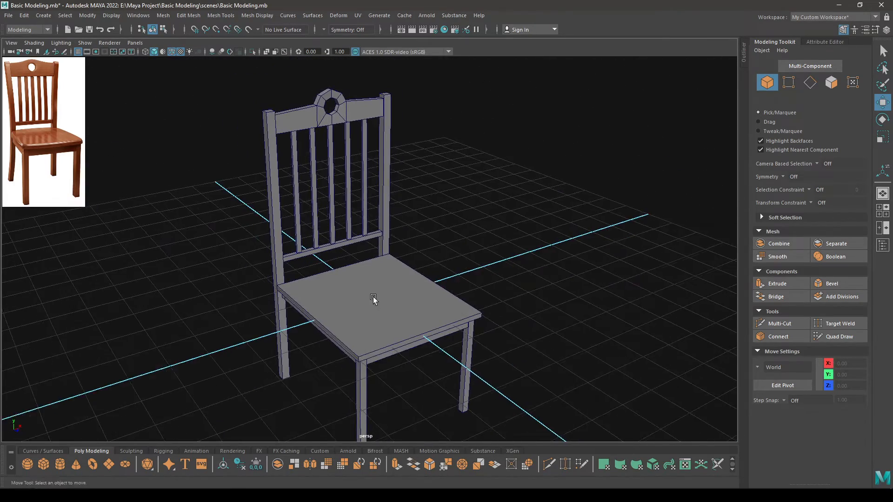
middle_click_drag(369, 261, 372, 269, "alt")
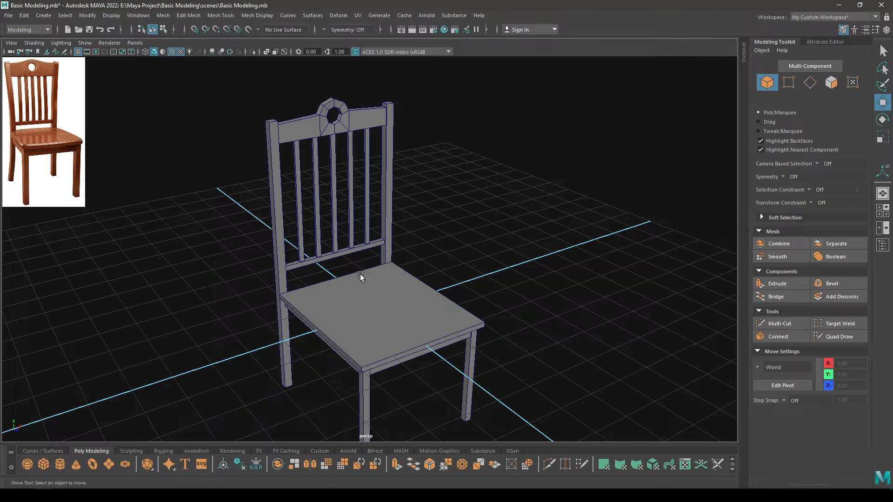
Isolate the seat panel from the rest of the chair and frame it for face editing.
right_click_drag(360, 275, 388, 315, "alt")
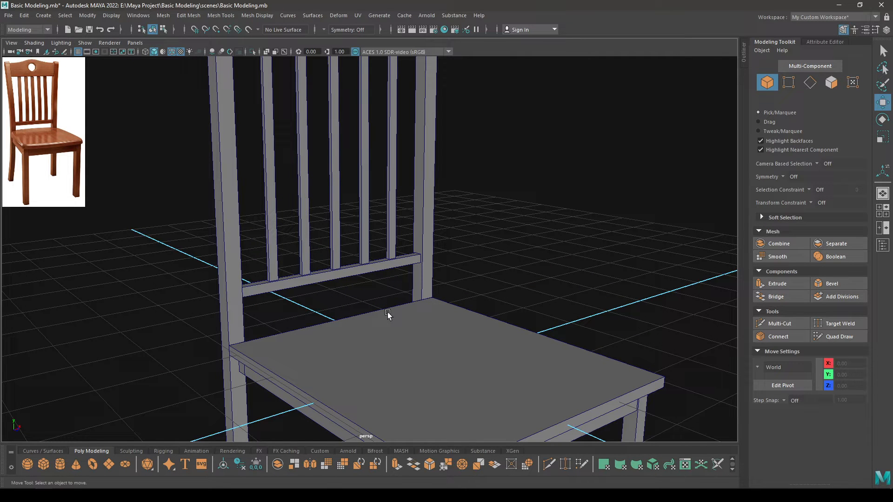
left_click(444, 384)
left_click_drag(493, 400, 467, 412, "alt")
middle_click_drag(464, 389, 449, 303, "alt")
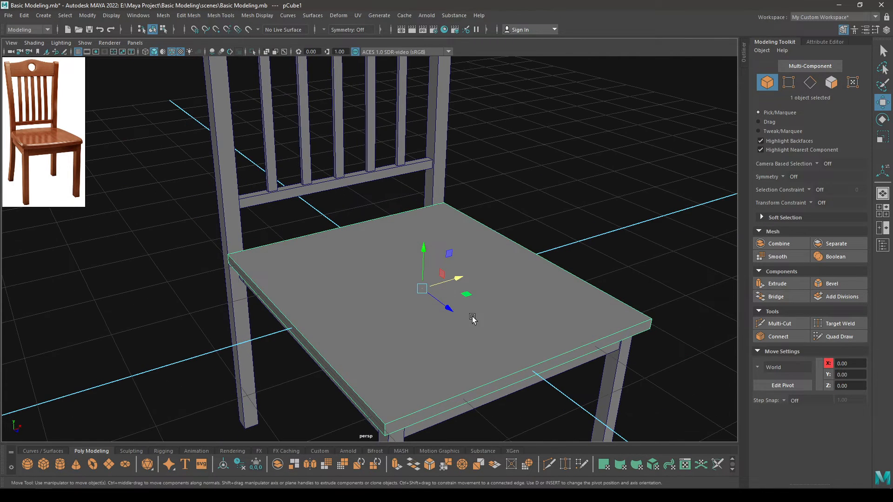
left_click_drag(358, 276, 381, 273, "alt")
right_click_drag(382, 272, 394, 292, "alt")
middle_click_drag(395, 292, 398, 246, "alt")
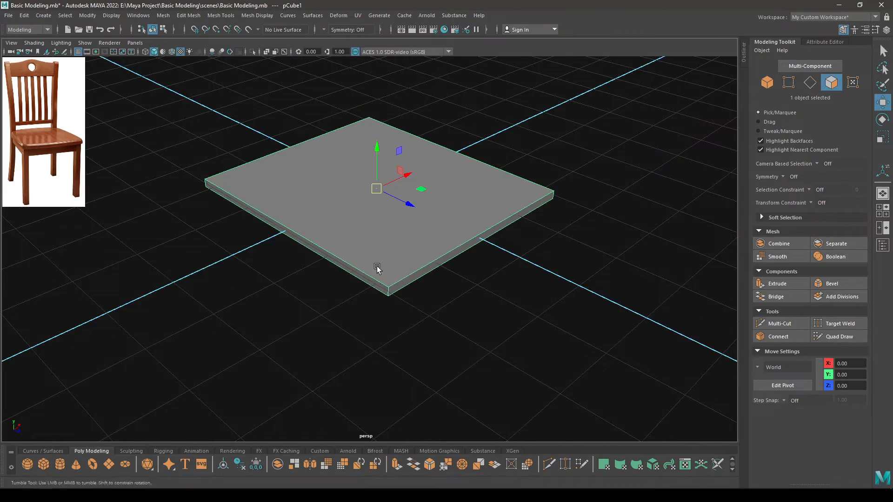
left_click_drag(377, 267, 365, 254, "alt")
right_click_drag(365, 253, 401, 320, "alt")
middle_click_drag(401, 320, 418, 359, "alt")
Extrude the seat's top face with a thickness of 0.05 and an offset of 0.05.
right_click_drag(391, 225, 395, 250)
left_click(345, 269)
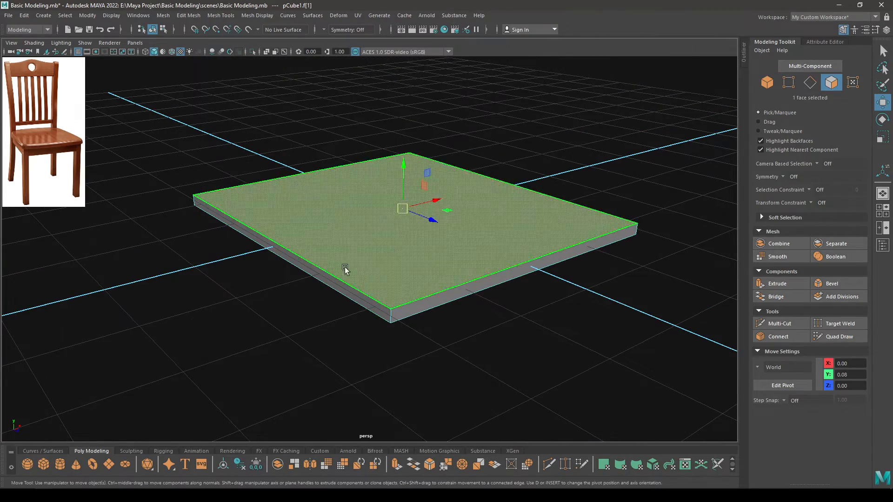
key("ctrl+e")
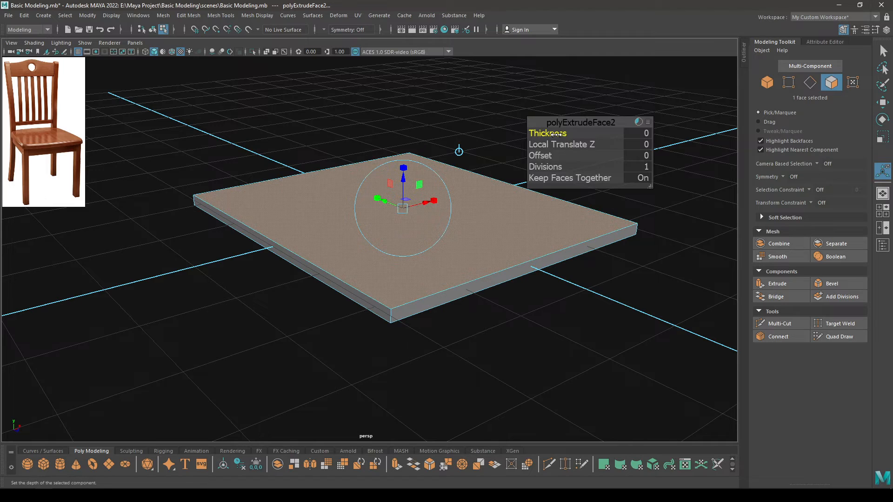
left_click_drag(557, 133, 536, 156)
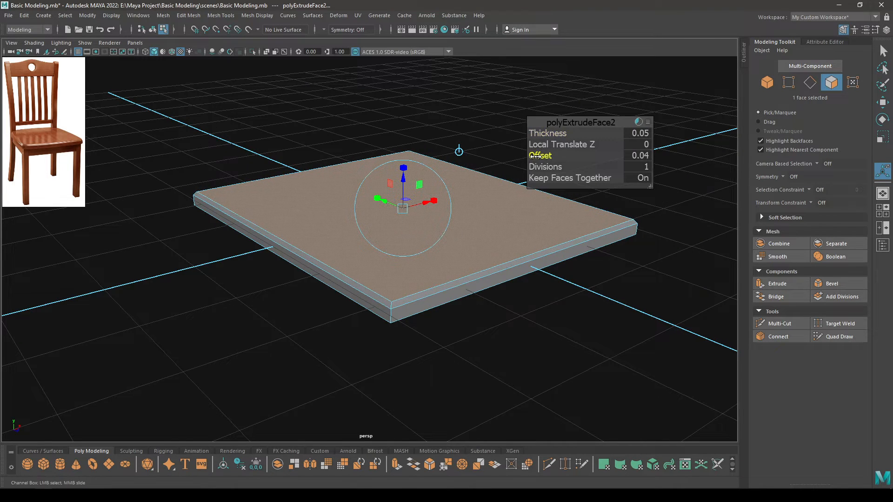
left_click(634, 155)
type("0.05")
key("Return")
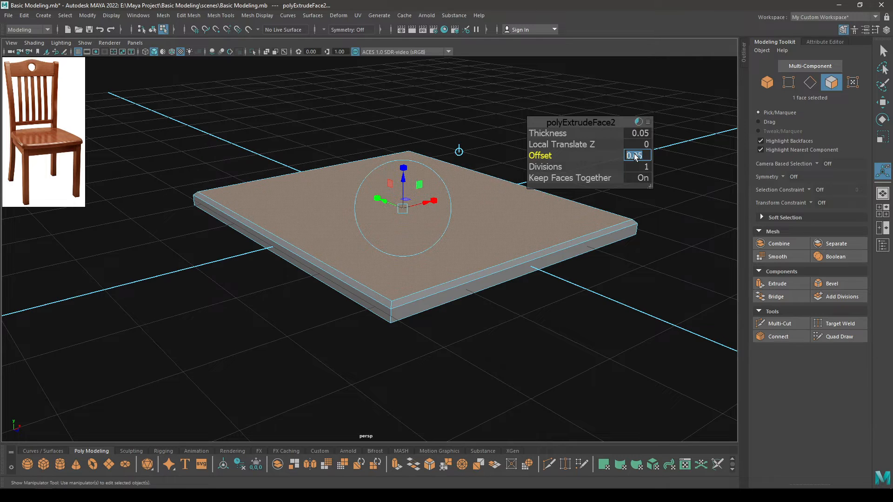
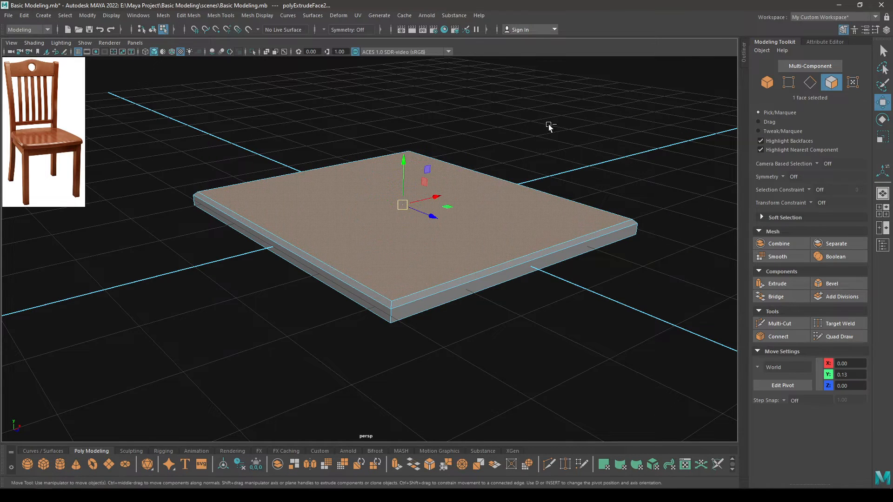
Extrude the seat's top face again with a thickness of 0.06 and no offset.
key("ctrl+e")
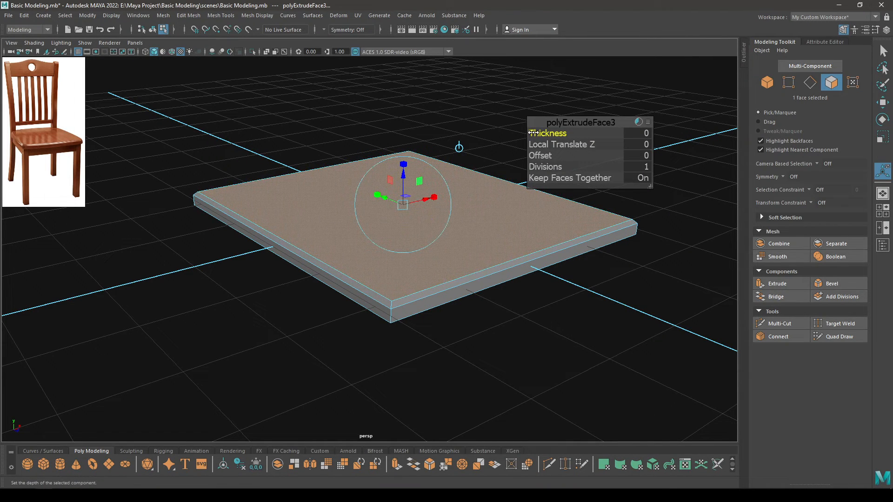
left_click_drag(534, 133, 544, 133)
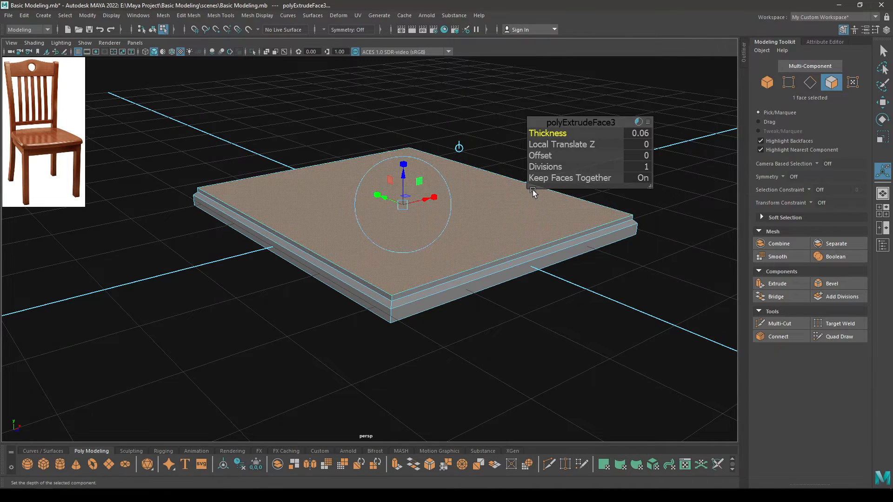
key("w")
Select the vertical edge runs at all four corners of the seat panel.
right_click_drag(486, 213, 477, 178)
double_click(391, 317)
left_click_drag(568, 282, 483, 278, "alt")
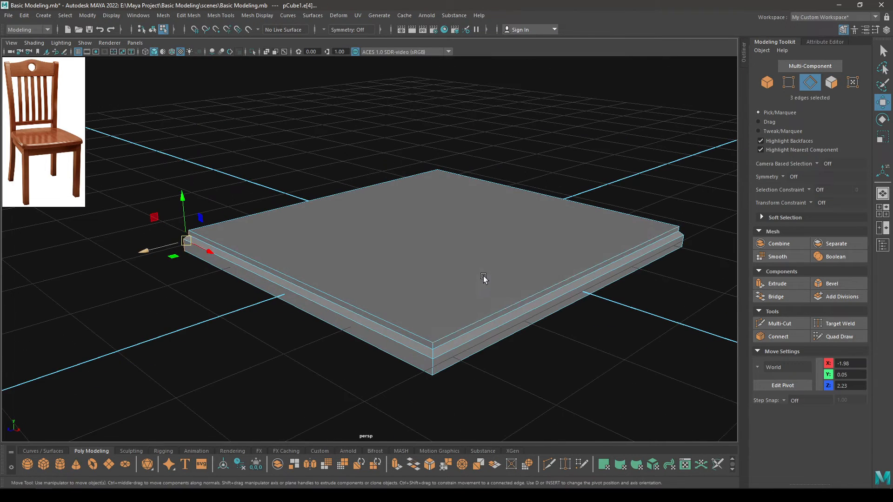
double_click(431, 362, "shift")
left_click_drag(612, 313, 477, 262, "alt")
double_click(475, 262, "shift")
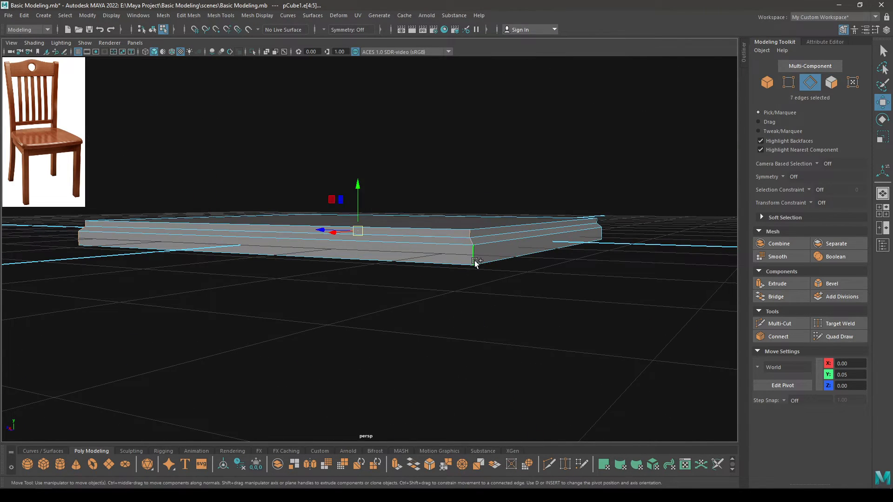
left_click_drag(585, 248, 478, 253, "alt")
double_click(426, 261, "shift")
left_click_drag(425, 262, 428, 266, "alt")
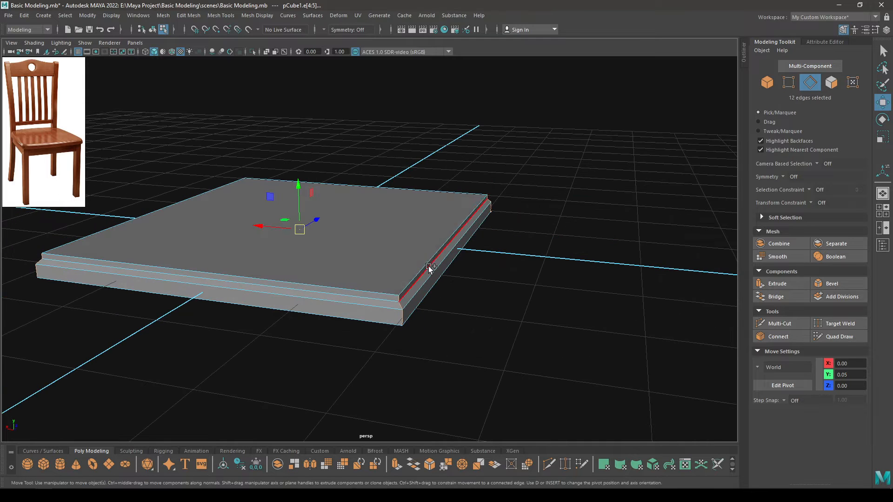
Add the seat's upper perimeter edge loop and its bottom perimeter edges to the selection.
double_click(267, 197, "shift")
left_click_drag(267, 197, 432, 150, "alt")
left_click(428, 145, "shift")
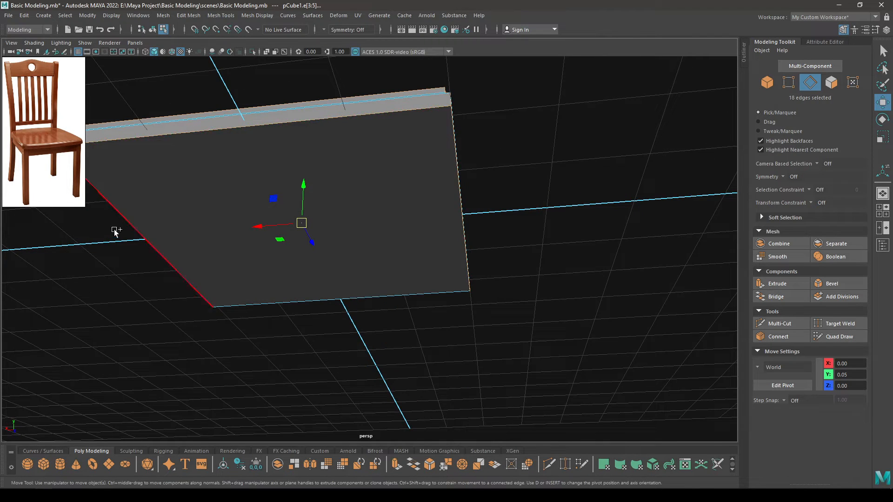
left_click(132, 221, "shift")
left_click(302, 300, "shift")
left_click_drag(302, 300, 448, 292, "alt")
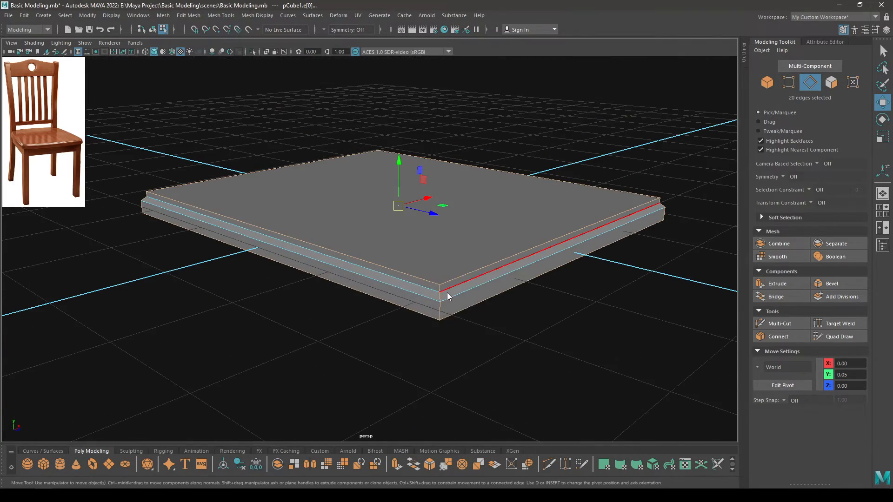
Bevel the selected seat panel edges with a fraction of 0.7 and 2 segments.
right_click_drag(448, 292, 484, 294, "shift")
right_click_drag(485, 321, 504, 350, "alt")
middle_click_drag(504, 351, 463, 342, "alt")
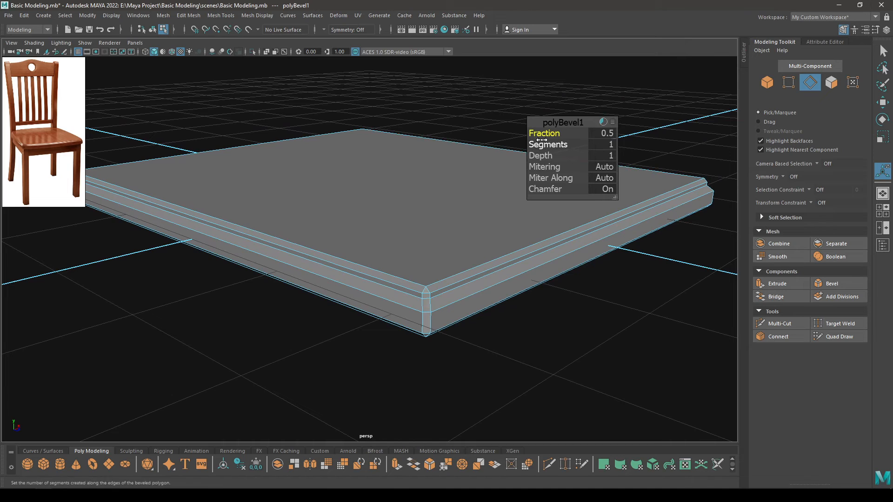
left_click_drag(539, 132, 566, 146)
middle_click_drag(467, 321, 446, 278, "alt")
right_click_drag(445, 278, 488, 269, "alt")
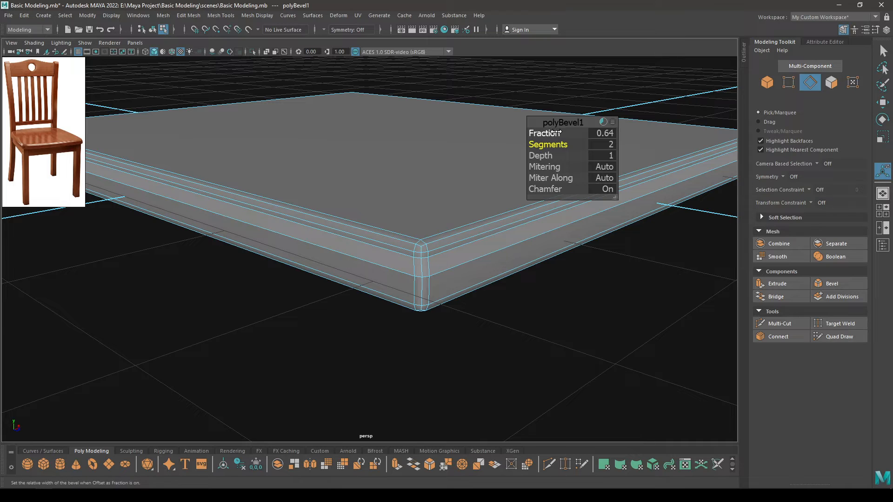
left_click(609, 134)
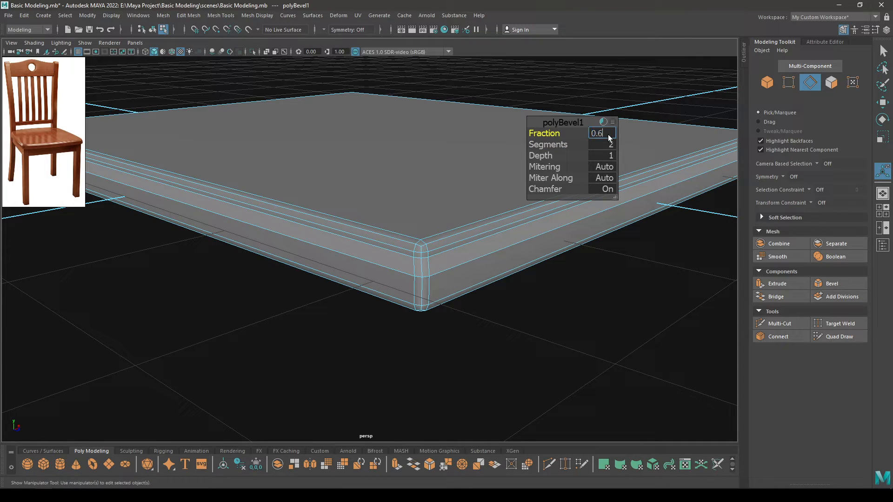
type("0.7")
key("Return")
key("w")
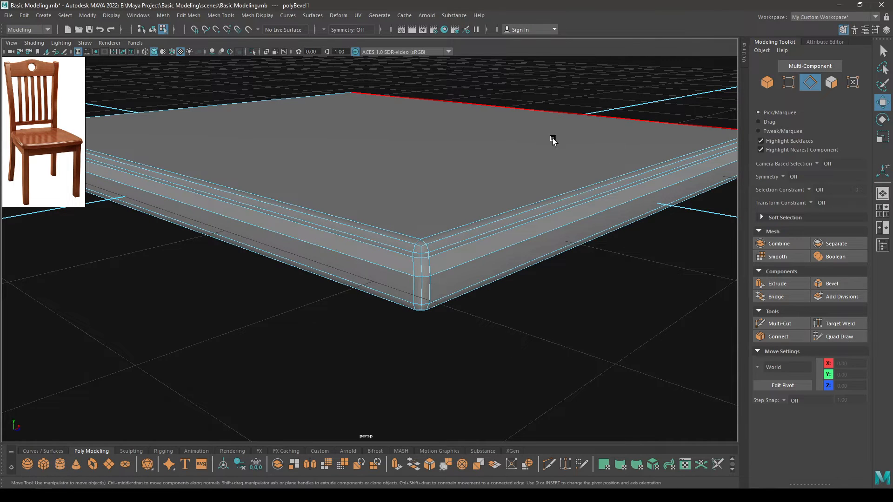
Insert a horizontal edge loop around the seat panel's side, close beneath the existing mid-height edge.
right_click_drag(471, 189, 488, 185)
right_click_drag(499, 244, 442, 266, "shift")
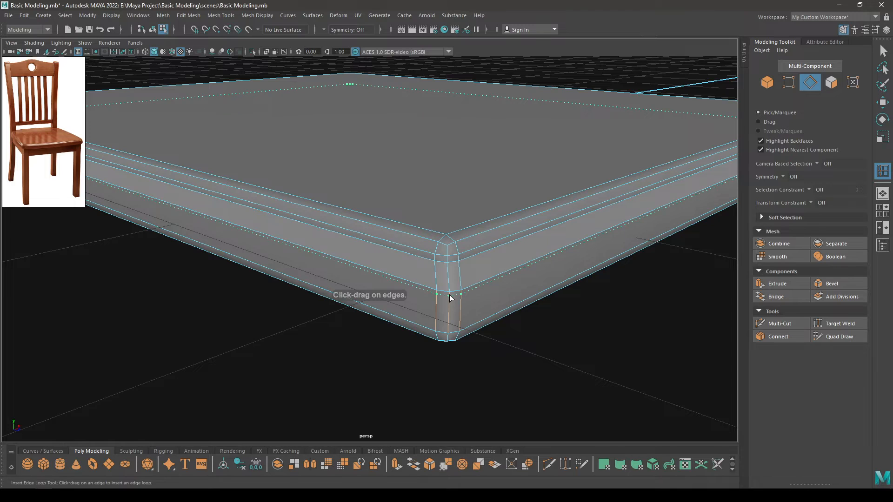
left_click(448, 270)
key("F8")
key("w")
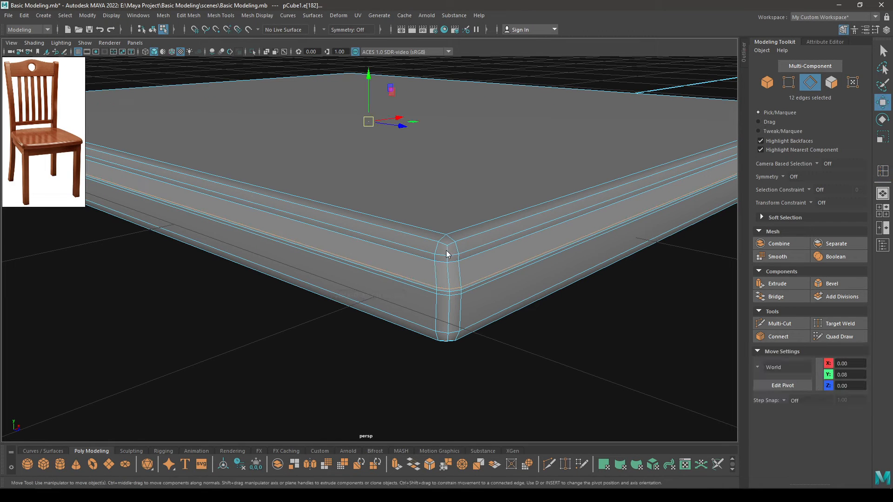
Preview the seat panel in smooth display and bring the rest of the chair back into view.
key("3")
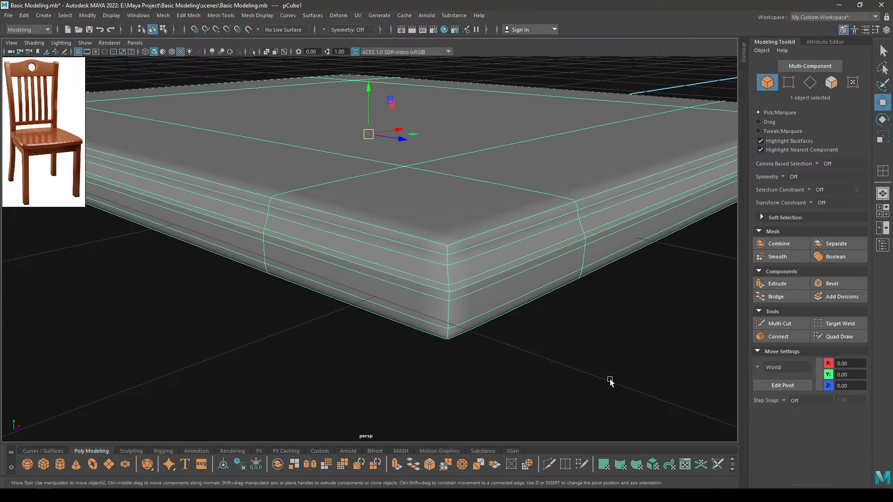
left_click(610, 380)
scroll(509, 194, "down", 5)
left_click_drag(509, 194, 489, 209, "alt")
key("1")
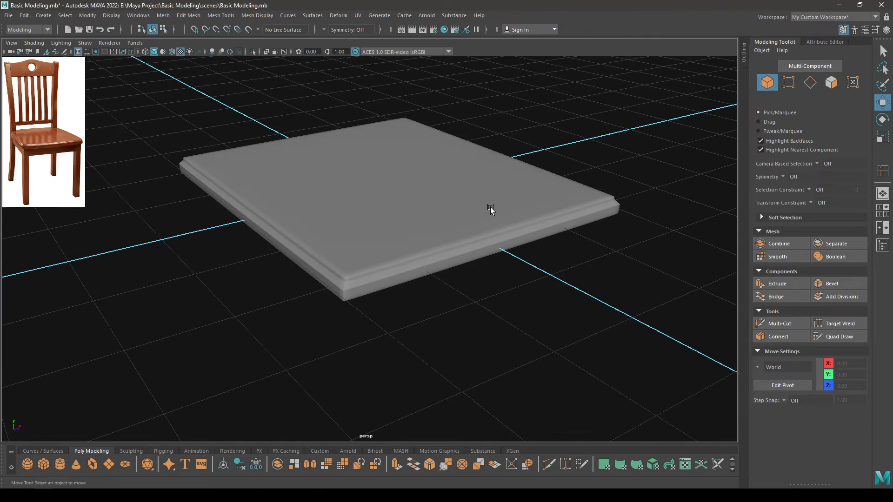
left_click(489, 209)
key("ctrl+1")
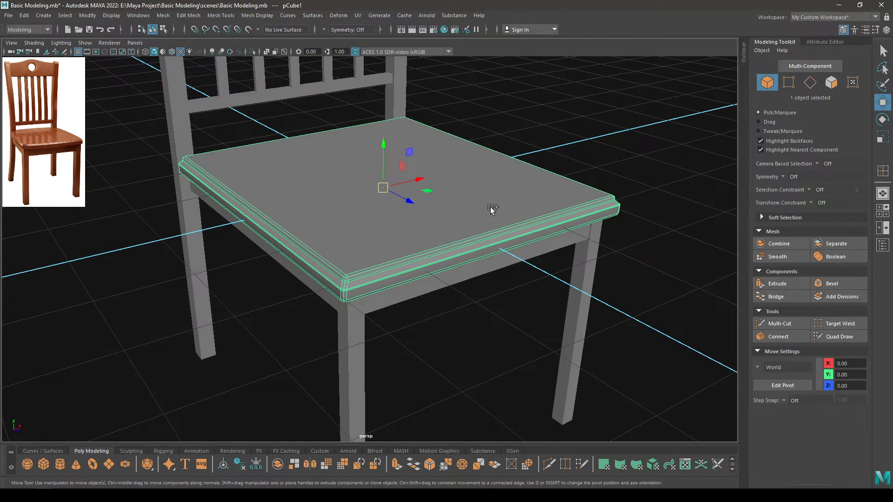
Isolate the two front legs and combine them into a single mesh.
left_click(518, 273)
scroll(518, 272, "down", 4)
left_click_drag(519, 246, 492, 212, "alt")
scroll(493, 212, "up", 3)
left_click_drag(492, 321, 493, 292, "alt")
scroll(463, 254, "down", 3)
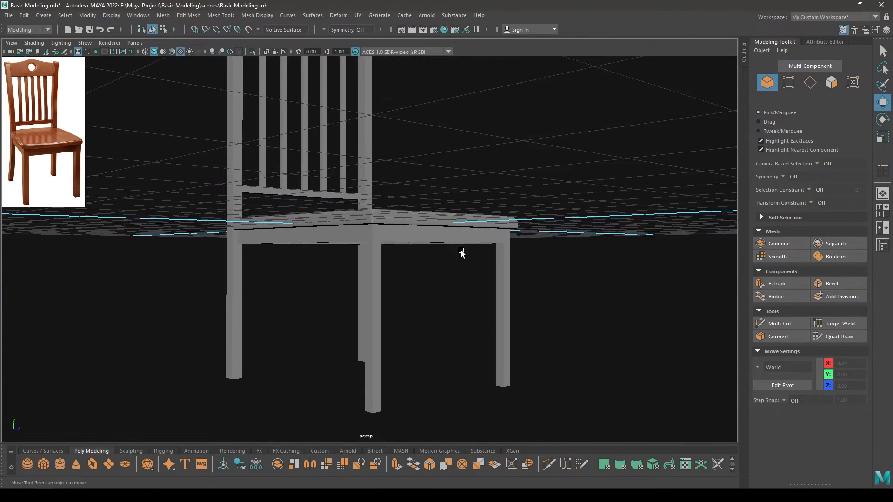
left_click_drag(463, 237, 495, 275, "alt")
left_click(339, 269)
left_click(495, 274, "shift")
left_click_drag(533, 314, 541, 277, "alt")
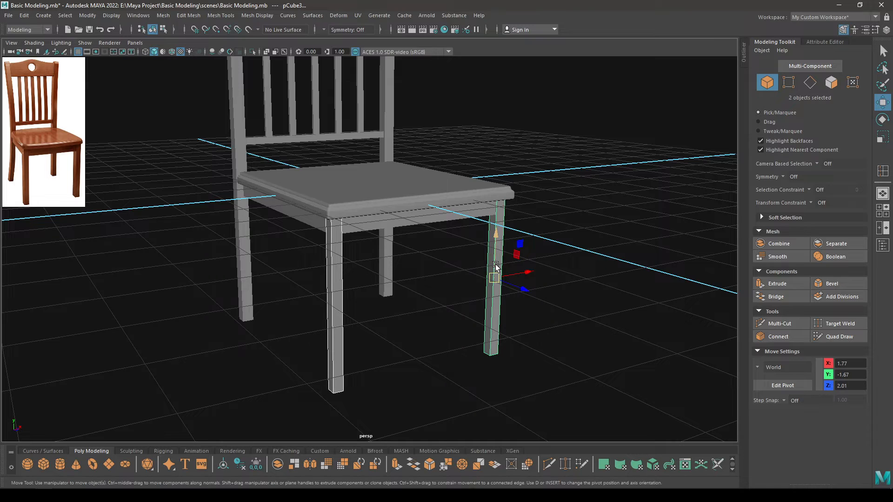
key("alt+h")
right_click_drag(395, 226, 368, 422, "shift")
Bevel all edges of the combined front legs with a fraction of 0.1.
right_click_drag(414, 213, 413, 191)
left_click_drag(617, 136, 280, 391)
left_click_drag(333, 313, 373, 245, "alt")
right_click_drag(373, 245, 417, 248, "shift")
left_click_drag(405, 184, 453, 253, "alt")
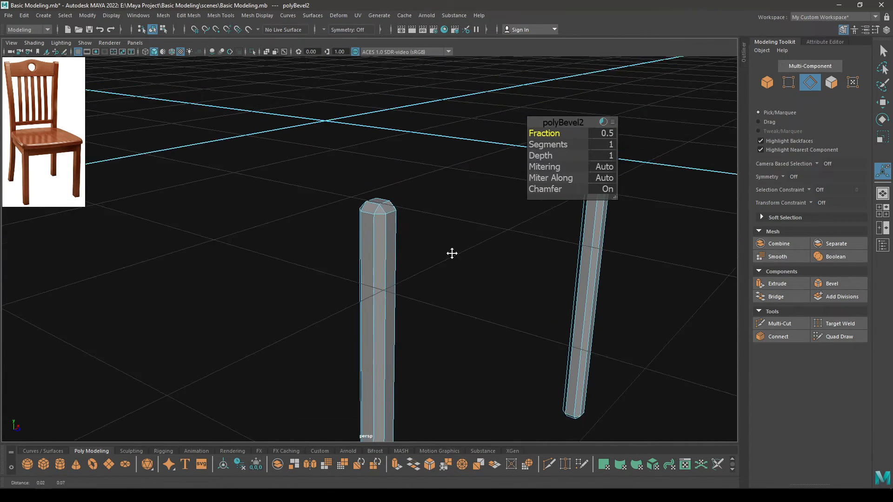
scroll(452, 253, "up", 3)
left_click_drag(559, 131, 535, 134)
left_click(606, 133)
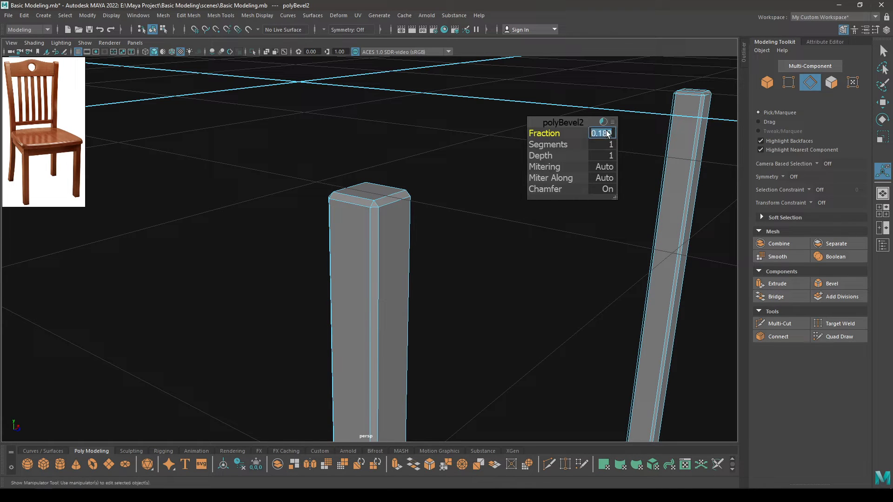
type("0.1")
key("Return")
Set the front legs' bevel to 2 segments.
left_click(607, 145)
key("BackSpace")
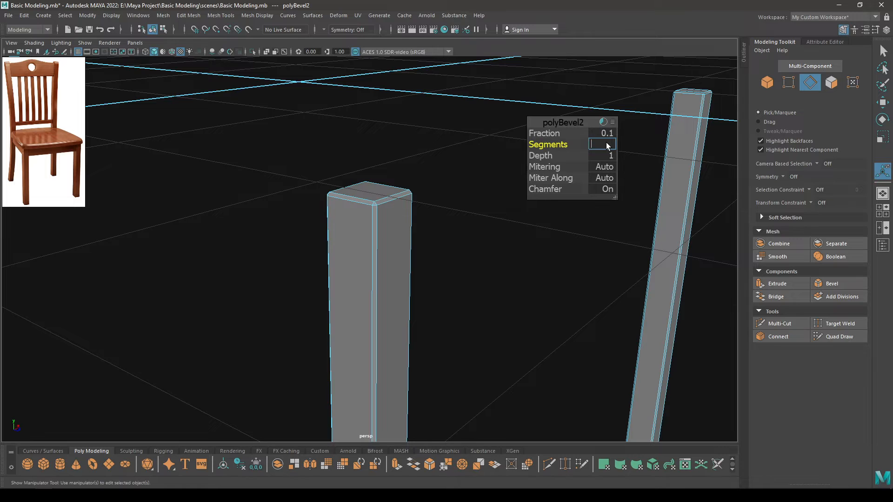
type("2")
key("Return")
left_click(572, 120)
key("w")
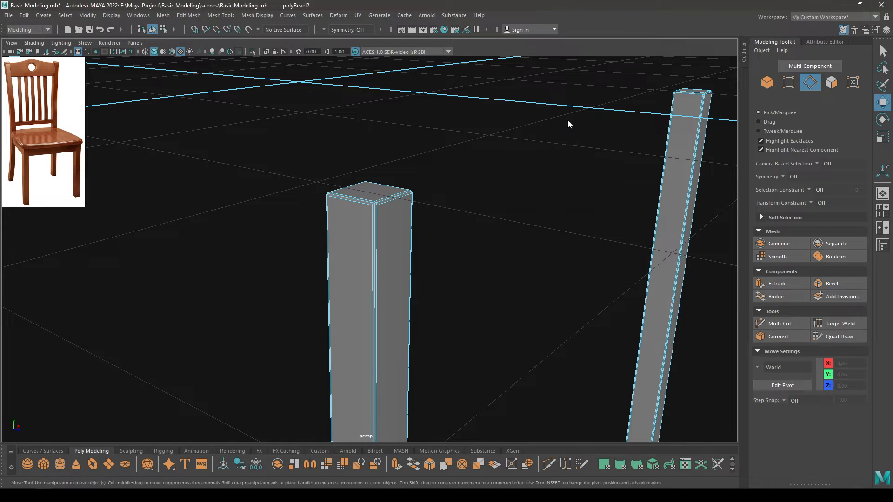
Check the bevelled front legs in smooth preview in object mode and show the whole chair again.
right_click_drag(568, 120, 631, 97)
left_click(632, 98)
left_click_drag(708, 190, 243, 391)
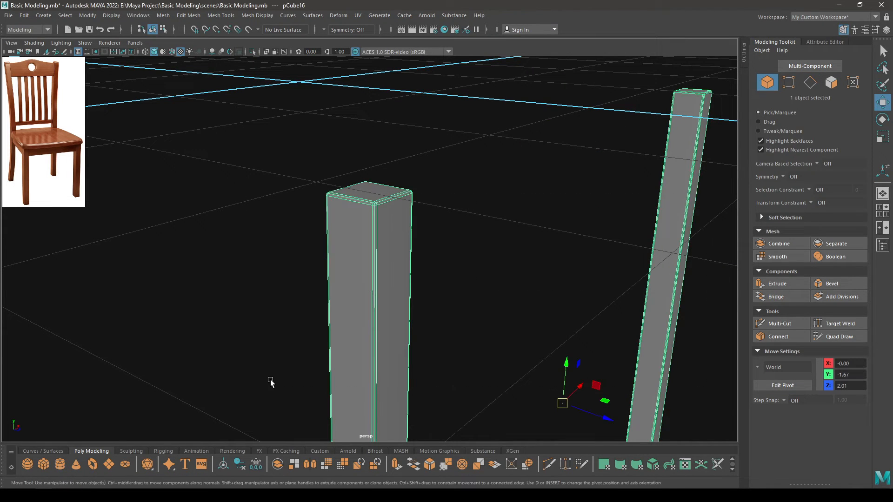
left_click(506, 290)
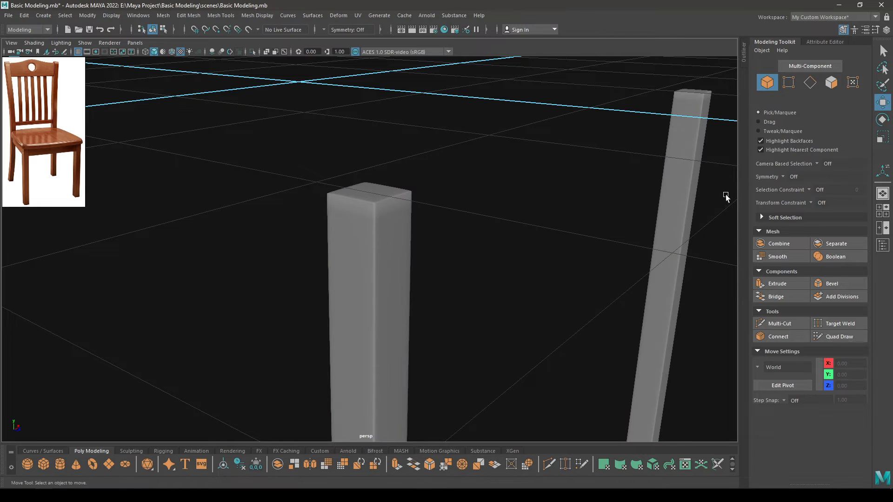
left_click_drag(725, 197, 274, 381)
key("ctrl+1")
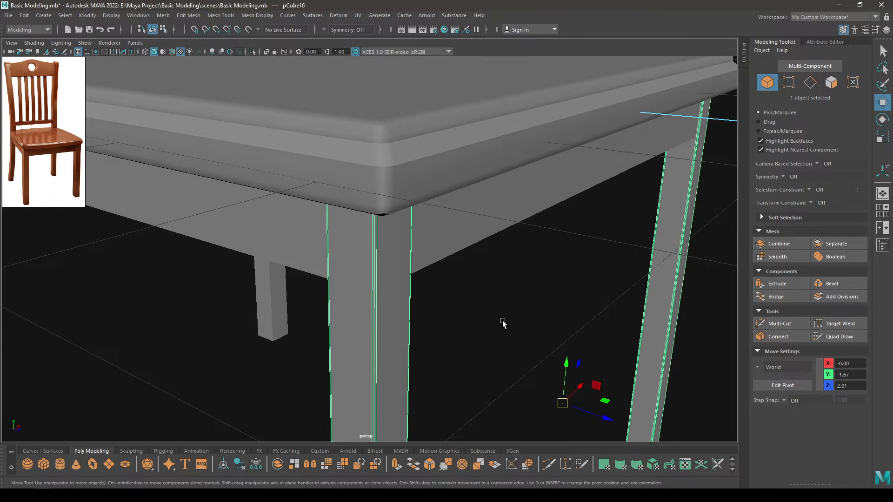
Isolate the four apron rails beneath the seat and combine them into one mesh.
left_click(503, 320)
scroll(418, 242, "down", 5)
left_click_drag(400, 267, 391, 192, "alt")
left_click(378, 153)
left_click(186, 229, "shift")
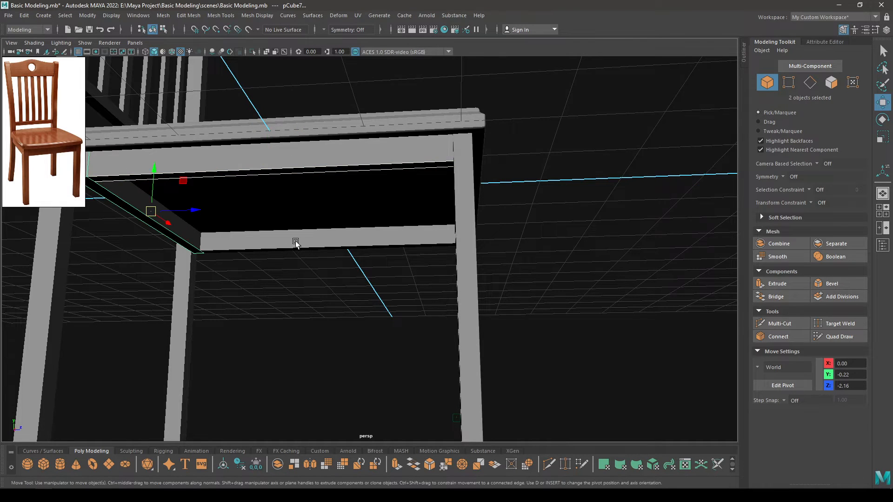
left_click(295, 244, "shift")
left_click_drag(295, 244, 382, 176, "alt")
left_click(383, 170, "shift")
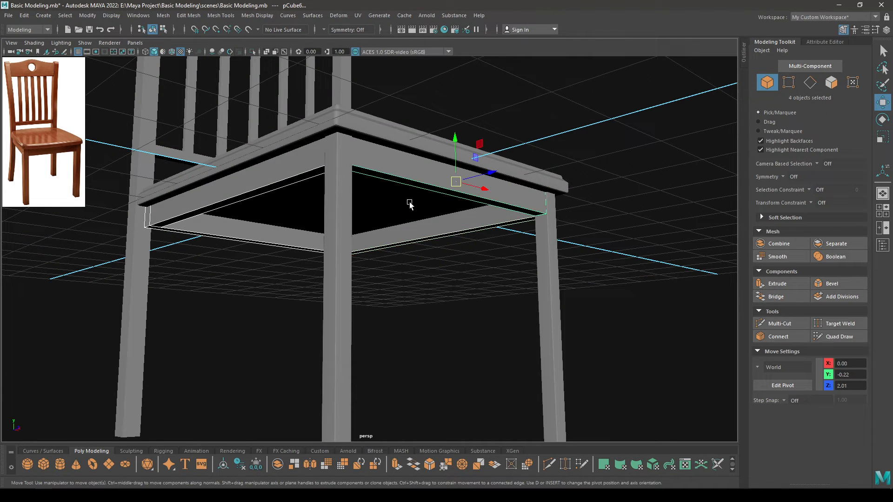
key("alt+h")
right_click_drag(479, 156, 456, 351, "shift")
Bevel all edges of the combined apron rails with a fraction of 0.1.
left_click_drag(451, 281, 456, 149, "alt")
right_click_drag(457, 149, 448, 125)
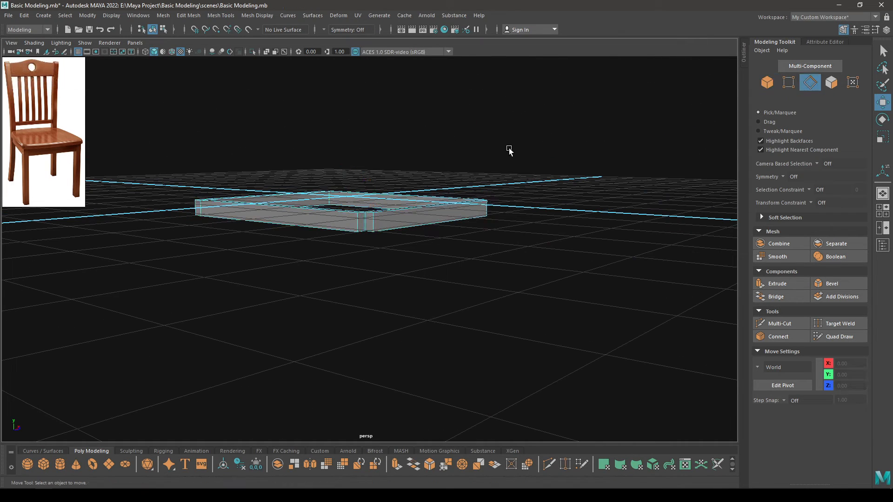
left_click_drag(529, 129, 150, 316)
middle_click_drag(231, 153, 294, 229, "alt")
right_click_drag(294, 229, 356, 378, "alt")
middle_click_drag(356, 378, 298, 284, "alt")
right_click_drag(409, 264, 439, 266, "shift")
left_click_drag(575, 134, 560, 134)
left_click(598, 134)
type("0.1")
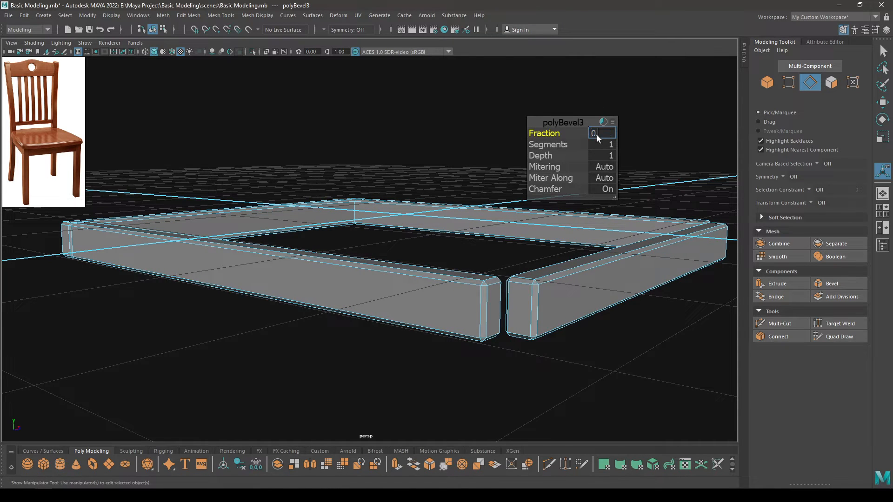
key("Return")
Set the apron rails' bevel to 2 segments and return to object mode.
left_click(607, 147)
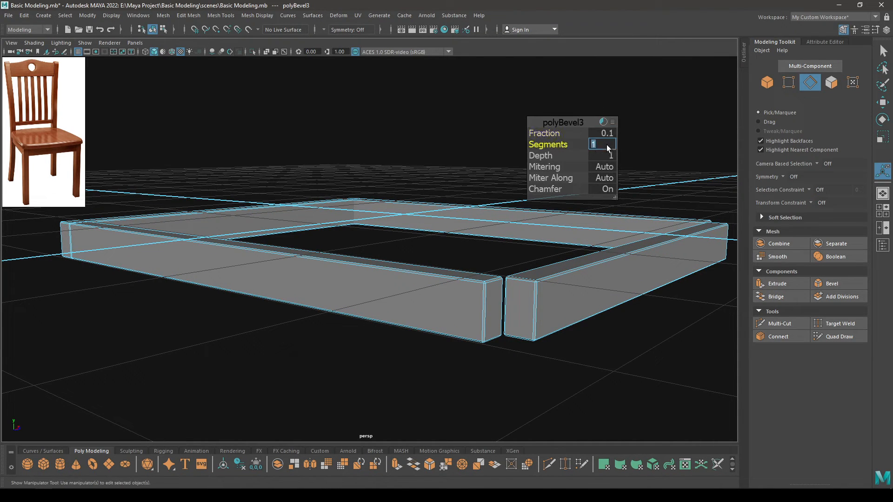
type("2")
key("Return")
left_click(574, 121)
key("w")
right_click(574, 121)
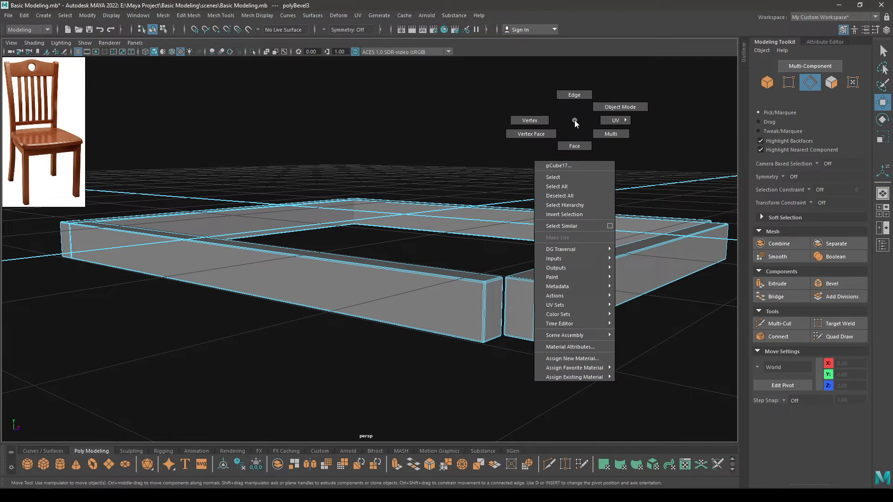
right_click_drag(574, 120, 624, 100)
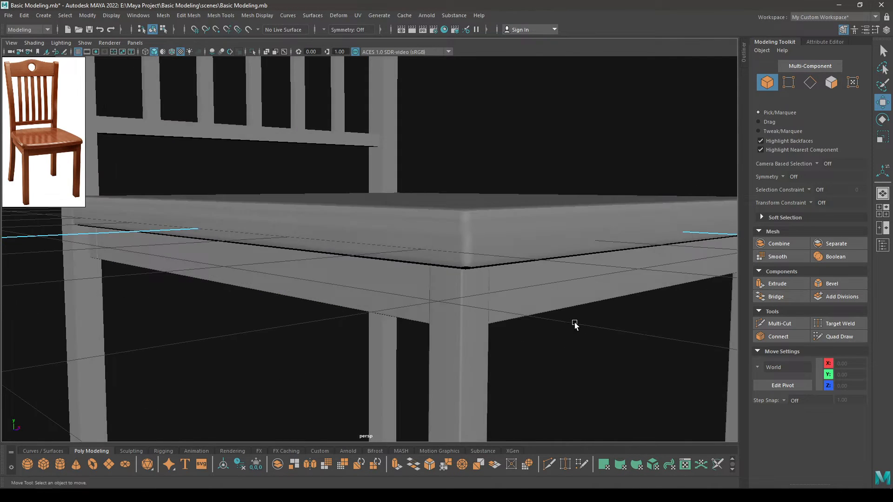
Isolate the backrest's top rail with the round hole.
left_click_drag(575, 325, 542, 247, "alt")
scroll(542, 247, "down", 5)
left_click_drag(482, 205, 391, 225, "alt")
scroll(431, 205, "down", 1)
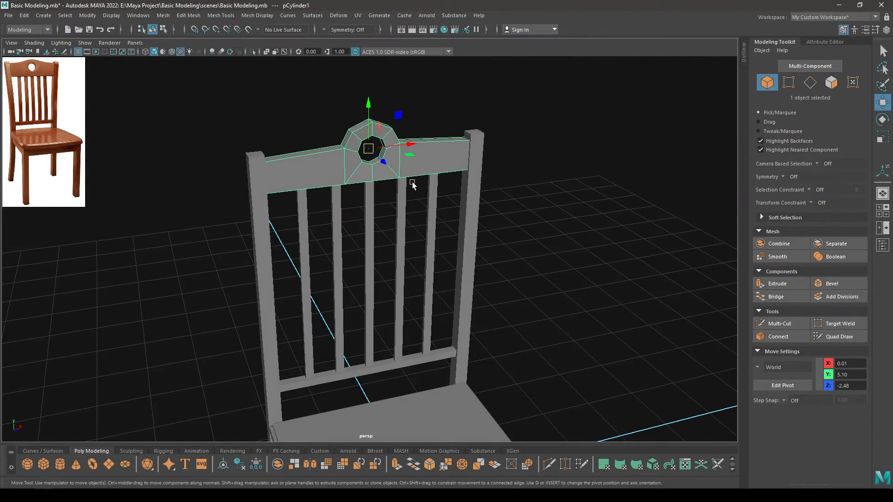
key("alt+h")
scroll(370, 179, "up", 5)
middle_click_drag(410, 219, 464, 353, "alt")
scroll(388, 203, "up", 1)
Select the top rail's outer boundary edges, its end edges and the edges around the round hole.
right_click_drag(372, 184, 360, 156)
double_click(383, 153)
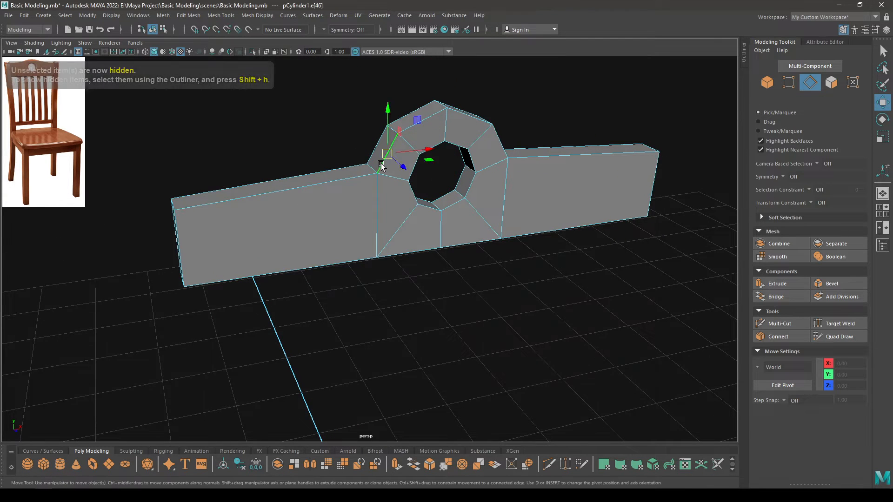
double_click(353, 174, "shift")
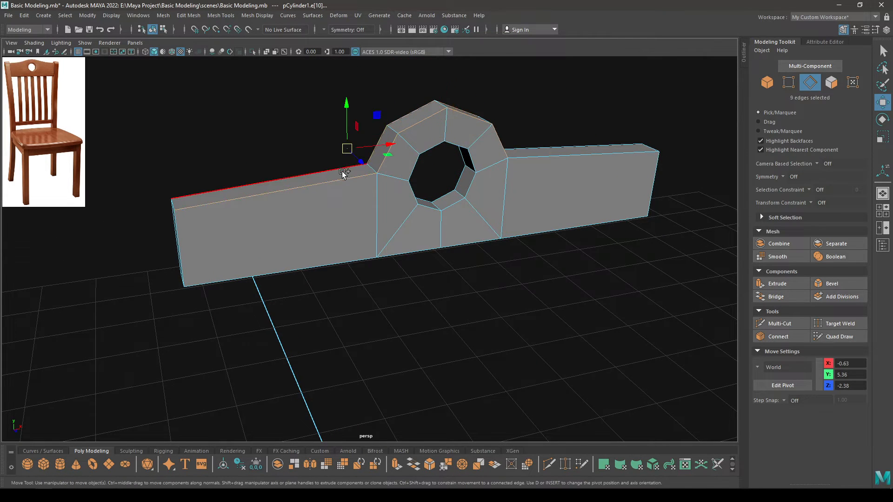
double_click(629, 159, "shift")
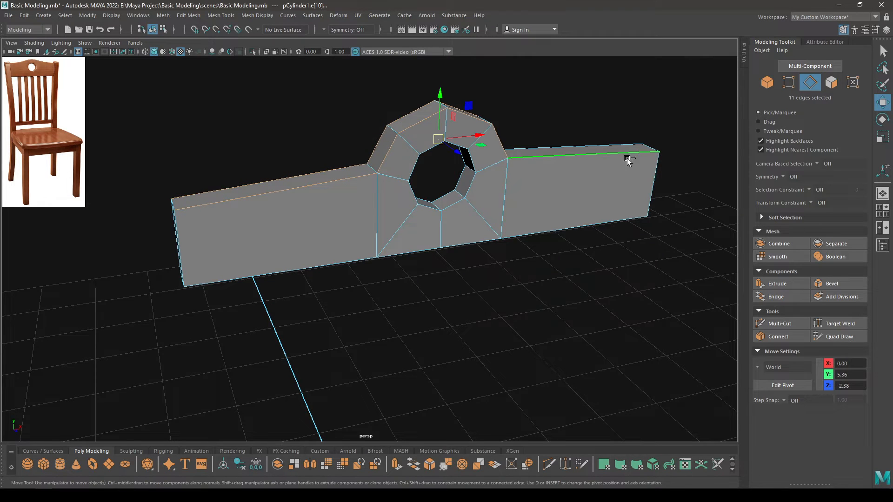
left_click_drag(632, 116, 632, 118, "shift")
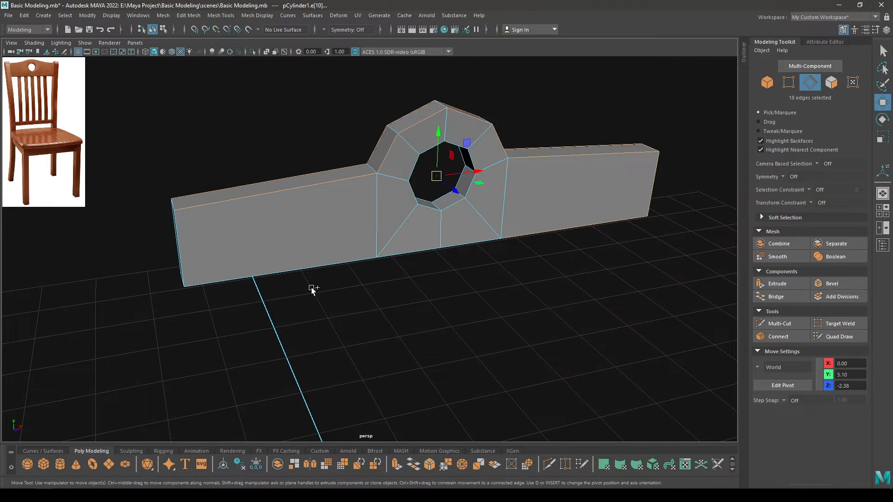
left_click_drag(214, 281, 130, 177, "shift")
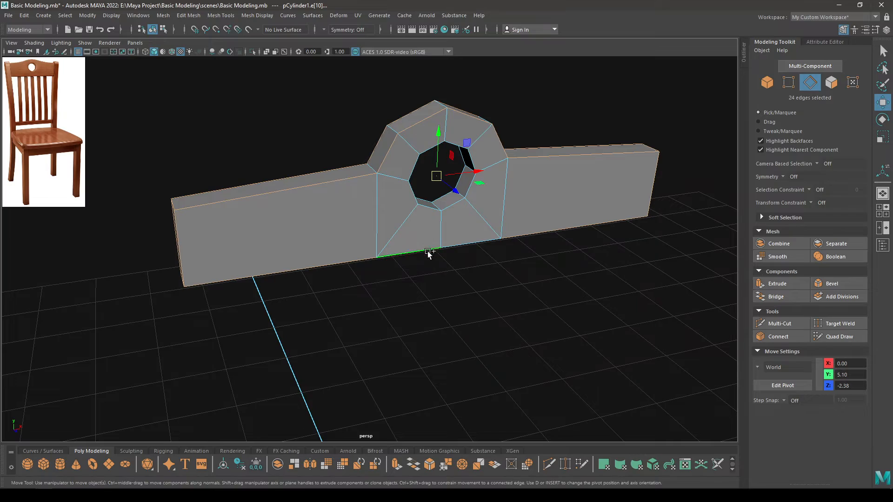
double_click(448, 199, "shift")
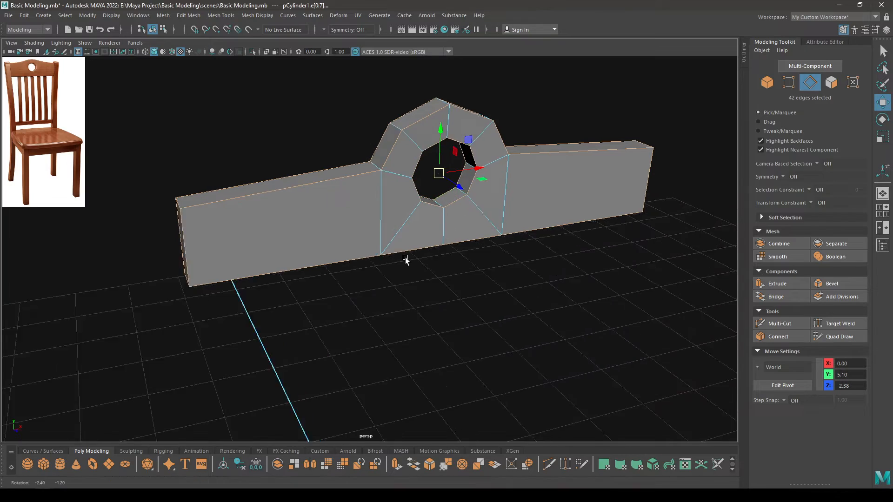
Add the cross edges and vertical edges where the straight arms meet the rounded centre to the selection, on both faces of the top rail.
left_click_drag(448, 199, 360, 273, "alt")
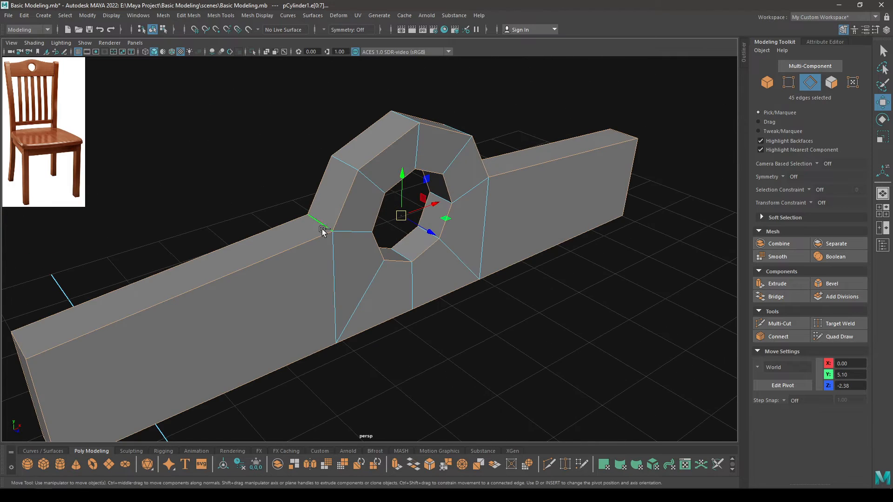
left_click(324, 231, "shift")
left_click_drag(324, 231, 337, 250, "alt")
left_click_drag(528, 254, 376, 239, "alt")
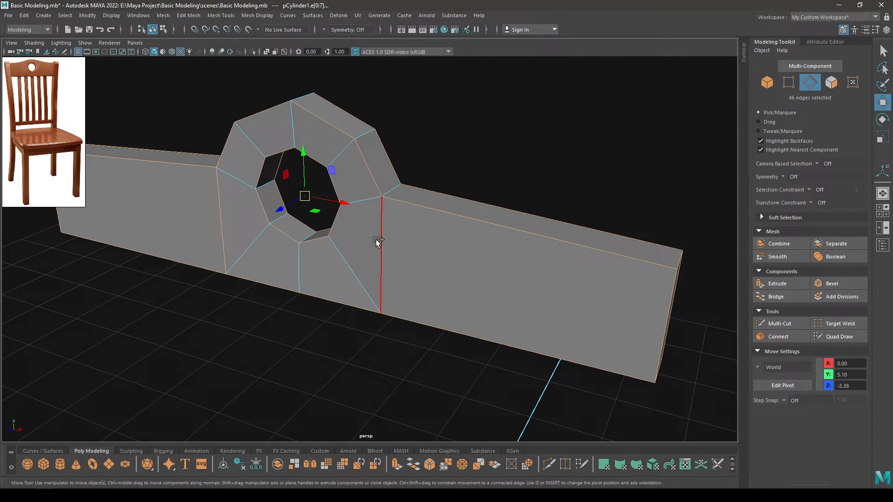
left_click(398, 190, "shift")
left_click_drag(399, 190, 498, 207, "alt")
left_click(458, 187, "shift")
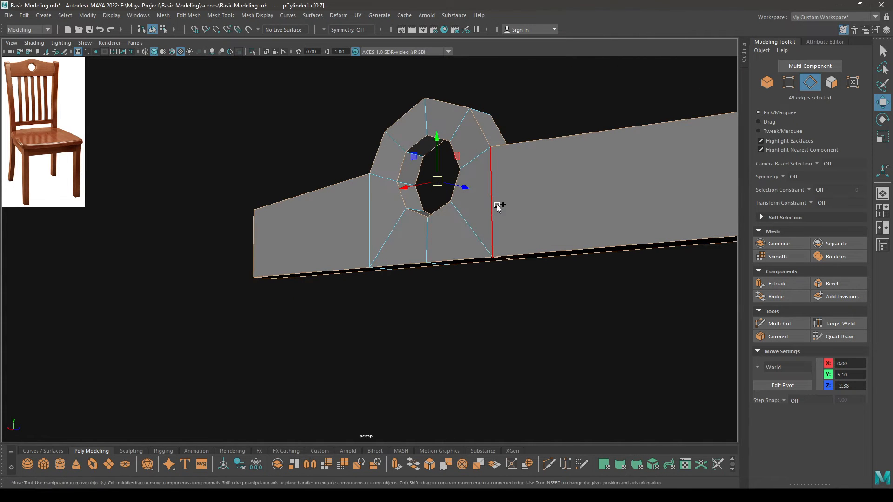
left_click(370, 216, "shift")
left_click_drag(370, 217, 383, 309, "alt")
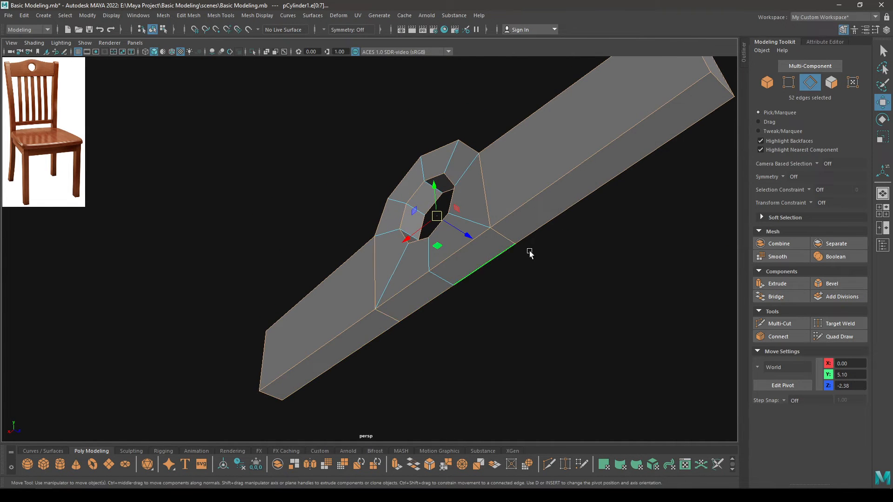
left_click_drag(530, 252, 399, 318, "alt")
scroll(393, 243, "up", 3)
left_click_drag(394, 243, 421, 279, "alt")
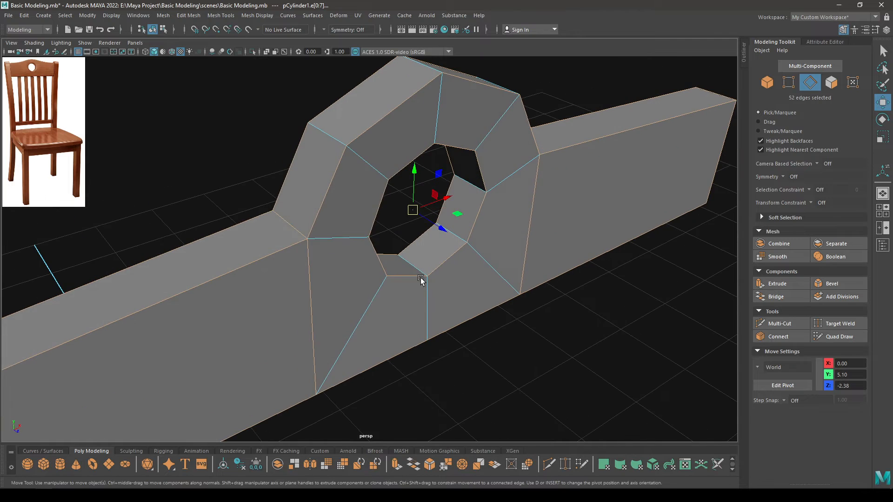
Bevel the top rail's selected edges with a fraction of 0.25 and 2 segments, and return to object mode.
right_click_drag(341, 228, 379, 226, "shift")
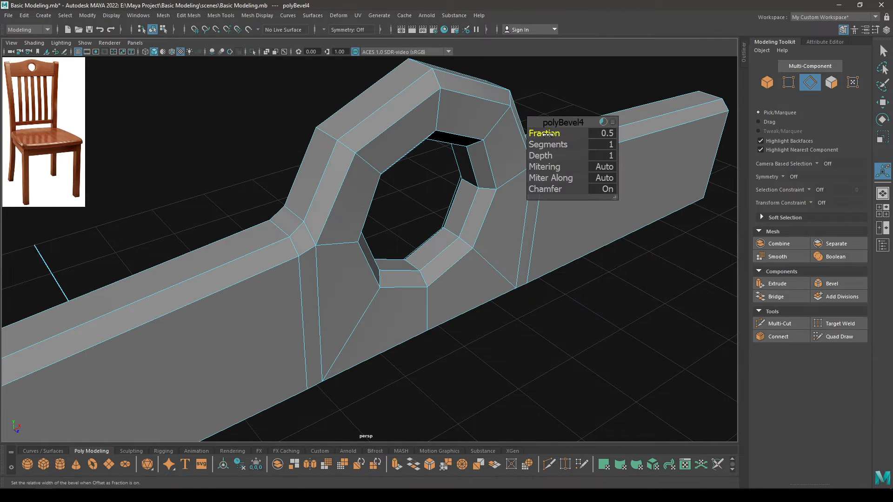
left_click_drag(548, 146, 535, 134)
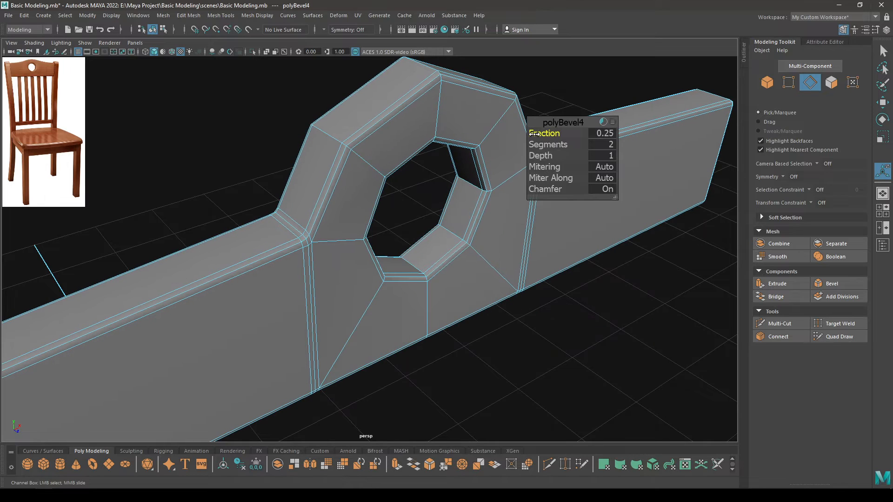
key("w")
left_click_drag(425, 189, 358, 241, "alt")
right_click_drag(301, 180, 379, 152)
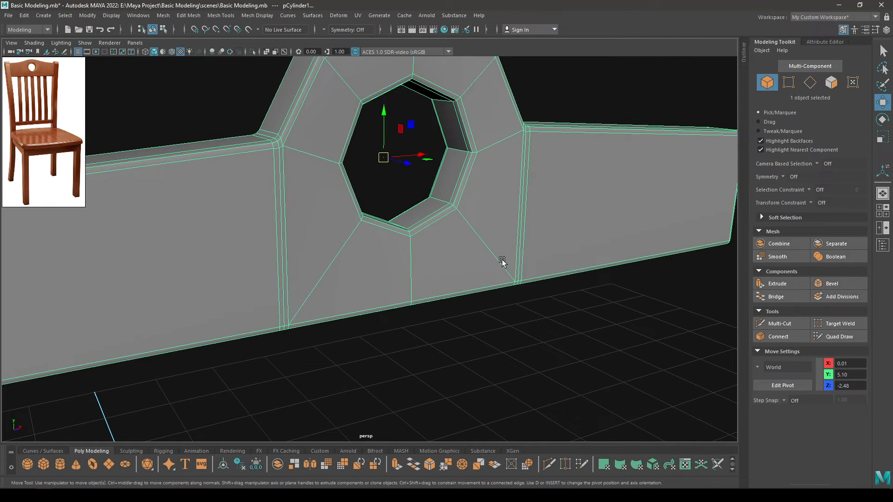
Preview the top rail smoothed, inspect it from several sides, and return it to the unsmoothed display.
key("3")
left_click(481, 335)
scroll(374, 197, "down", 4)
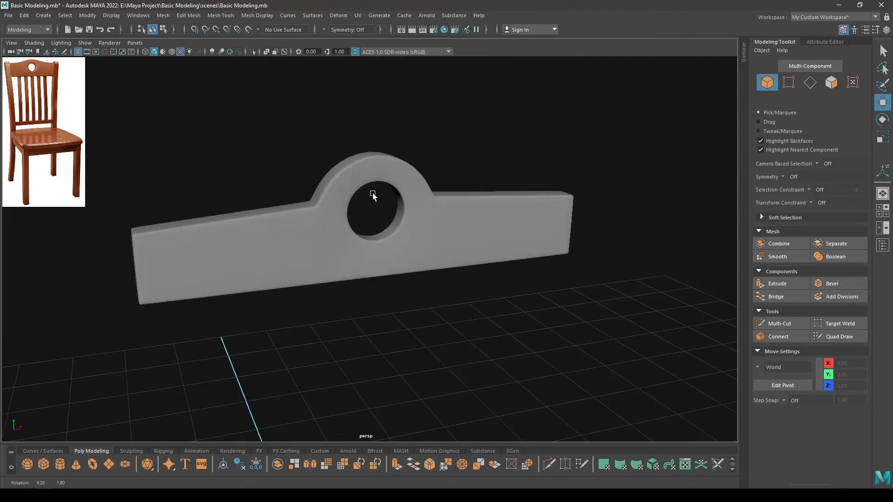
left_click_drag(374, 196, 365, 174, "alt")
left_click_drag(257, 211, 300, 225, "alt")
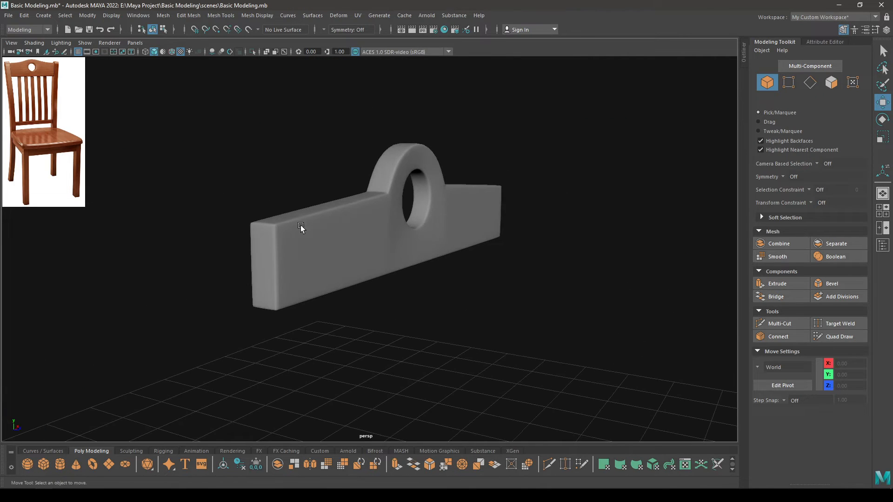
left_click(322, 264)
right_click_drag(324, 268, 331, 296, "alt")
key("2")
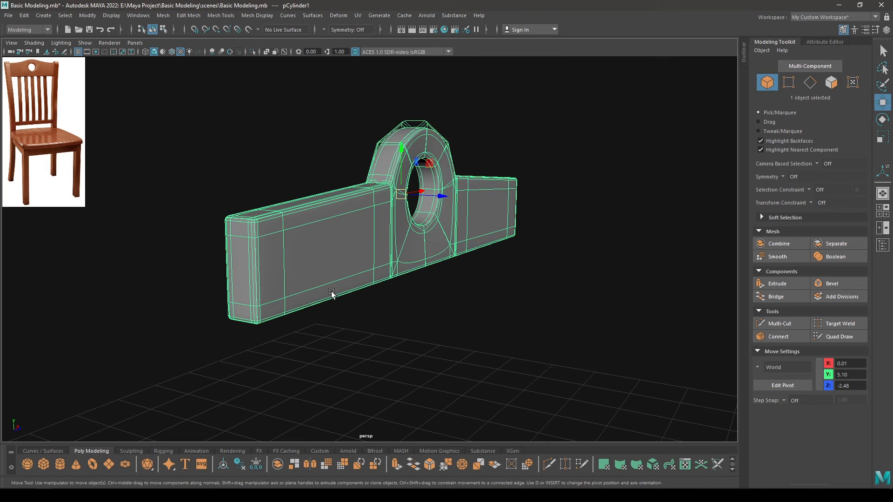
key("1")
left_click(344, 308)
left_click_drag(343, 308, 253, 321, "alt")
left_click(253, 320)
right_click_drag(253, 319, 263, 259, "alt")
left_click_drag(264, 259, 281, 336, "alt")
left_click(281, 337)
right_click_drag(281, 337, 285, 284, "alt")
left_click_drag(285, 284, 269, 256, "alt")
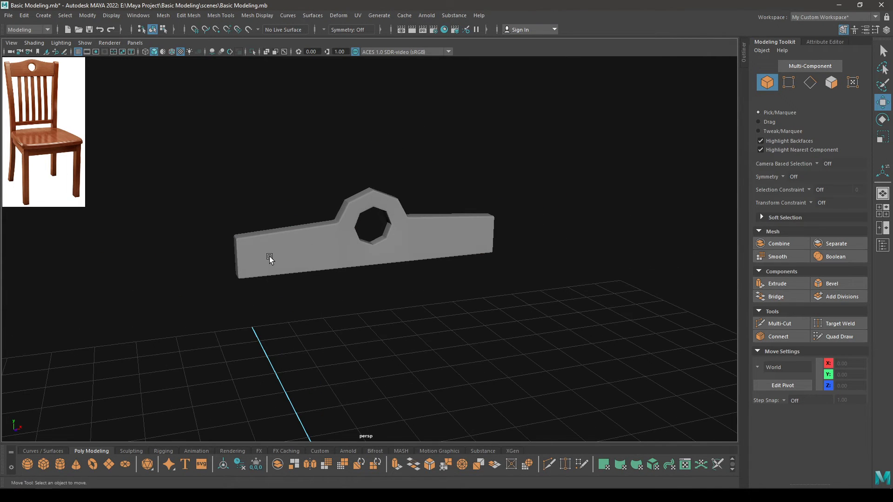
Show the rest of the chair again and hide the right rear leg post.
key("ctrl+shift+h")
left_click_drag(340, 288, 297, 273, "alt")
left_click(213, 273)
left_click_drag(213, 273, 305, 173, "alt")
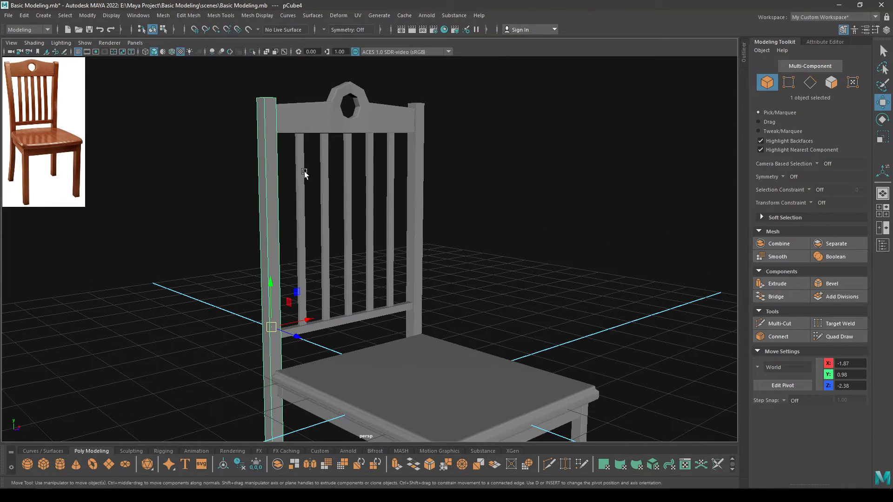
right_click_drag(110, 152, 333, 250, "alt")
left_click_drag(333, 250, 309, 304, "alt")
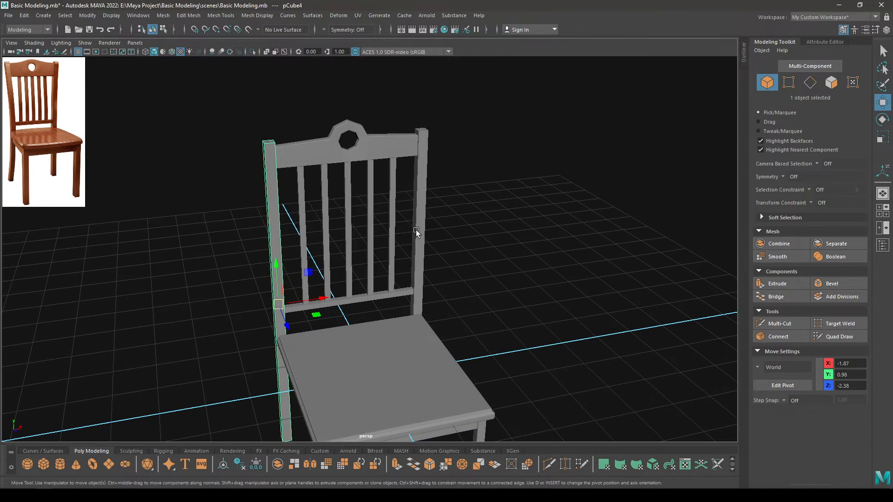
left_click(418, 225)
key("ctrl+h")
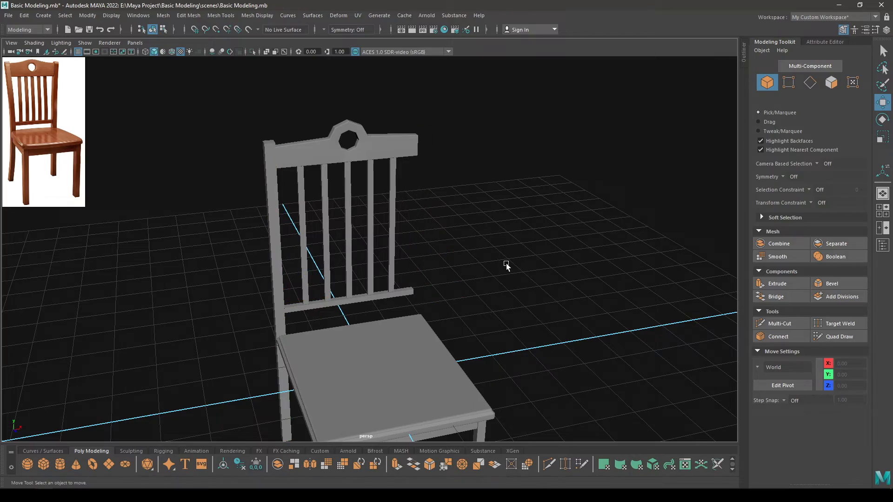
Add a nonlinear Bend deformer to the left rear leg post.
left_click(275, 263)
left_click_drag(270, 277, 293, 317, "alt")
right_click_drag(293, 318, 317, 278, "alt")
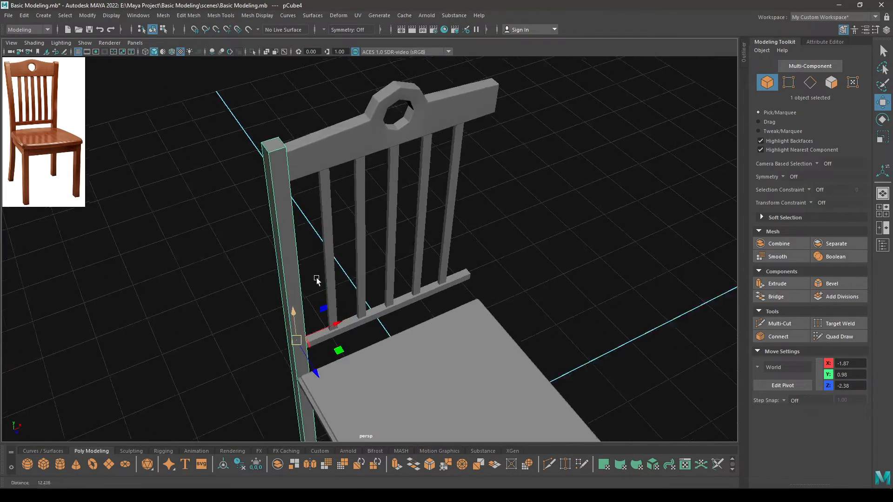
left_click_drag(317, 278, 391, 312, "alt")
right_click_drag(391, 311, 335, 291, "alt")
left_click_drag(335, 291, 331, 290, "alt")
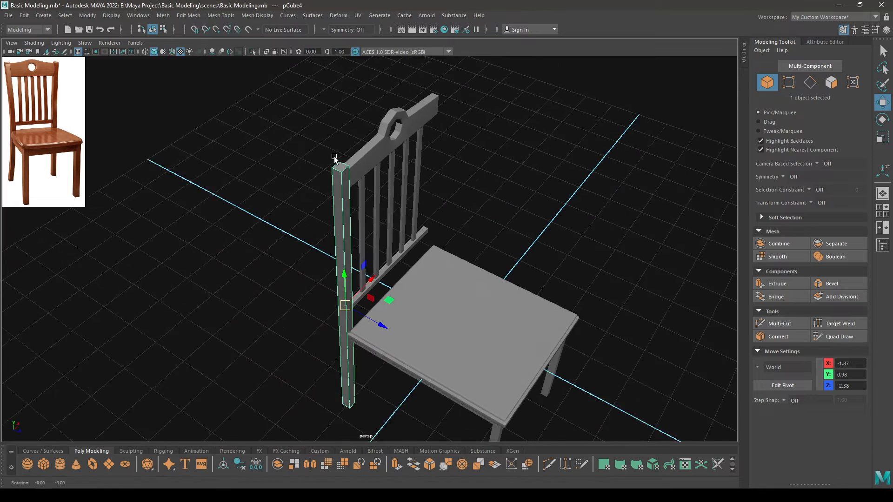
left_click_drag(334, 158, 339, 164, "alt")
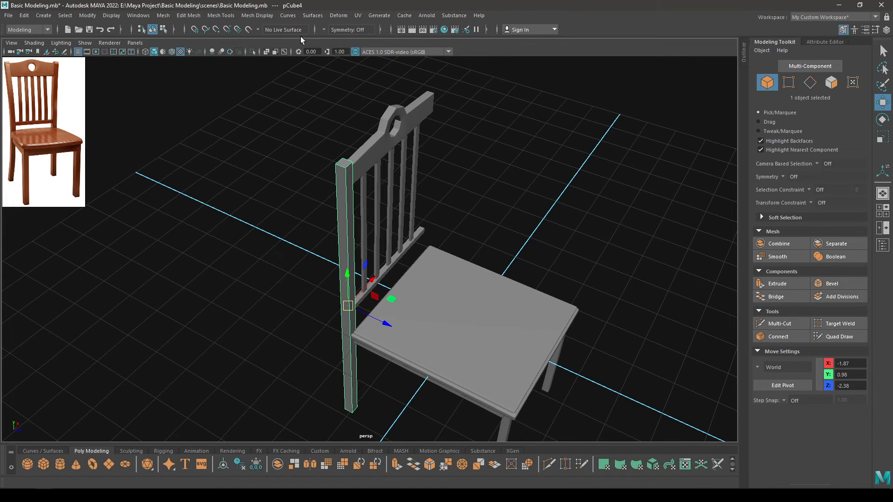
left_click(341, 13)
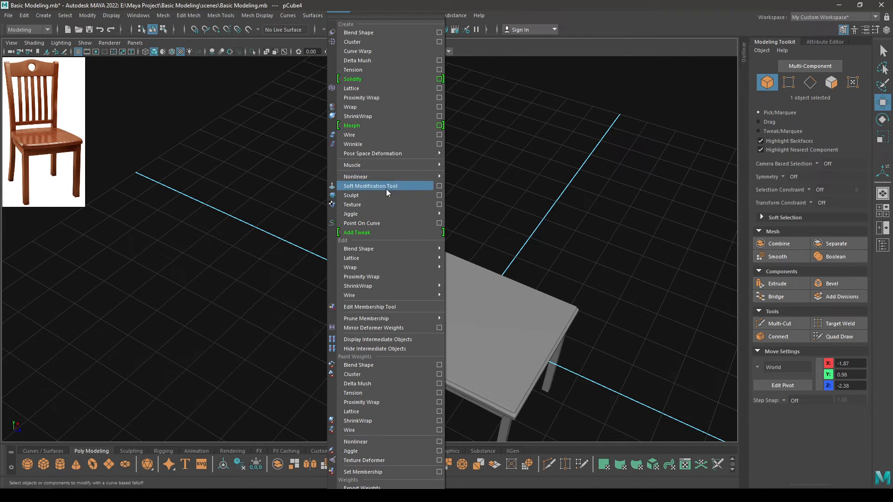
mouse_move(391, 177)
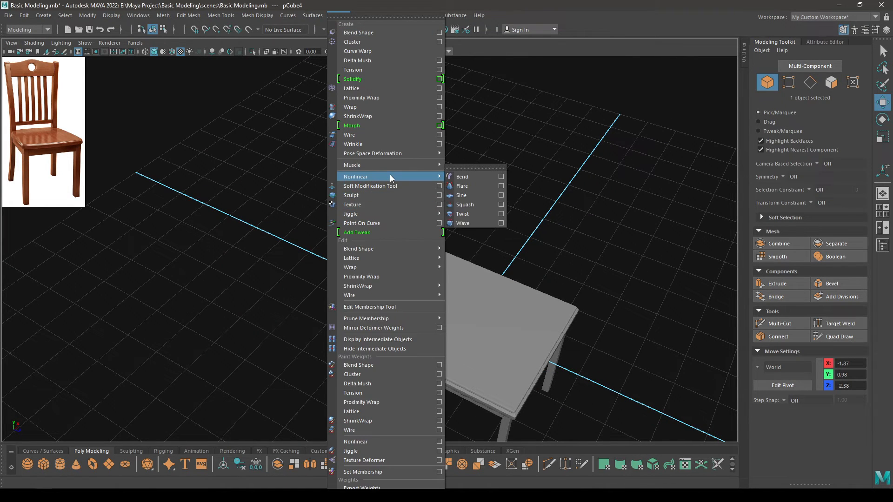
left_click(467, 177)
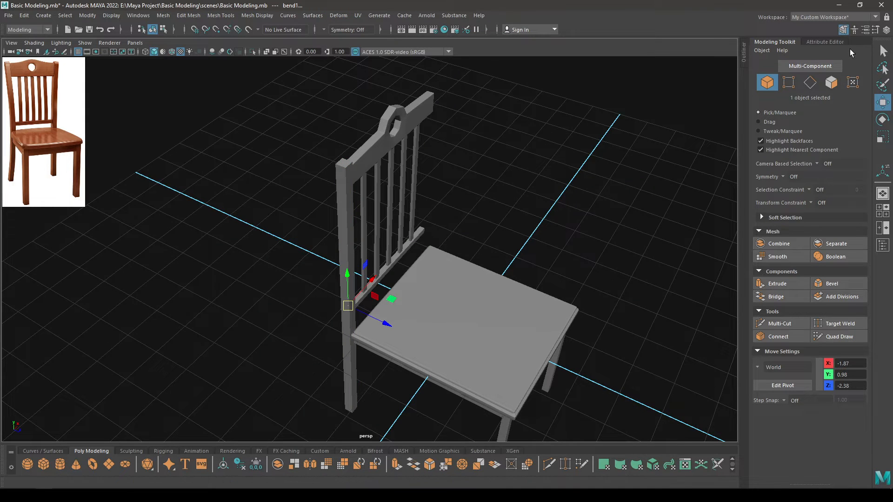
Try a bend curvature of about 17.5 with the bend handle rotated on the left rear leg, and undo the bend.
left_click(833, 42)
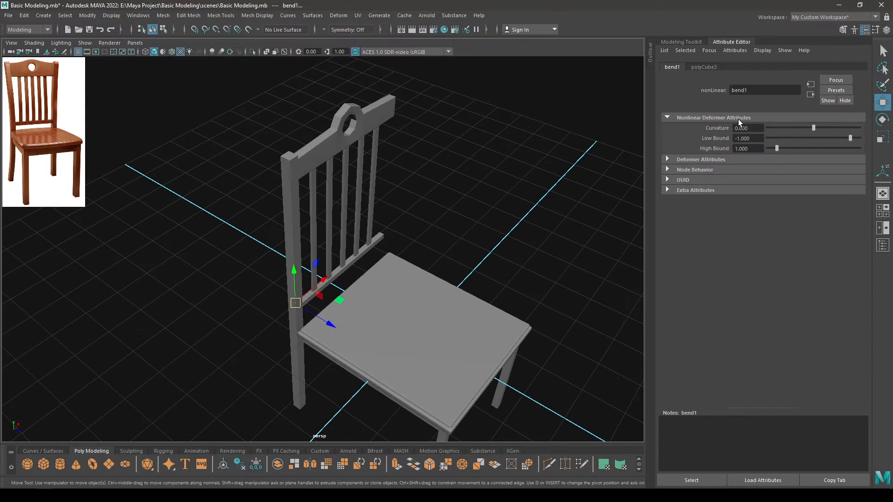
left_click_drag(814, 130, 819, 130)
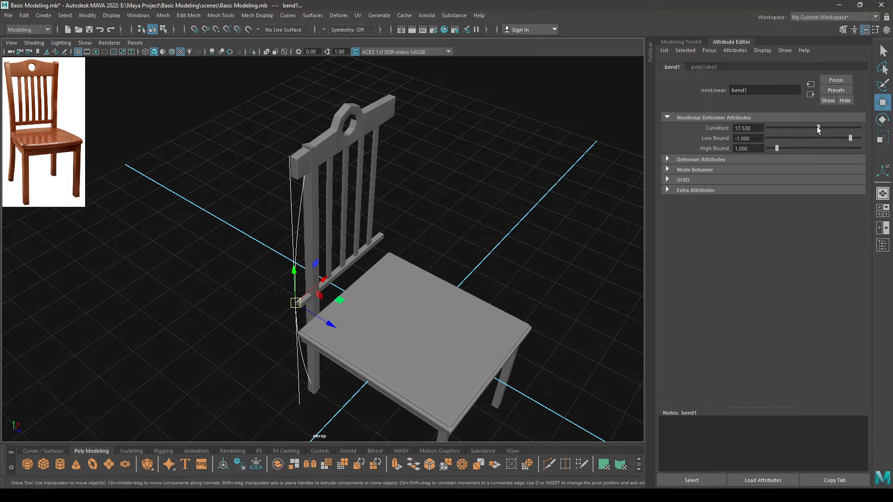
left_click_drag(370, 259, 324, 224, "alt")
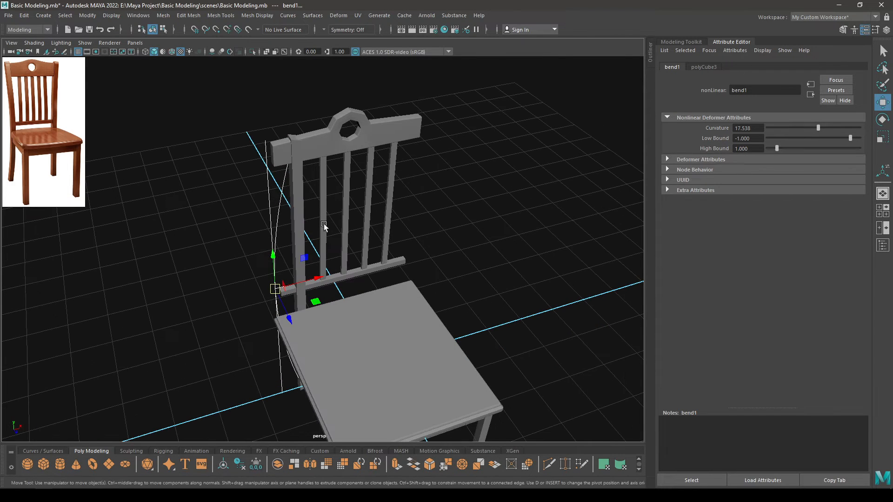
left_click(278, 223)
key("e")
left_click_drag(275, 316, 296, 279)
key("w")
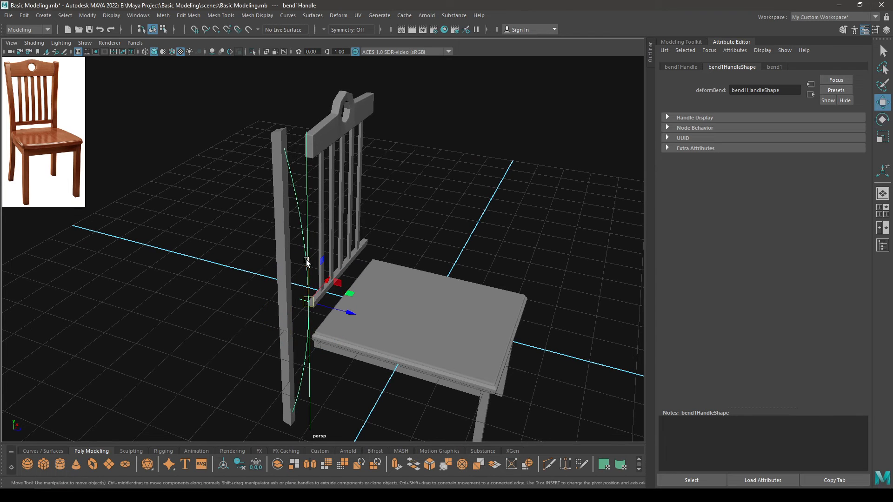
left_click(296, 251)
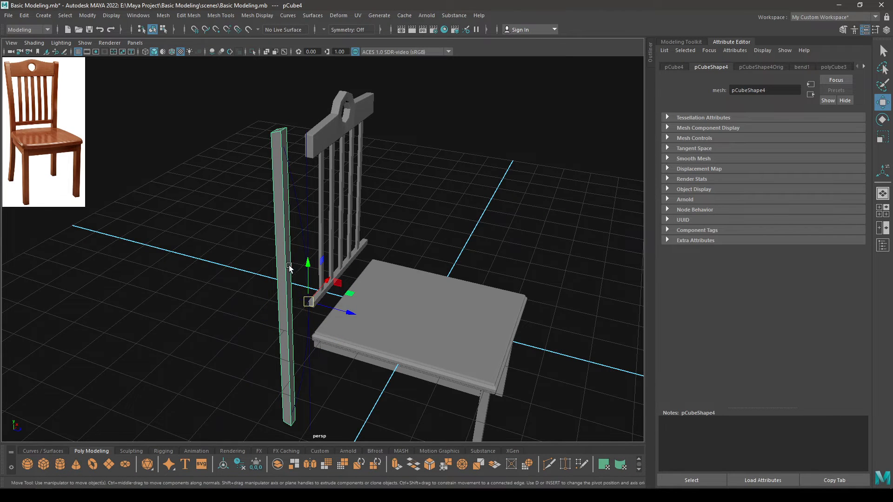
left_click_drag(289, 267, 286, 146, "alt")
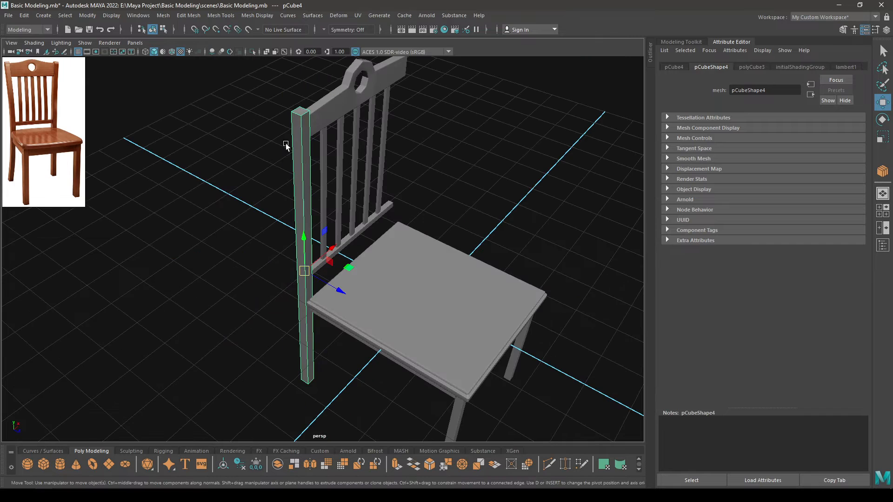
Delete the construction history of the left rear leg post.
left_click(24, 16)
mouse_move(52, 126)
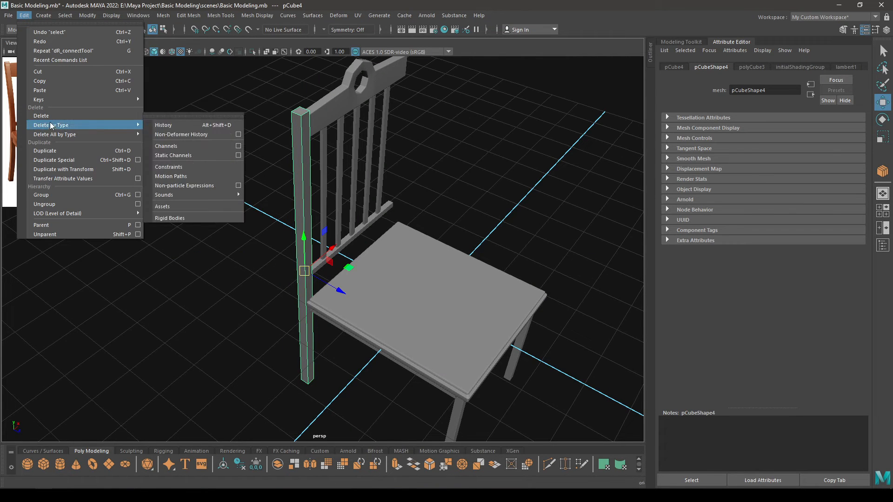
left_click(206, 128)
Divide the left rear leg along its height using the Connect tool with 8 segments.
mouse_move(233, 184)
left_mouse_down("alt")
mouse_move(178, 163)
mouse_move(219, 174)
left_mouse_up("alt")
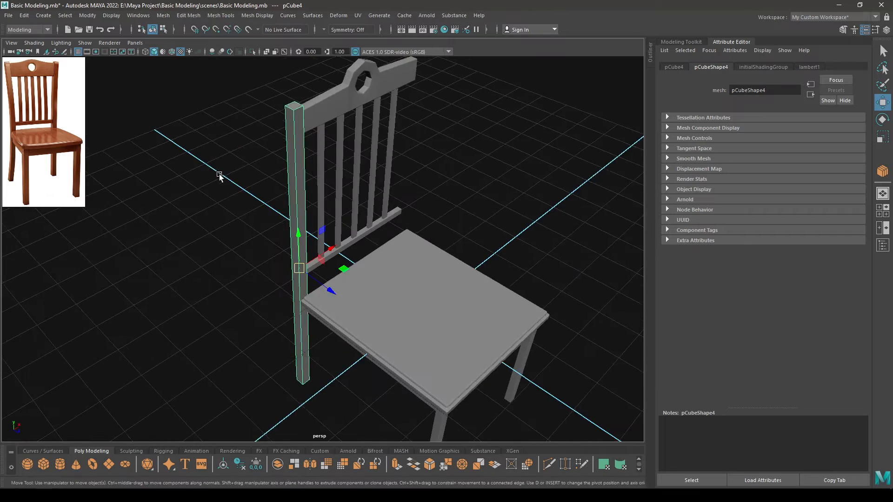
right_click_drag(219, 175, 255, 223, "alt")
middle_click_drag(302, 186, 334, 250, "alt")
left_click(274, 236)
left_click(321, 231)
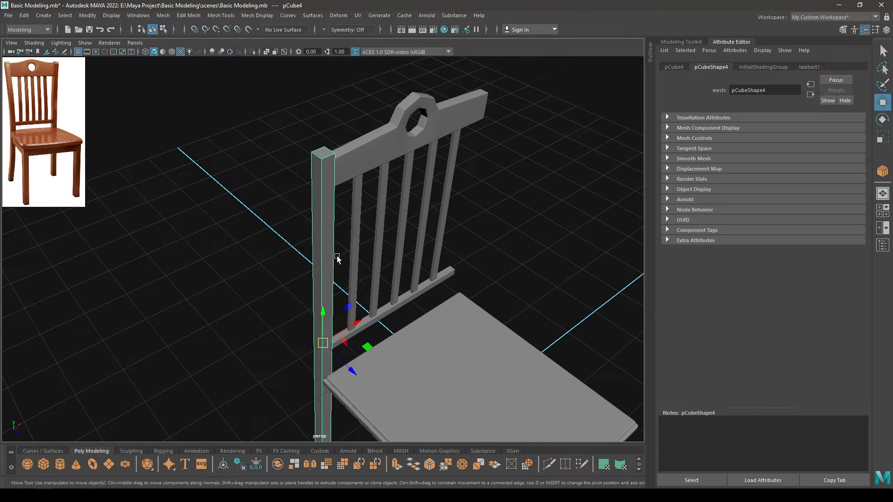
left_click_drag(335, 254, 342, 249, "alt")
right_click(333, 238, "shift")
right_click_drag(333, 238, 317, 465, "shift")
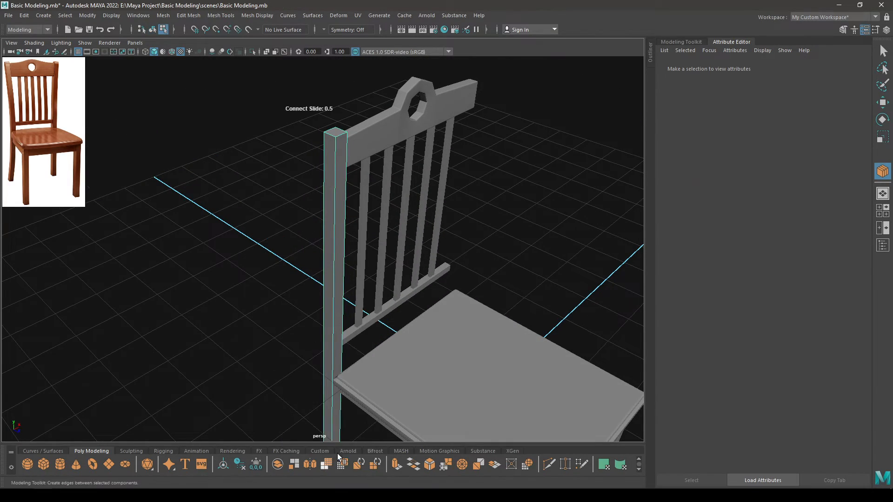
middle_click_drag(333, 280, 328, 208, "alt")
left_click(328, 205)
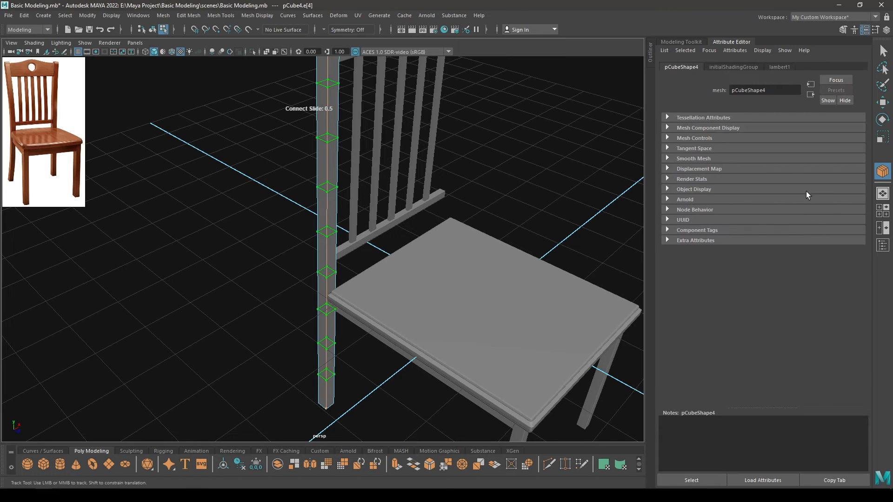
left_click(882, 172)
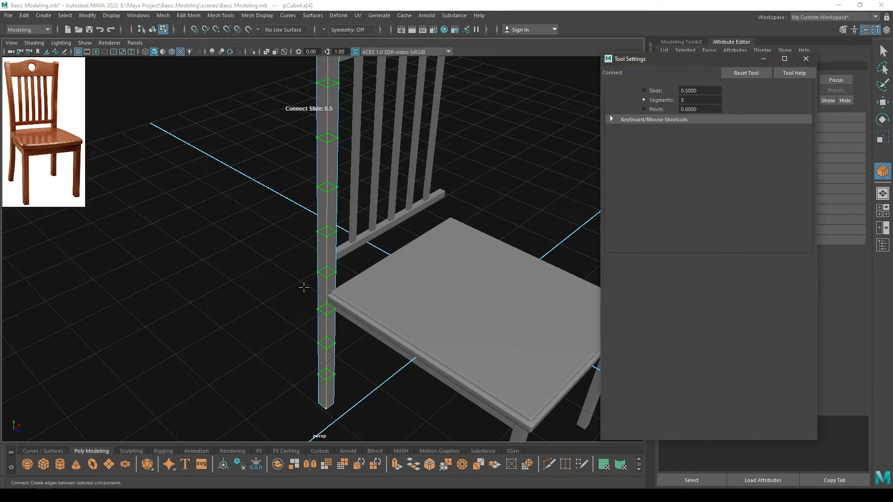
left_click_drag(303, 285, 332, 305, "alt")
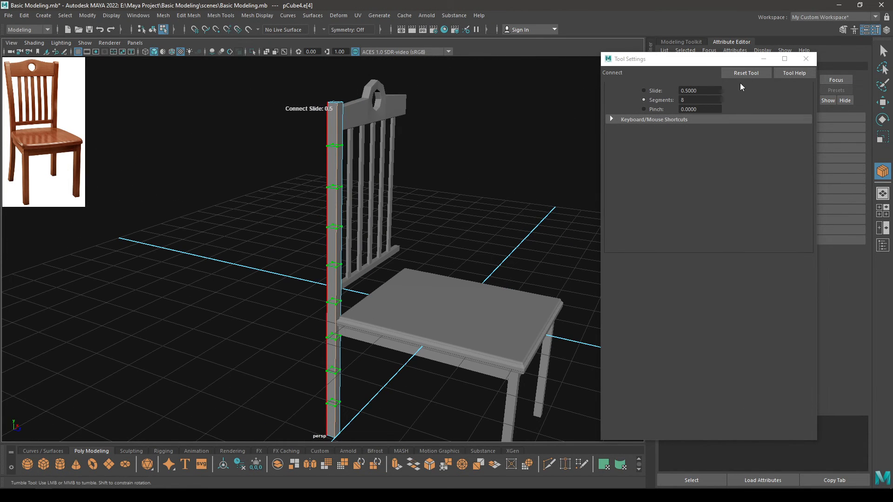
left_click(806, 59)
key("w")
Add a nonlinear Bend deformer to the subdivided left rear leg and set its curvature to about 15.7.
left_click_drag(396, 198, 338, 221, "alt")
right_click_drag(300, 162, 328, 146)
left_click(339, 15)
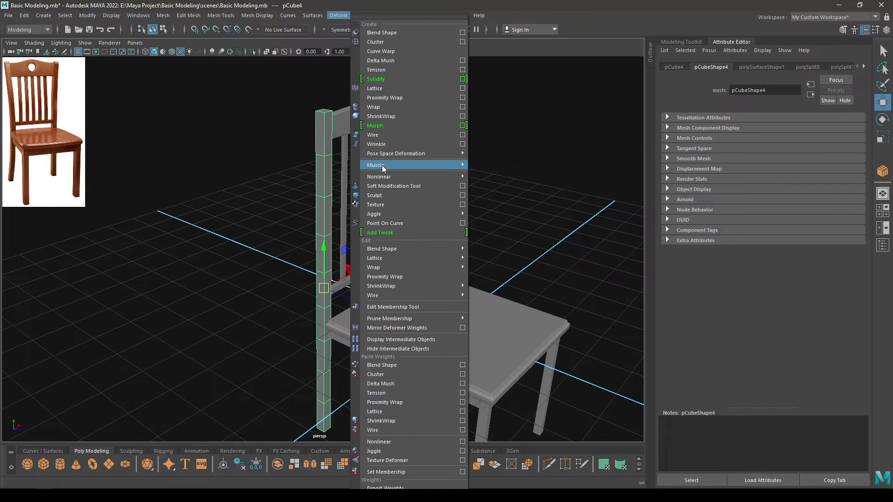
mouse_move(424, 175)
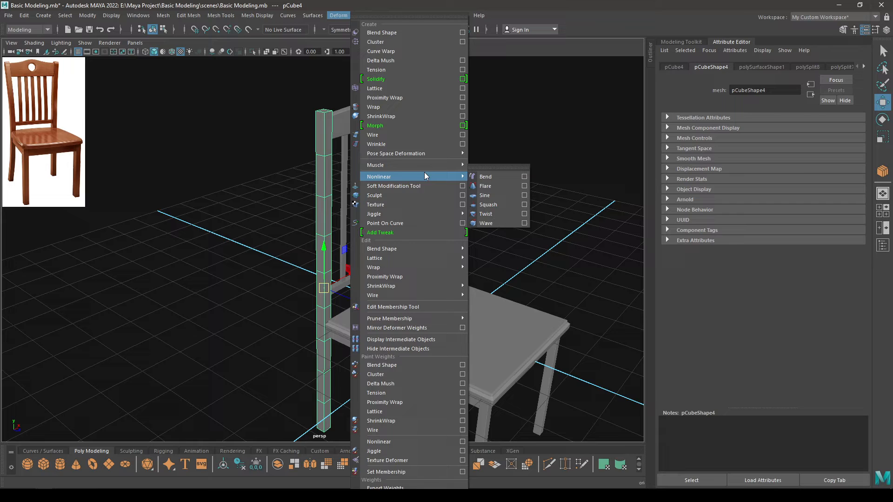
left_click(502, 173)
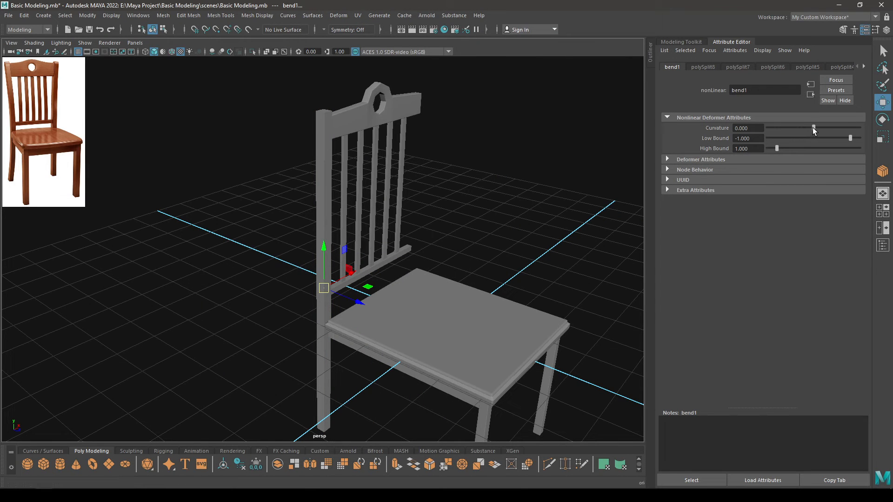
left_click_drag(815, 130, 818, 128)
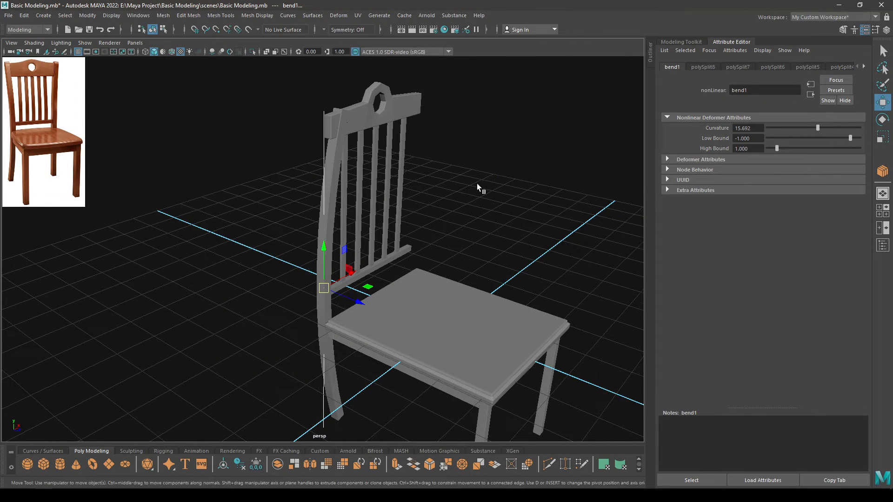
Rotate the bend handle around the vertical axis so both ends of the left rear leg curve outward and backward.
left_click_drag(476, 184, 448, 188, "alt")
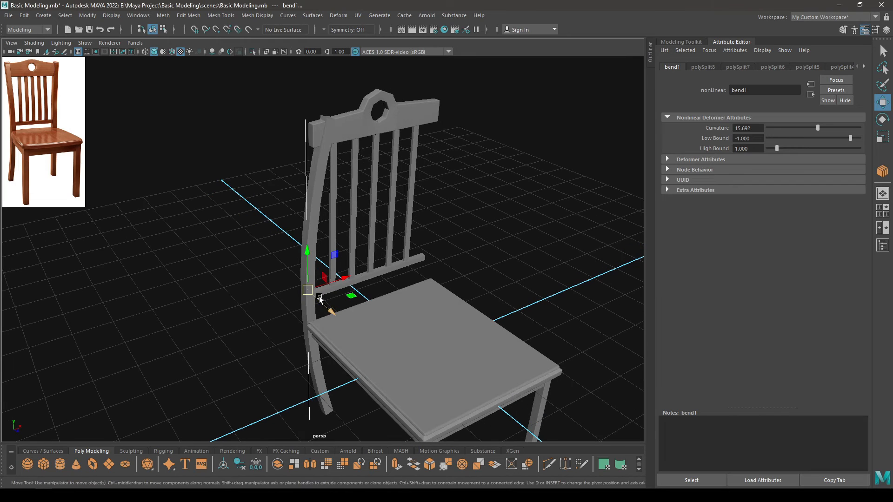
left_click(302, 178)
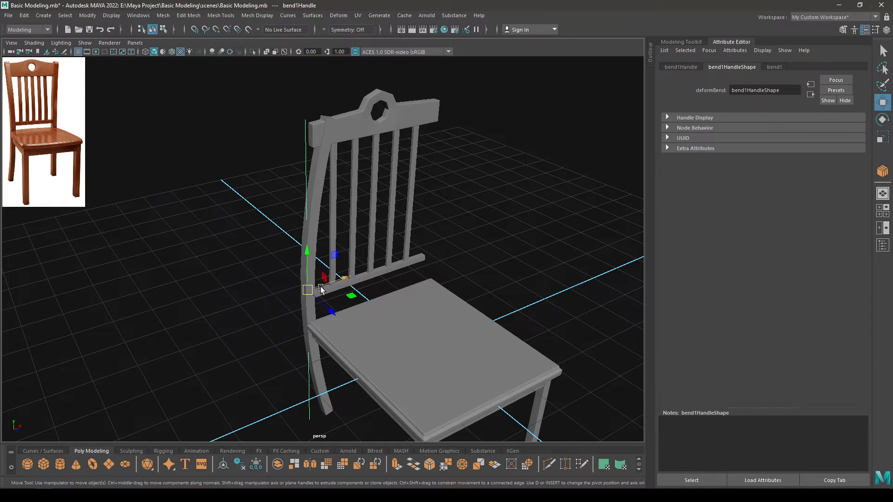
key("e")
left_click_drag(307, 315, 400, 238)
key("space")
right_click_drag(401, 238, 398, 212, "alt")
middle_click_drag(397, 212, 401, 228, "alt")
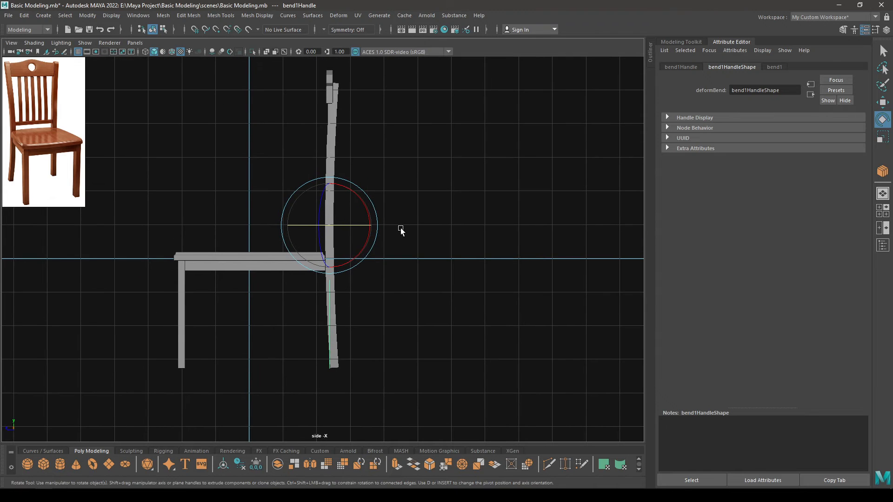
Refine the bend handle's rotation in the top view to adjust the leg's diagonal bend direction at the seat corner.
key("space")
left_click_drag(400, 228, 364, 230)
right_click_drag(357, 247, 346, 231, "alt")
middle_click_drag(345, 233, 403, 226, "alt")
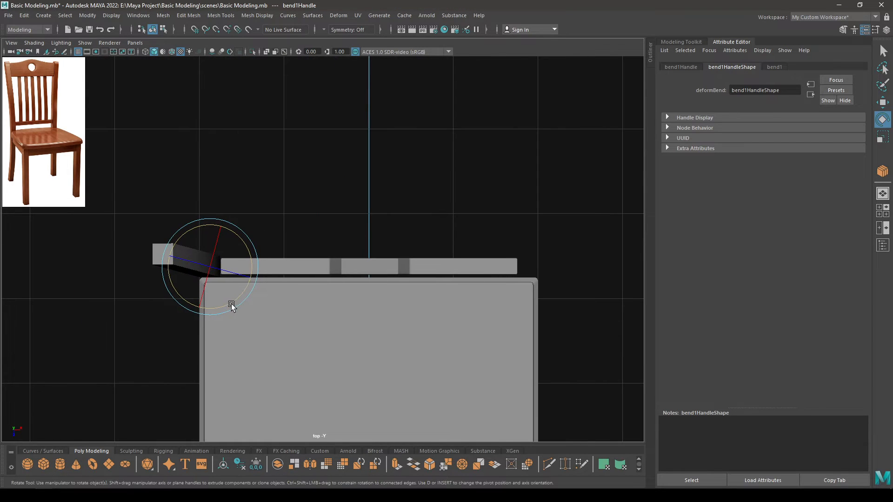
left_click_drag(240, 303, 266, 254)
key("space")
right_click_drag(266, 253, 295, 293, "alt")
left_click_drag(295, 293, 308, 321, "alt")
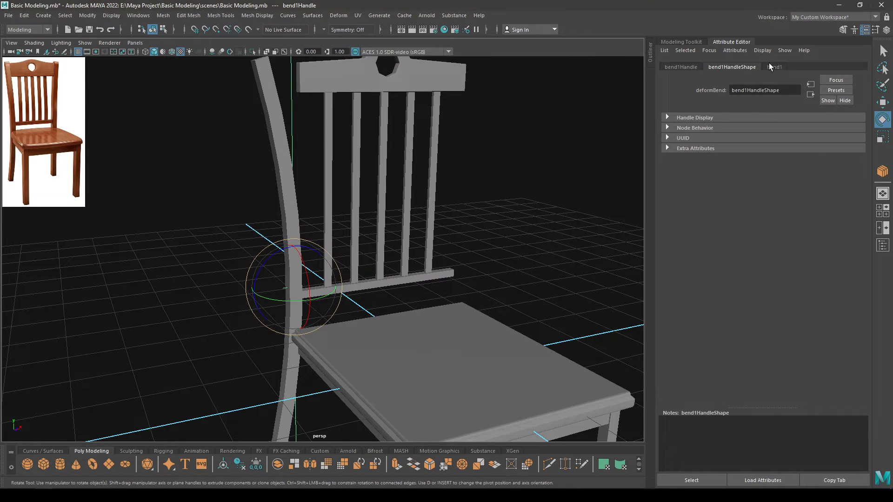
Set the bend deformer's curvature to 10.
left_click(774, 67)
left_click(756, 127)
type("1")
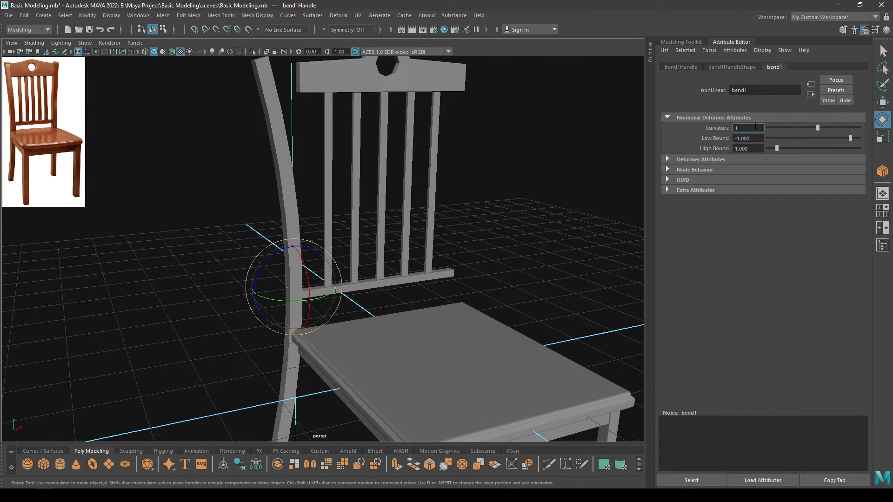
type("0")
key("Return")
Delete the construction history of the bent left rear leg to bake in its curve.
left_click_drag(430, 223, 292, 214, "alt")
key("w")
left_click(291, 214)
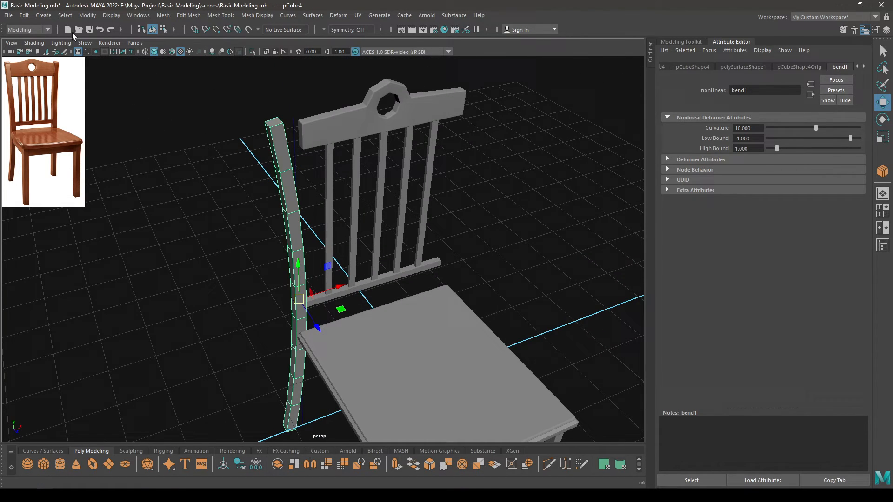
left_click(25, 16)
mouse_move(70, 120)
left_click(188, 126)
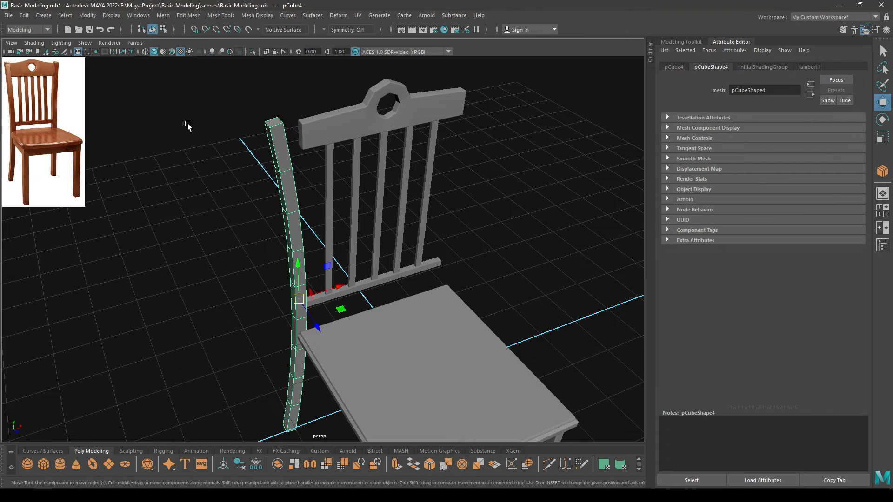
Move the bent leg along the depth axis to line it up with the seat's rear corner.
left_click_drag(367, 254, 351, 293, "alt")
key("space")
scroll(305, 277, "up", 6)
key("space")
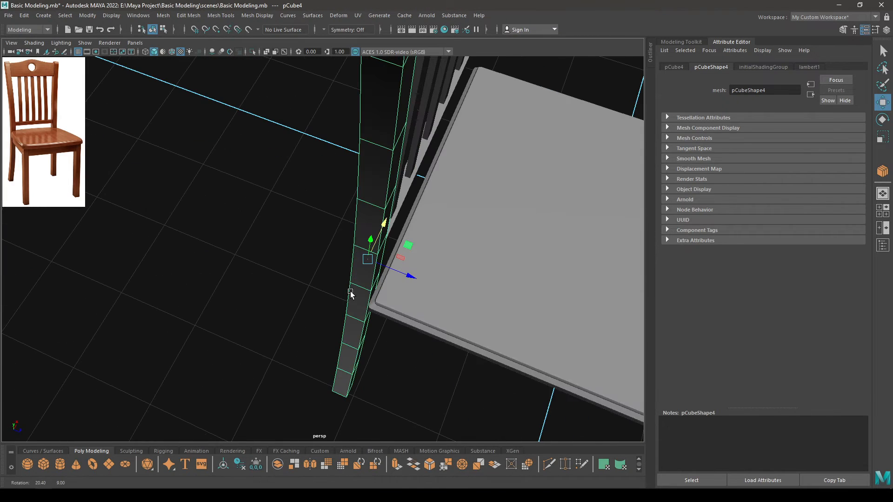
left_click_drag(410, 277, 409, 276)
left_click(319, 307)
Move the bent leg sideways to meet the end of the lower backrest rail.
left_click_drag(318, 307, 260, 273, "alt")
left_click(330, 283)
left_click_drag(329, 288, 358, 293, "alt")
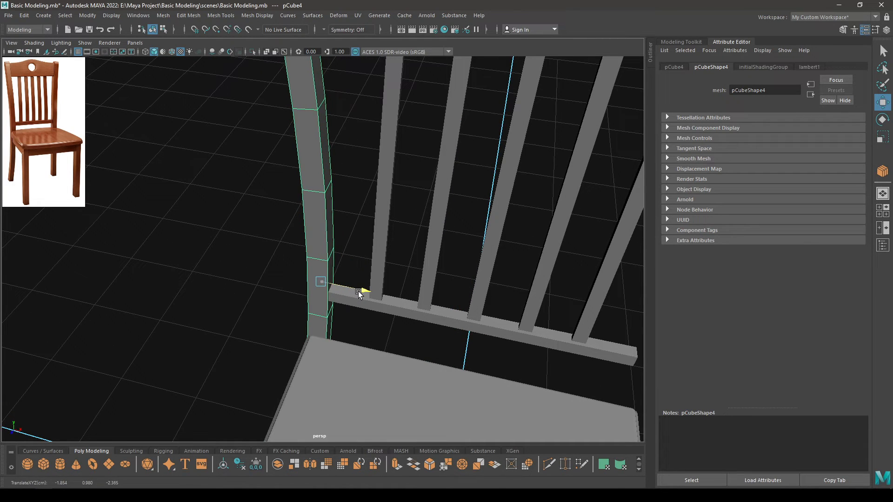
left_click(234, 309)
left_click_drag(234, 309, 369, 301, "alt")
left_click(317, 265)
Flatten the foot of the bent leg by scaling its bottom vertices vertically until they are level.
key("space")
middle_click_drag(372, 297, 357, 104, "alt")
scroll(355, 318, "up", 6)
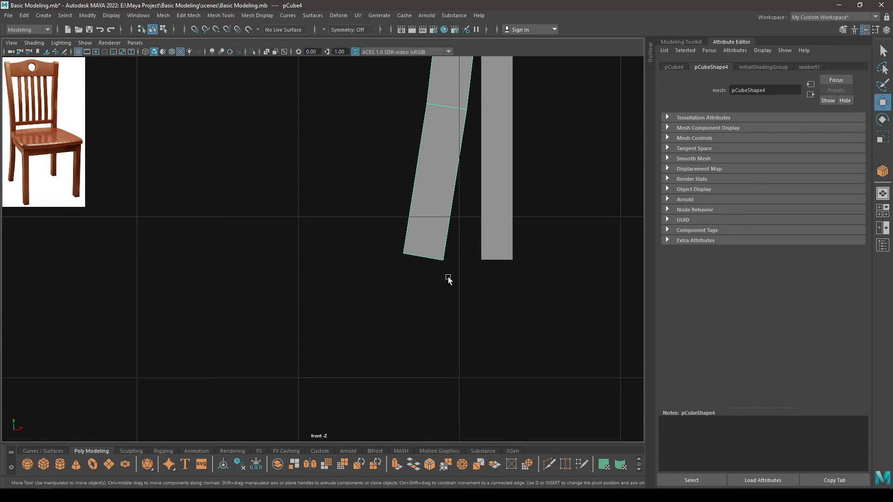
right_click_drag(428, 237, 387, 239)
left_click_drag(381, 219, 451, 285)
key("r")
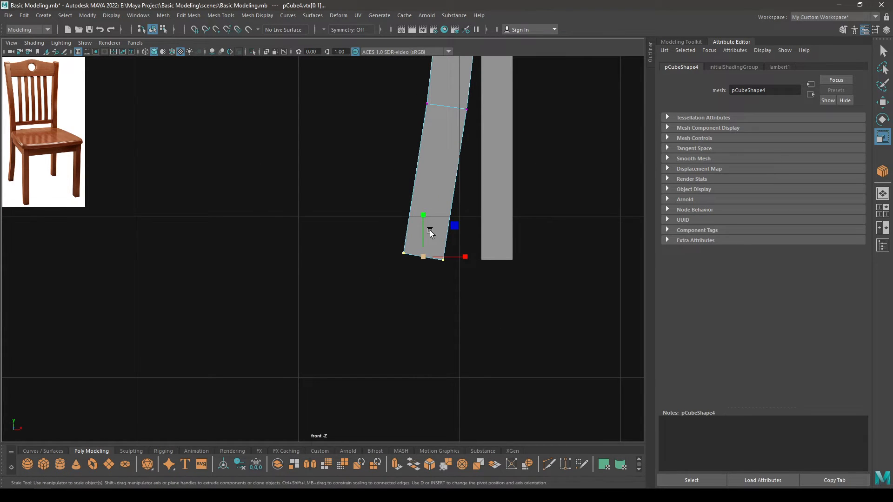
left_click_drag(424, 216, 446, 278)
key("w")
Nudge the bent leg's bottom vertices sideways in the front view and return to object selection.
scroll(460, 265, "down", 5)
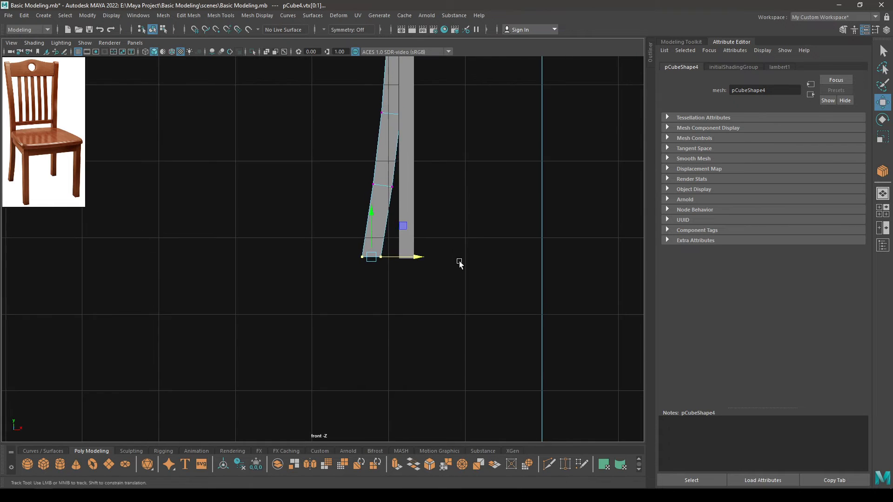
middle_click_drag(453, 254, 461, 356, "alt")
left_click_drag(419, 358, 419, 359)
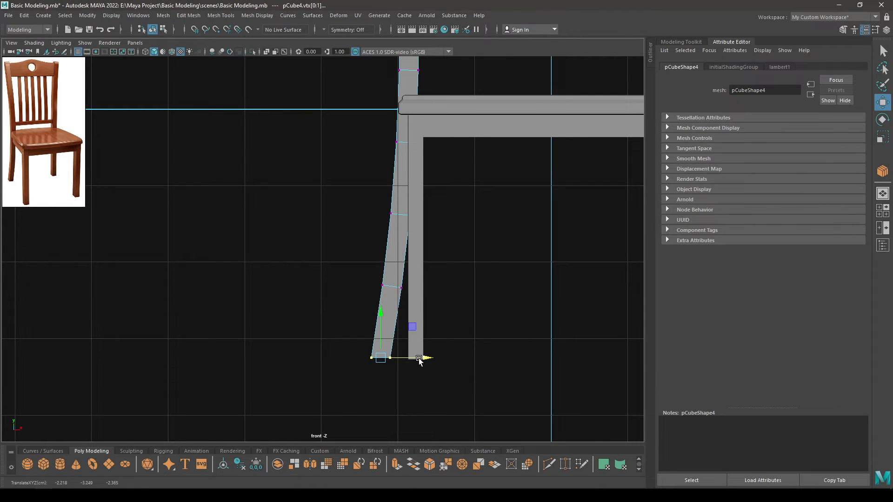
key("space")
left_click_drag(367, 289, 331, 217)
right_click_drag(331, 217, 373, 181)
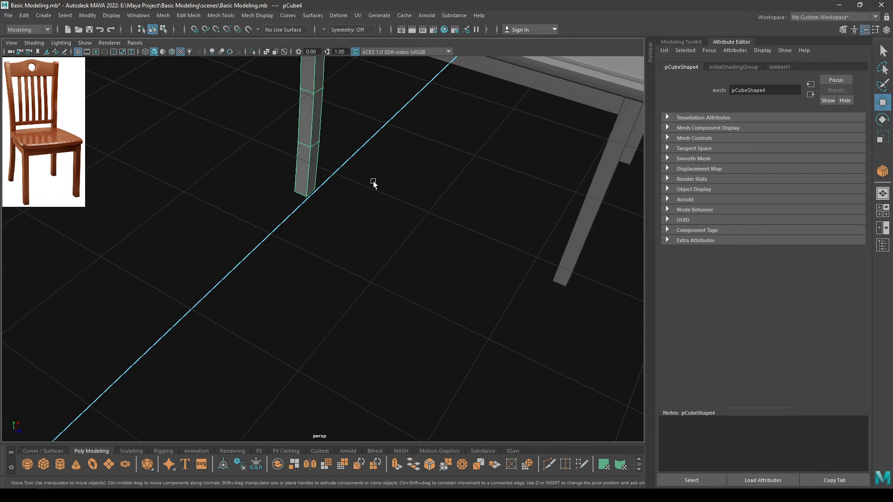
Round the top of the bent leg by bevelling two opposite top edges with 2 segments and a fraction of 0.83.
scroll(374, 180, "down", 5)
middle_click_drag(373, 180, 411, 379, "alt")
left_click_drag(410, 379, 349, 351, "alt")
scroll(355, 381, "up", 4)
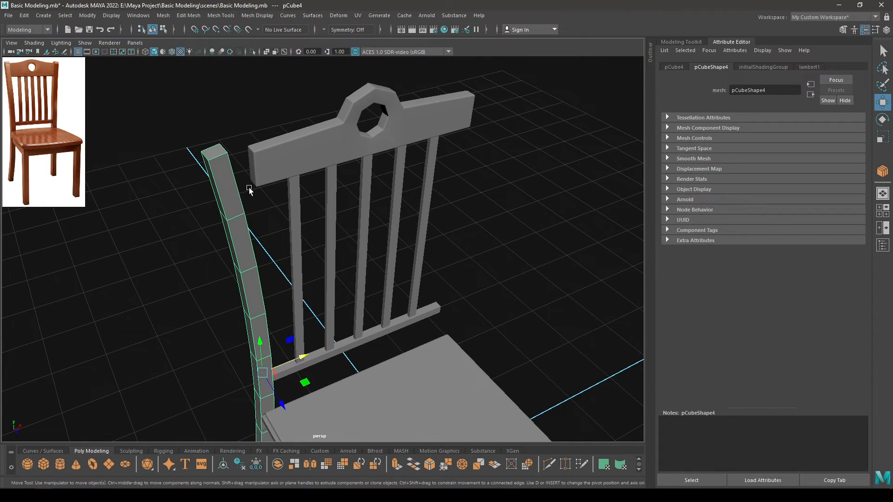
middle_click_drag(242, 183, 294, 212, "alt")
right_click_drag(265, 179, 264, 156)
left_click_drag(264, 157, 339, 191, "alt")
left_click(408, 214)
left_click(391, 208, "shift")
right_click(319, 162, "shift")
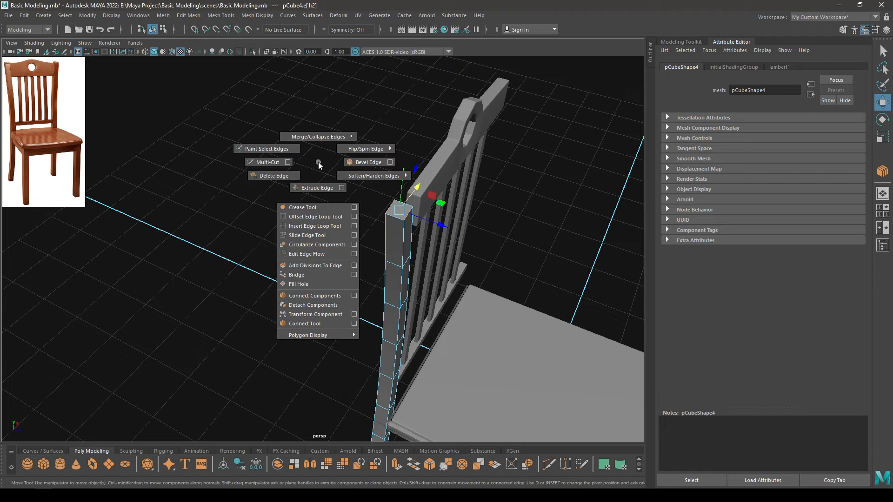
left_click(343, 162)
left_click_drag(386, 233, 444, 154, "alt")
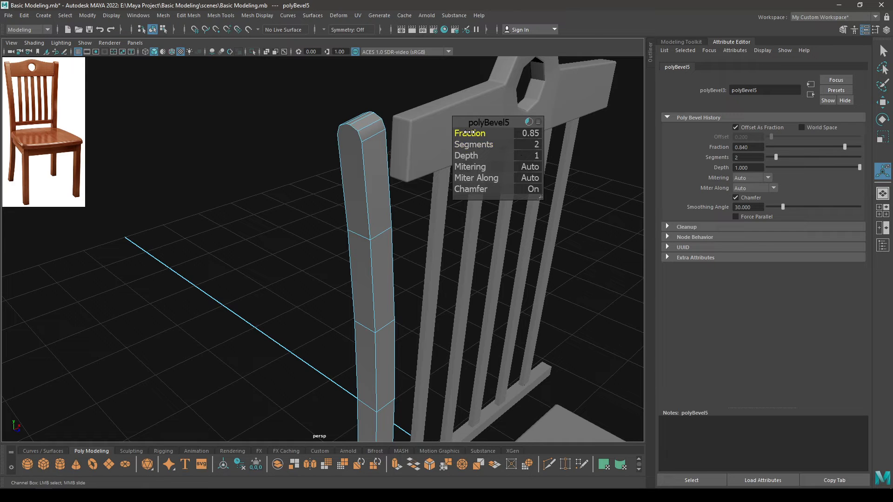
left_click_drag(467, 132, 375, 172, "alt")
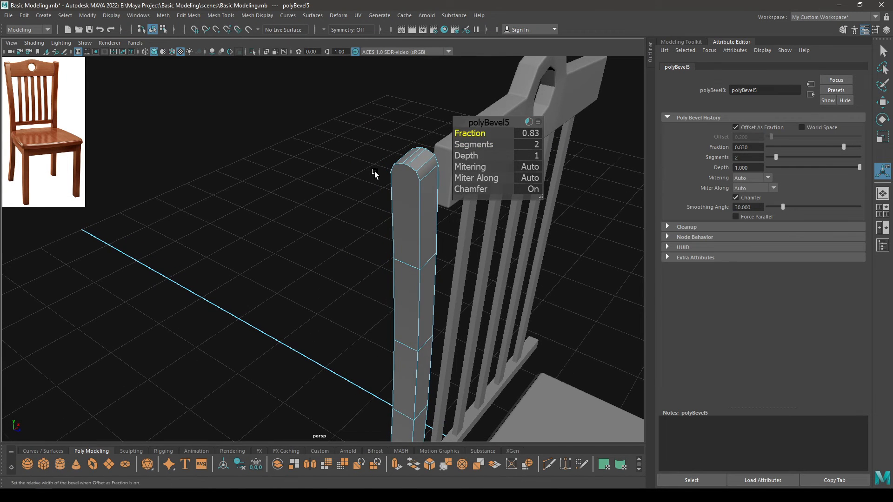
Connect opposite vertices across the end faces of the leg's rounded top to add horizontal edges on both sides.
key("w")
right_click(401, 179)
right_click_drag(401, 179, 362, 179)
left_click_drag(412, 183, 456, 174, "alt")
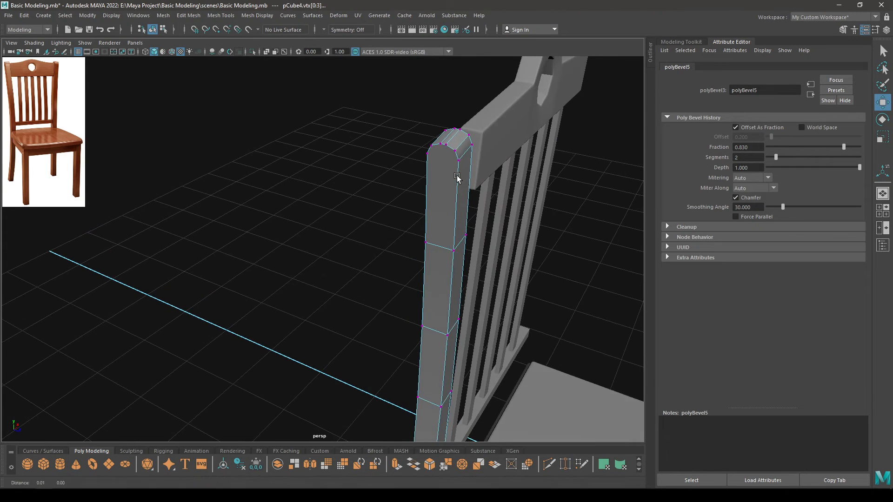
left_click(459, 161)
right_click_drag(425, 161, 418, 223, "shift")
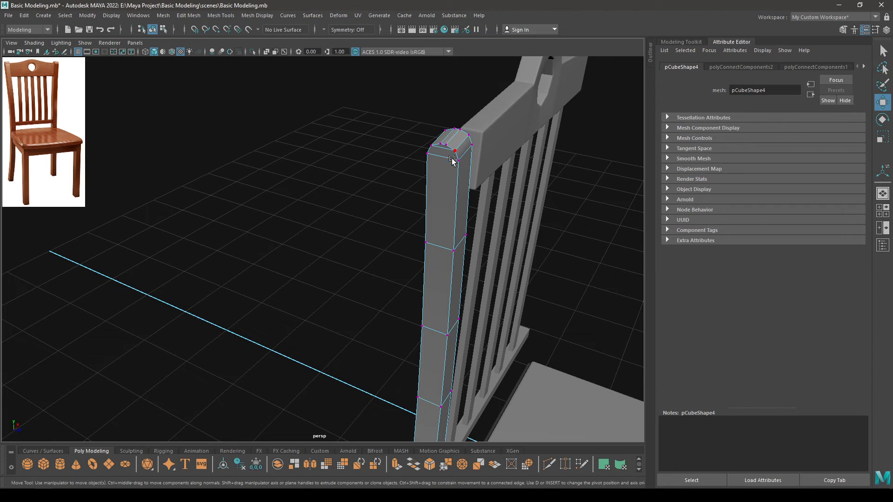
left_click_drag(452, 160, 233, 237, "alt")
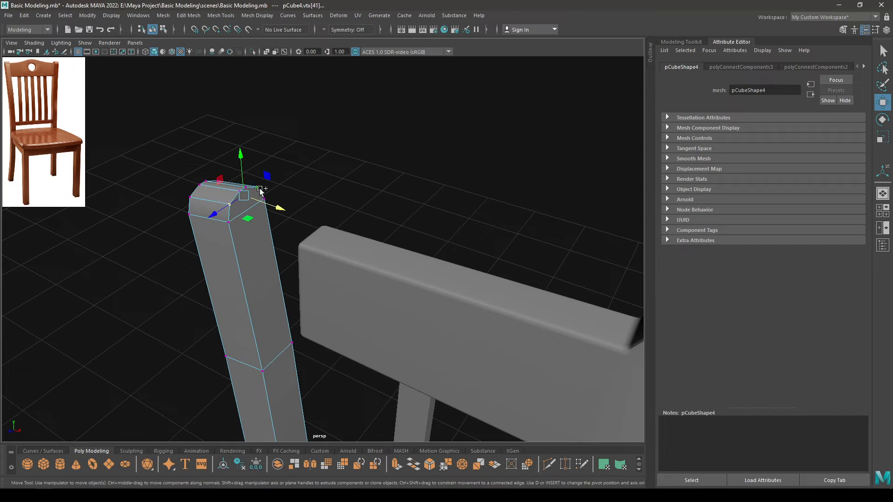
left_click_drag(271, 201, 327, 198, "alt")
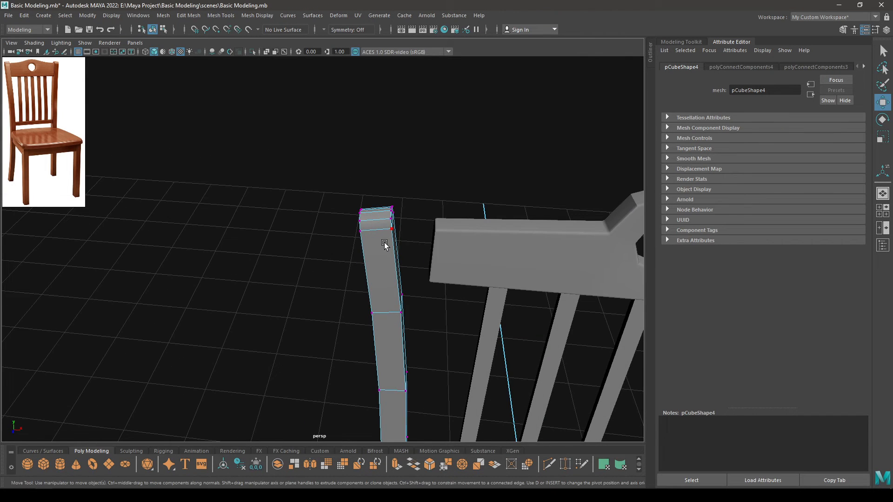
mouse_move(384, 242)
left_mouse_down("alt")
mouse_move(484, 194)
mouse_move(387, 225)
left_mouse_up("alt")
Bevel the bent leg's lengthwise corner edges, including those around the rounded top, with fraction 0.5 and 1 segment.
right_click_drag(387, 162, 395, 122)
left_click(382, 204)
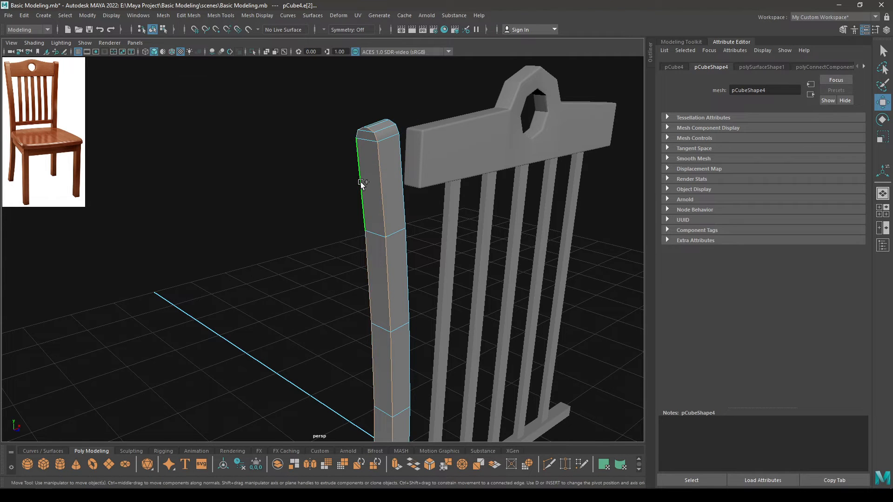
middle_click_drag(380, 155, 378, 216, "alt")
scroll(379, 216, "up", 5)
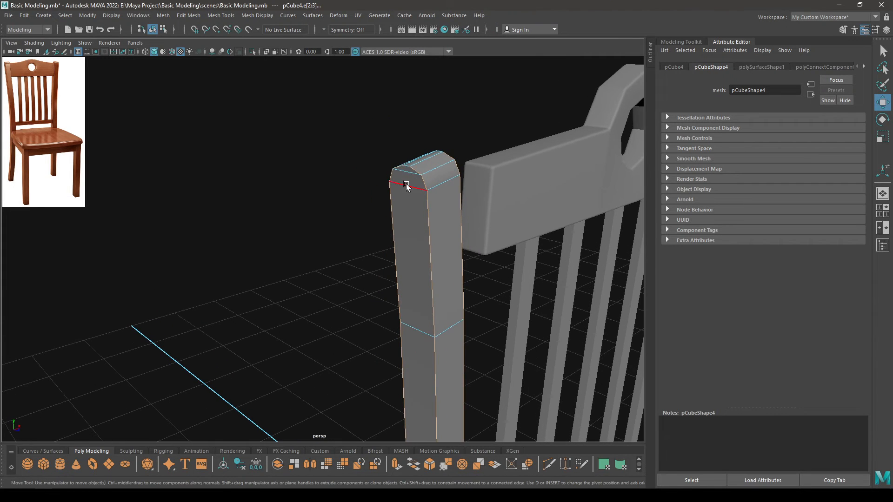
left_click_drag(437, 230, 490, 201, "alt")
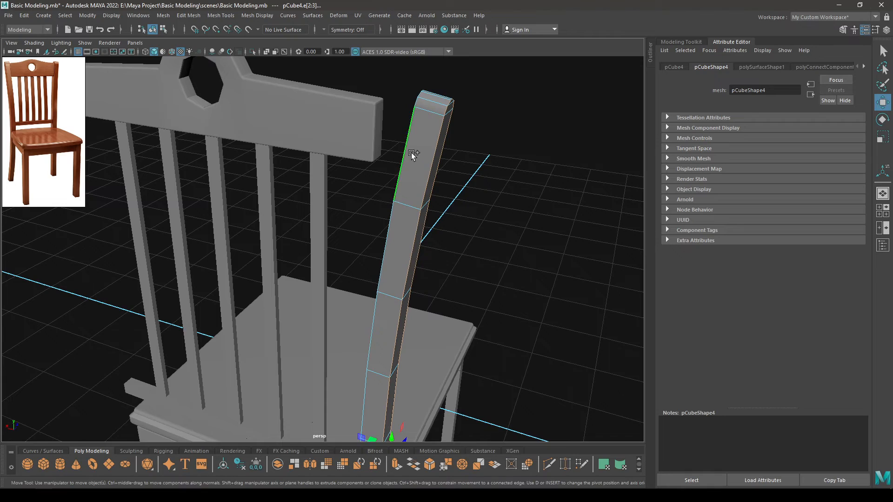
left_click_drag(452, 237, 384, 293, "alt")
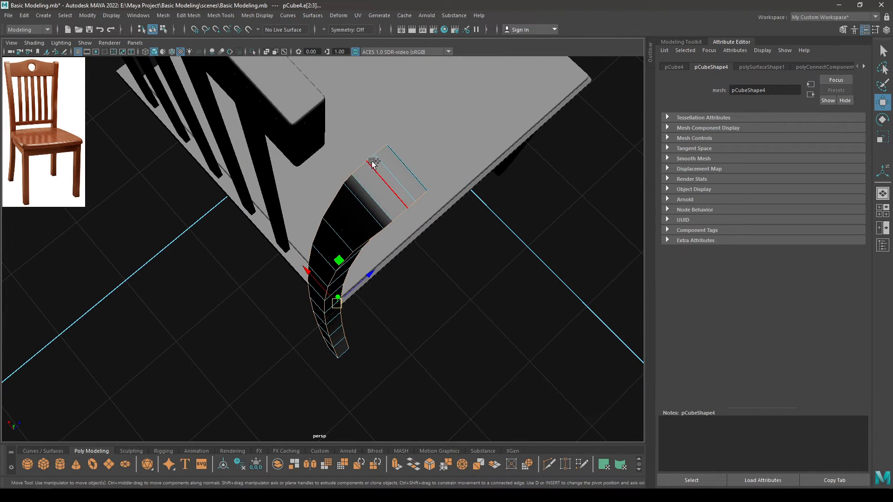
scroll(389, 284, "down", 5)
left_click_drag(337, 149, 309, 4, "alt")
middle_click_drag(370, 285, 342, 123, "alt")
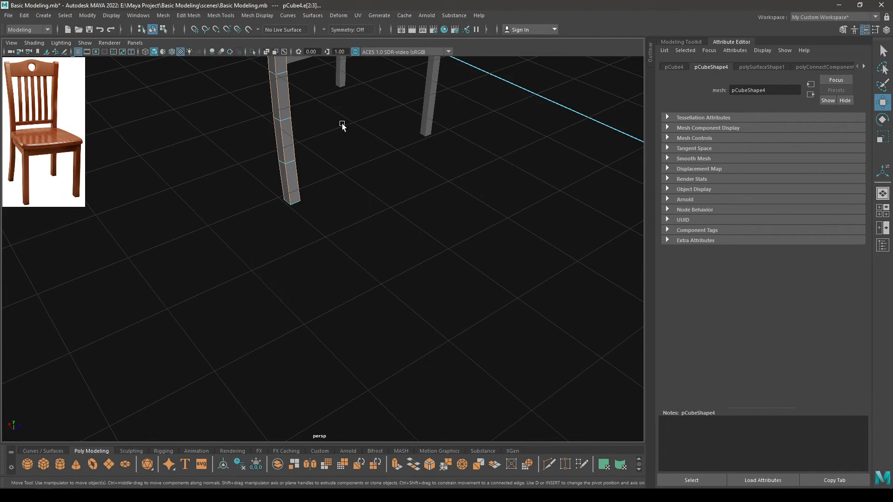
middle_click_drag(281, 228, 336, 400, "alt")
scroll(334, 146, "down", 2)
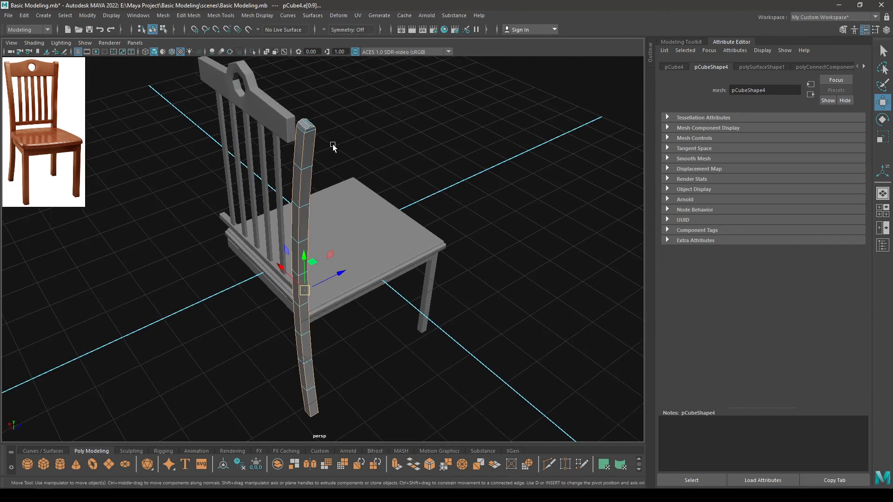
scroll(333, 146, "up", 5)
middle_click_drag(333, 145, 373, 393, "alt")
right_click_drag(297, 281, 350, 276, "shift")
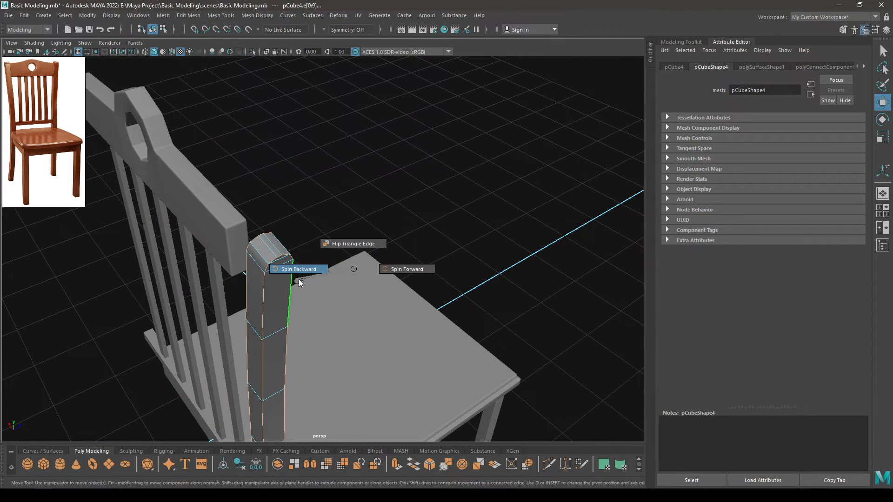
right_click_drag(295, 283, 318, 279, "shift")
middle_click_drag(320, 268, 412, 242, "alt")
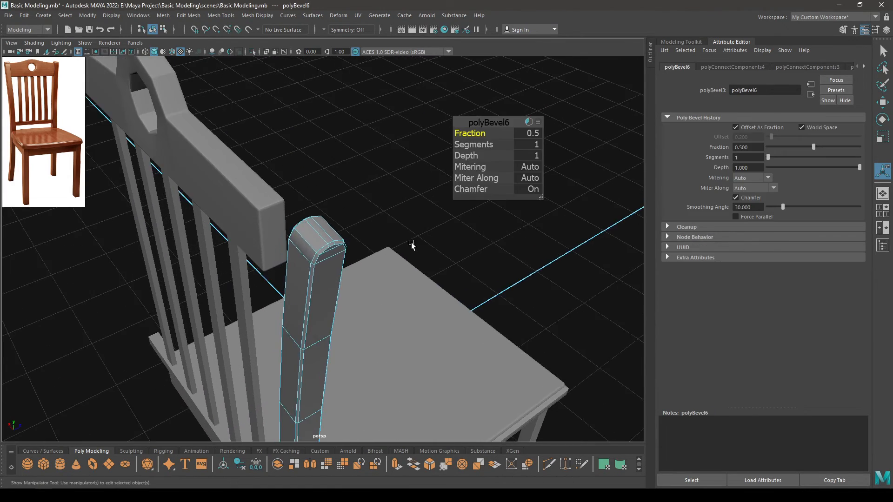
Turn off Chamfer on the leg's edge bevel, set its fraction to 0.2, and return to object selection.
scroll(389, 266, "up", 2)
scroll(389, 266, "up", 1)
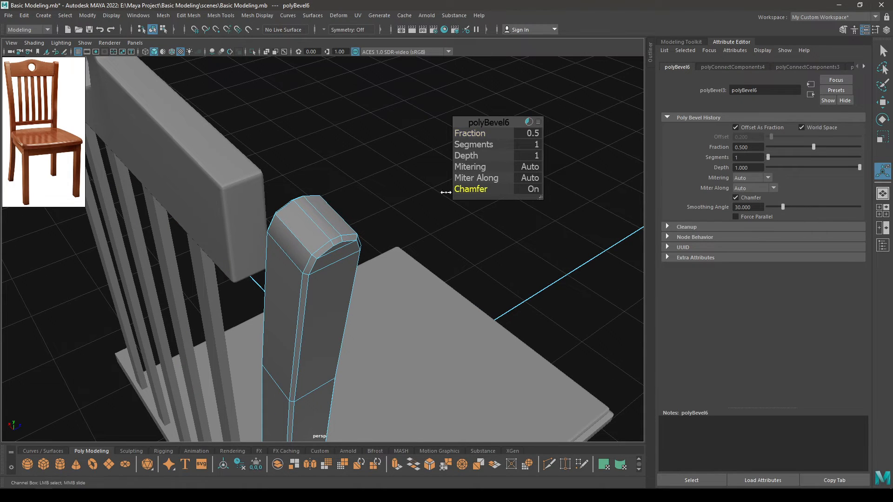
left_click(445, 192)
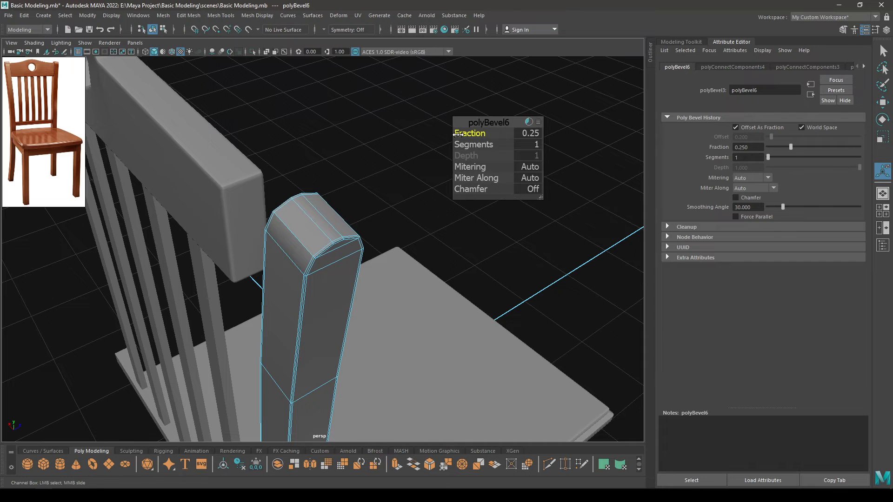
key("w")
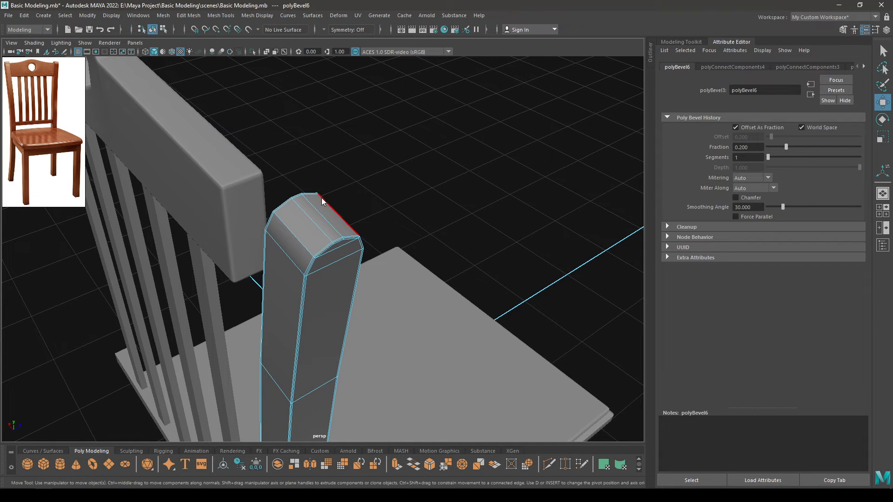
right_click_drag(323, 201, 443, 151)
left_click(410, 157)
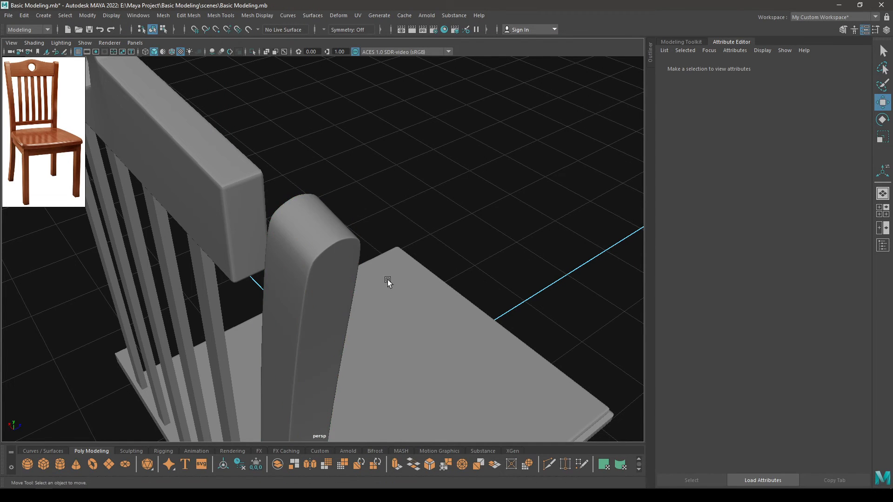
Move the bent leg sideways toward the seat in the front view so its lower part lines up with the seat frame.
left_click_drag(387, 279, 284, 272, "alt")
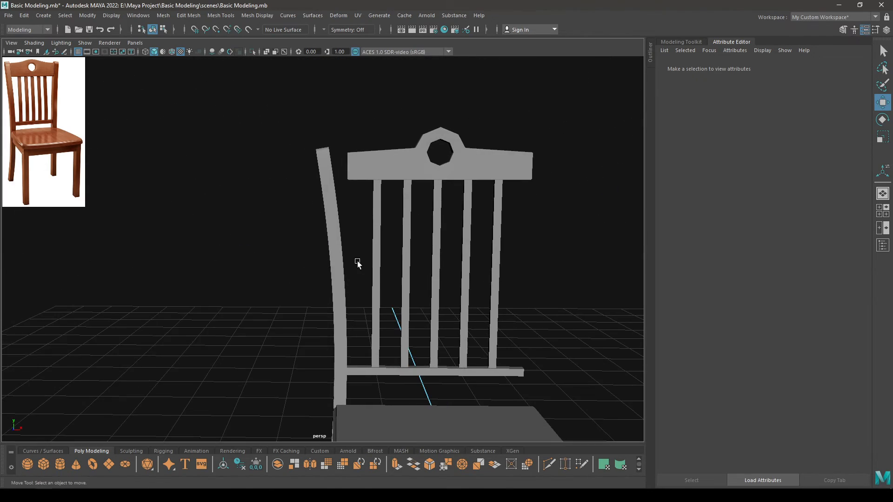
left_click(344, 274)
key("space")
left_click_drag(356, 293, 361, 325)
middle_click_drag(393, 326, 342, 326, "alt")
scroll(342, 294, "up", 2)
middle_click_drag(342, 294, 334, 217, "alt")
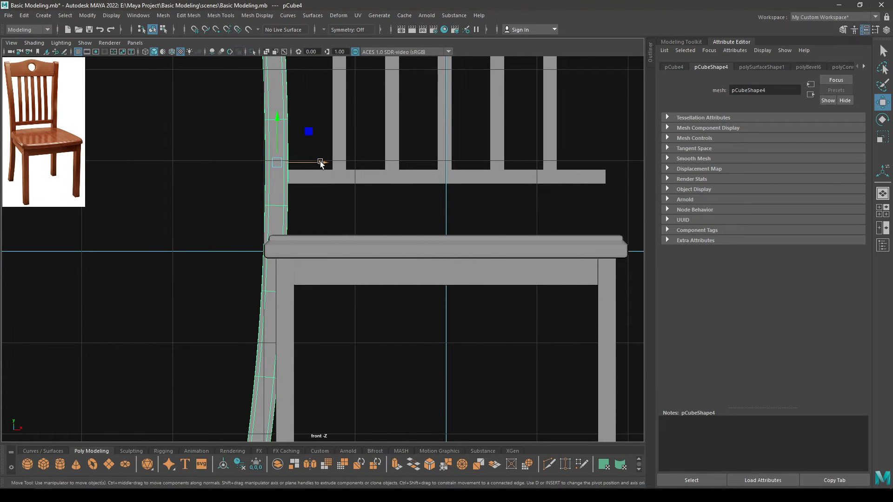
left_click_drag(321, 163, 333, 161)
middle_click_drag(340, 225, 344, 137, "alt")
middle_click_drag(393, 341, 387, 243, "alt")
scroll(387, 244, "down", 1)
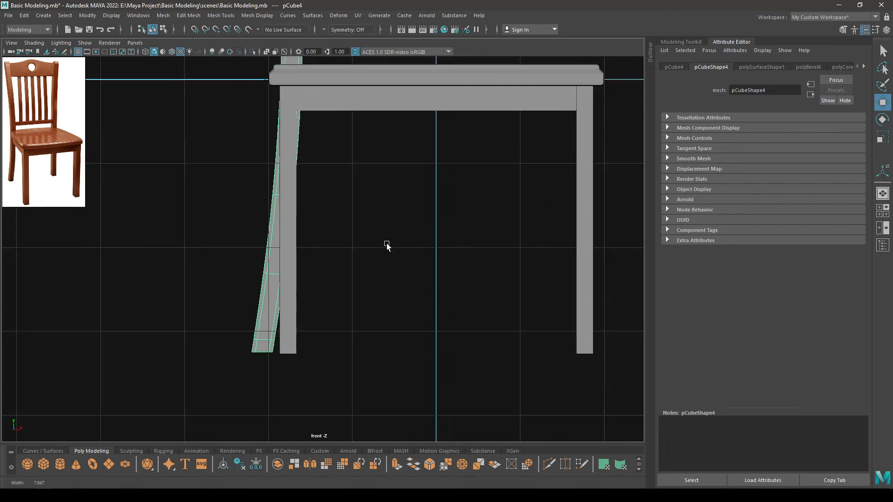
scroll(387, 244, "down", 3)
middle_click_drag(379, 88, 384, 397, "alt")
scroll(360, 310, "up", 3)
scroll(384, 397, "up", 1)
middle_click_drag(372, 256, 369, 186, "alt")
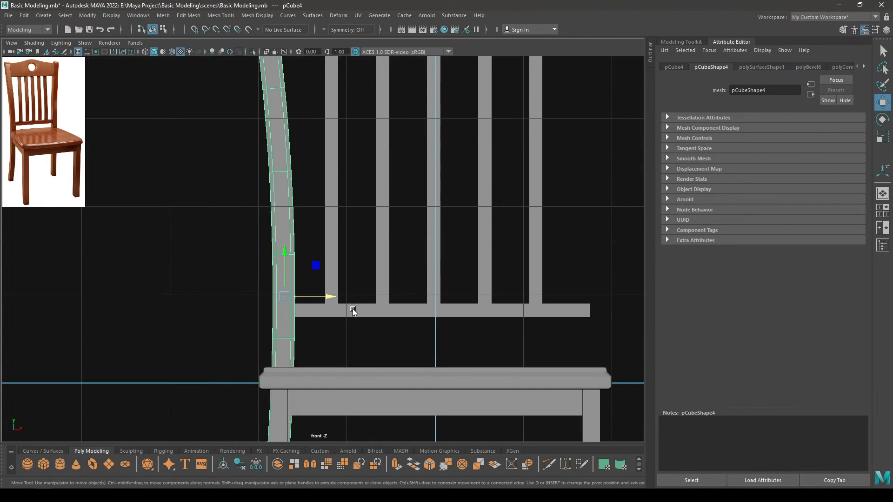
Snap the end vertices of the backrest's lower rail horizontally to the inner edge of the bent leg.
left_click(351, 308)
left_click(361, 311)
middle_click_drag(368, 313, 379, 301, "alt")
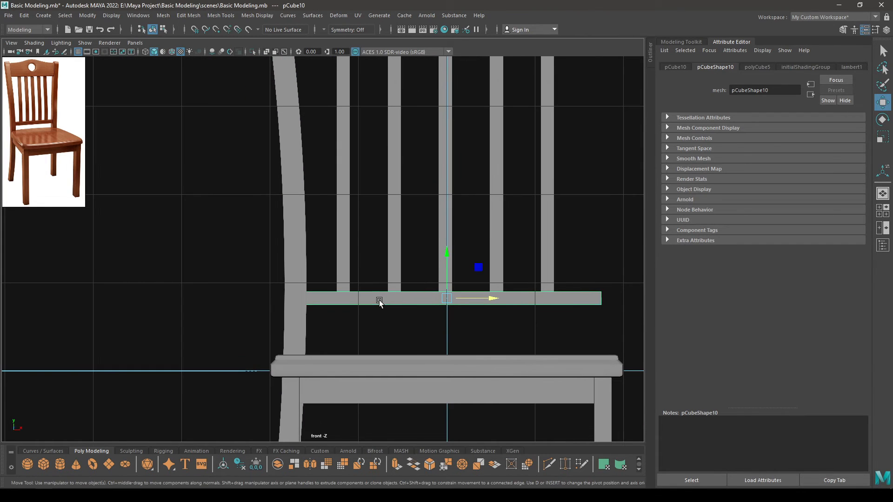
right_click_drag(328, 189, 281, 189)
left_click_drag(259, 269, 295, 338)
key("v")
left_click_drag(348, 297, 310, 301)
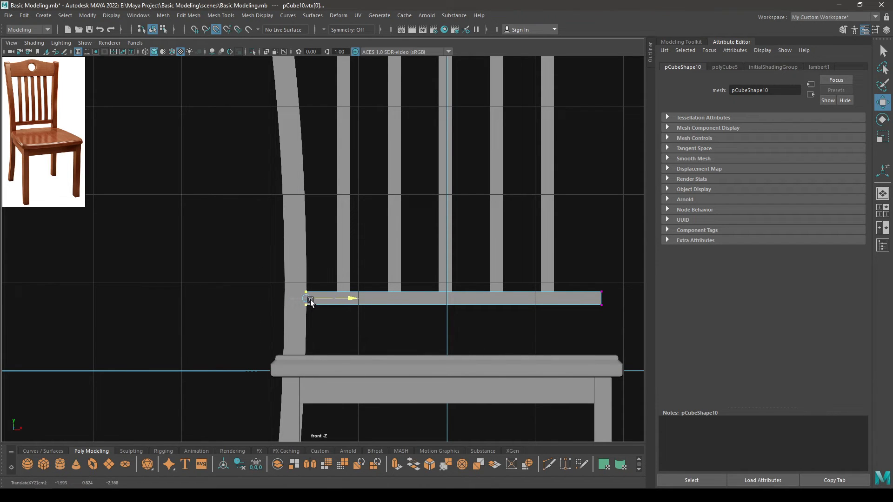
Move the upper and lower vertices at the near end of the backrest's top rail to follow the bent leg's slanted inner edge.
key("space")
left_click_drag(343, 241, 340, 207)
middle_click_drag(374, 246, 375, 296, "alt")
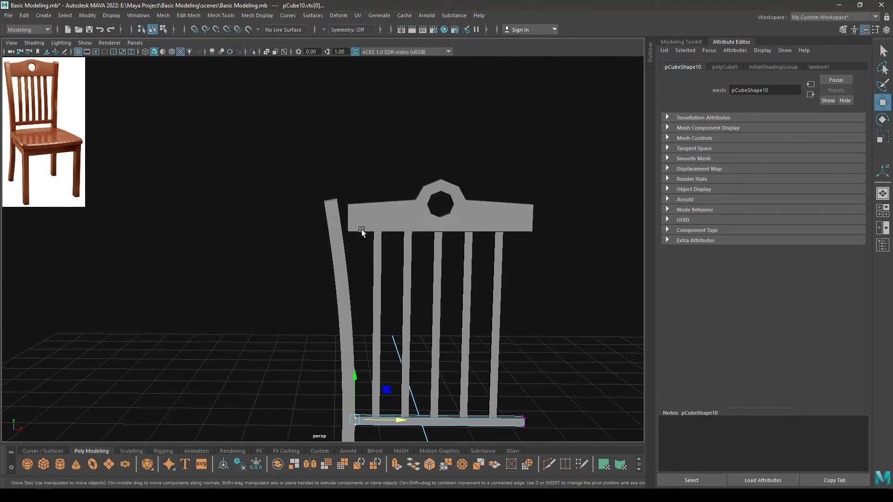
left_click(375, 223)
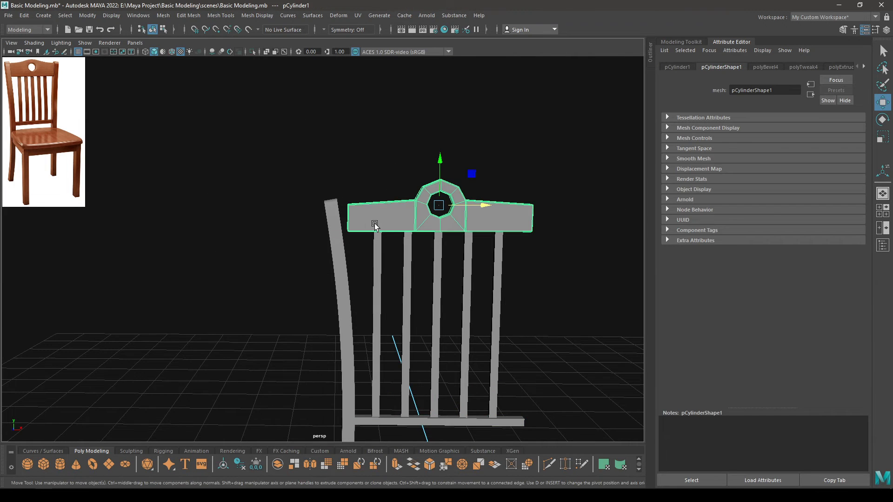
key("space")
left_click_drag(378, 241, 375, 250)
scroll(358, 207, "up", 10)
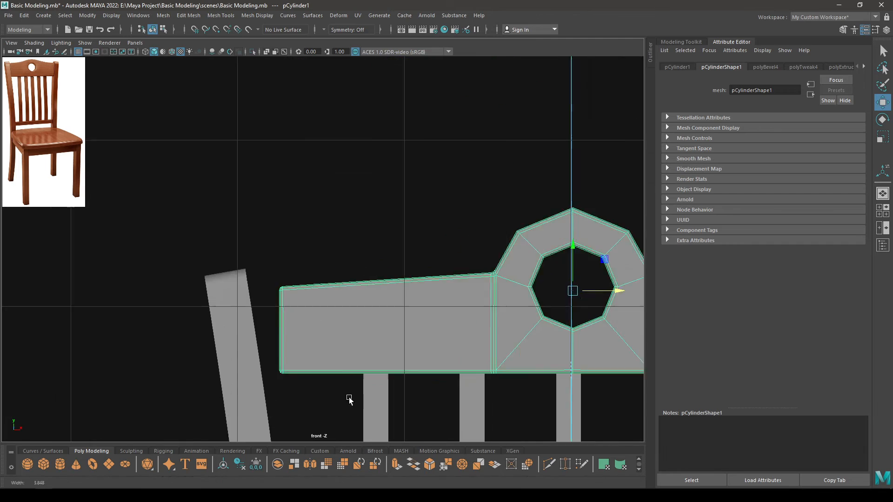
right_click_drag(373, 187, 342, 182)
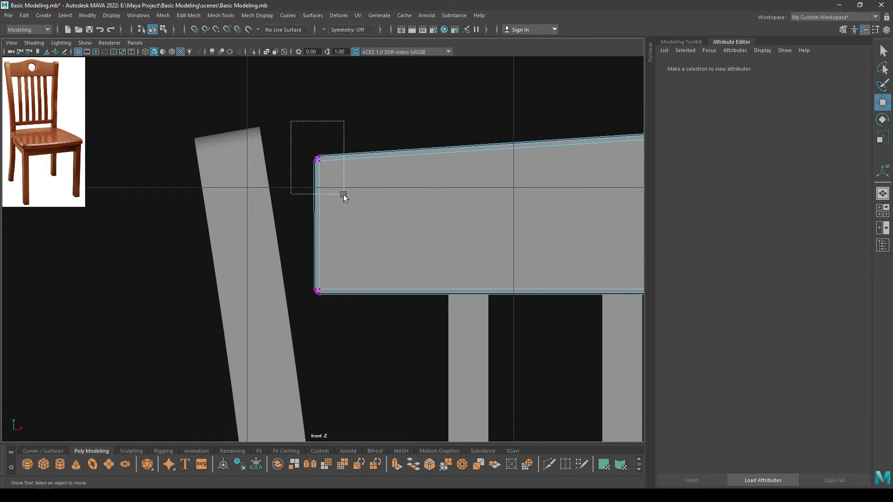
left_click_drag(344, 195, 344, 195)
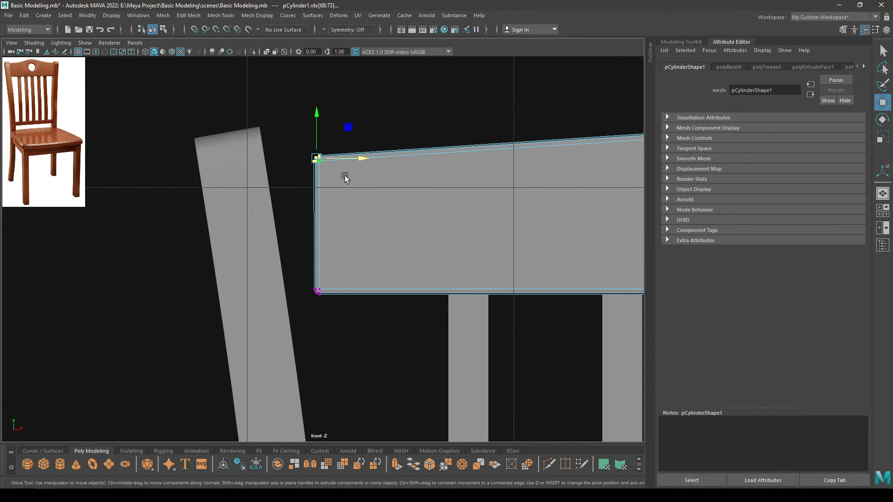
left_click_drag(361, 160, 339, 160)
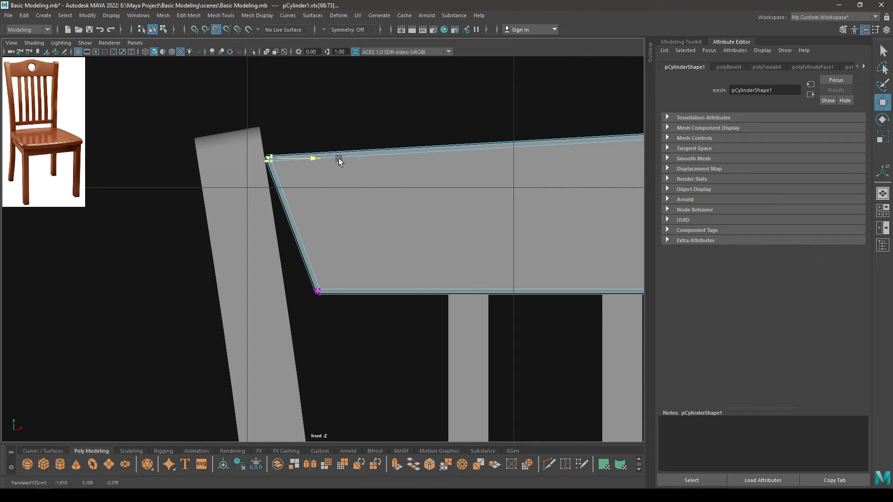
left_click_drag(335, 253, 301, 319)
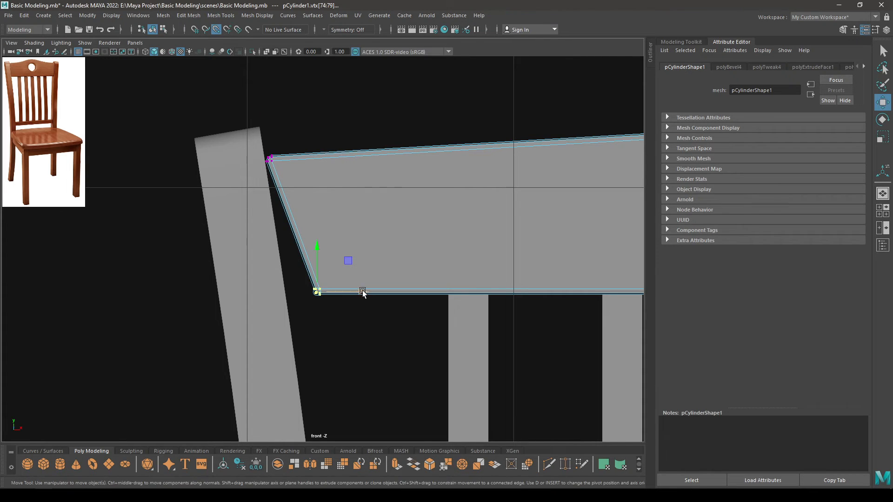
left_click_drag(363, 291, 272, 298)
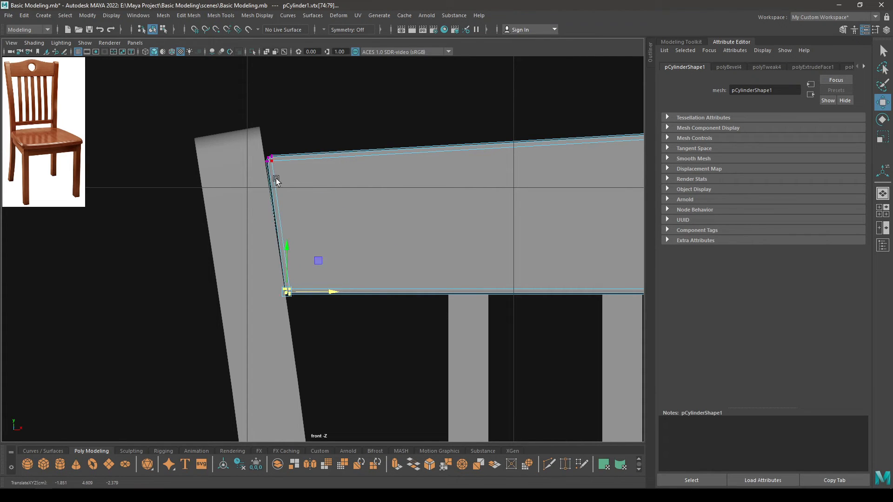
Nudge the upper corner vertices of the top rail's fitted end closer to the leg and return to object selection.
left_click_drag(278, 177, 254, 146)
left_click_drag(309, 160, 262, 174)
right_click_drag(301, 138, 268, 134)
left_click(347, 114)
left_click(311, 174)
key("f")
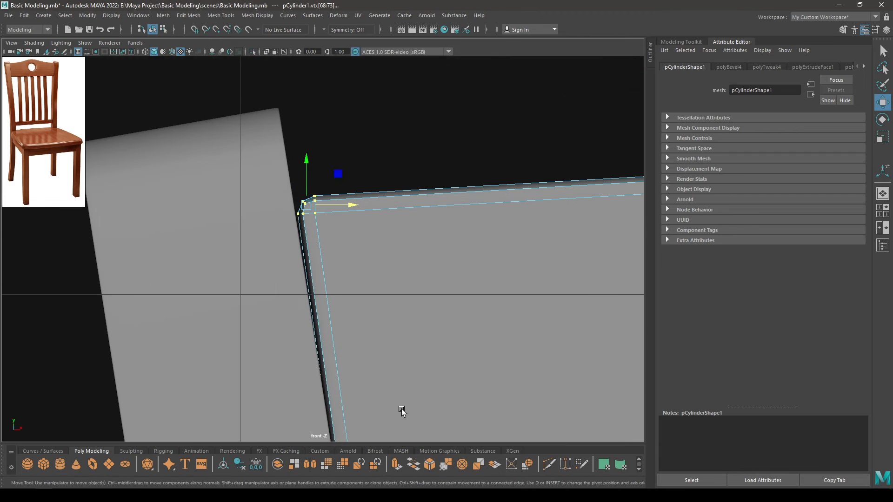
left_click_drag(347, 207, 345, 207)
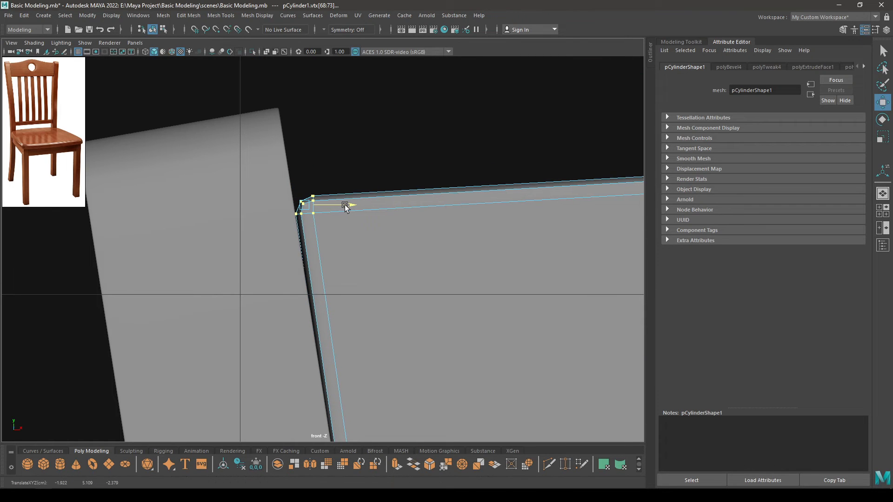
right_click_drag(365, 273, 421, 220, "alt")
middle_click_drag(458, 251, 208, 199, "alt")
right_click_drag(291, 245, 304, 217, "alt")
middle_click_drag(304, 217, 317, 146, "alt")
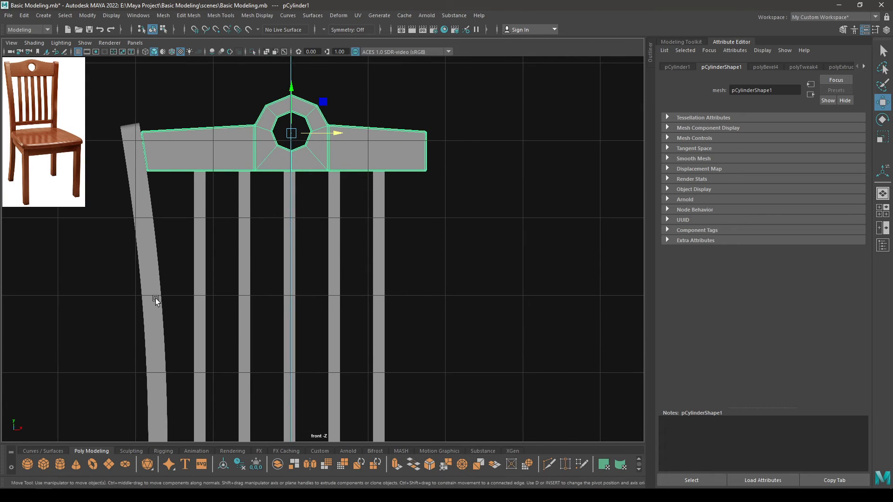
Duplicate the bent leg, turn the copy to curve the opposite way, and move it to the other side of the seat.
middle_click_drag(167, 356, 186, 235, "alt")
right_click_drag(186, 235, 183, 219, "alt")
left_click(215, 235)
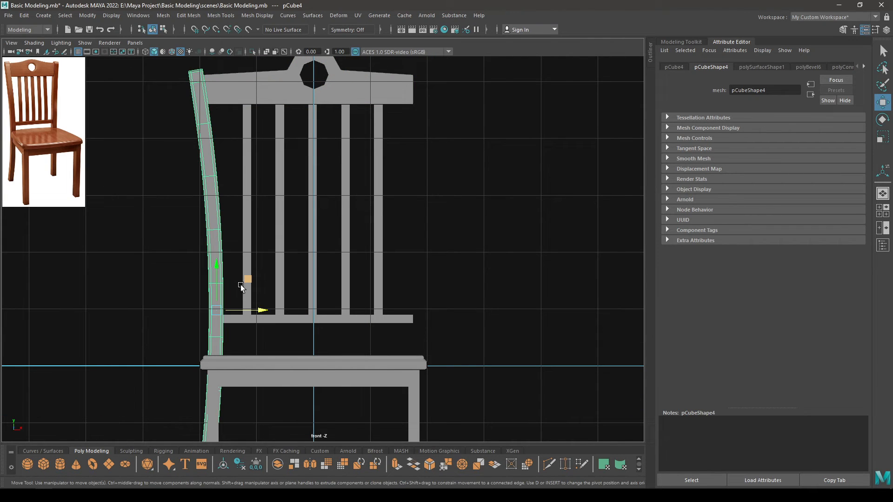
key("ctrl+d")
key("e")
left_click_drag(219, 312, 123, 318)
key("w")
left_click_drag(257, 309, 452, 313)
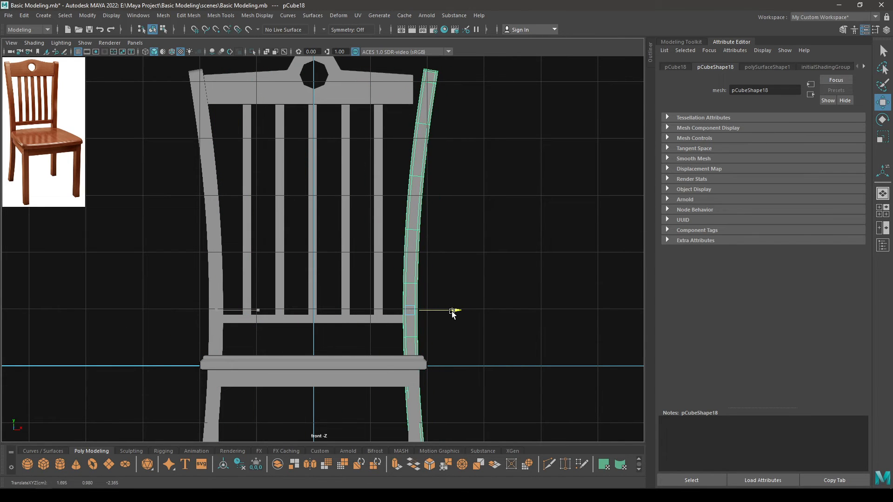
middle_click_drag(452, 313, 454, 125, "alt")
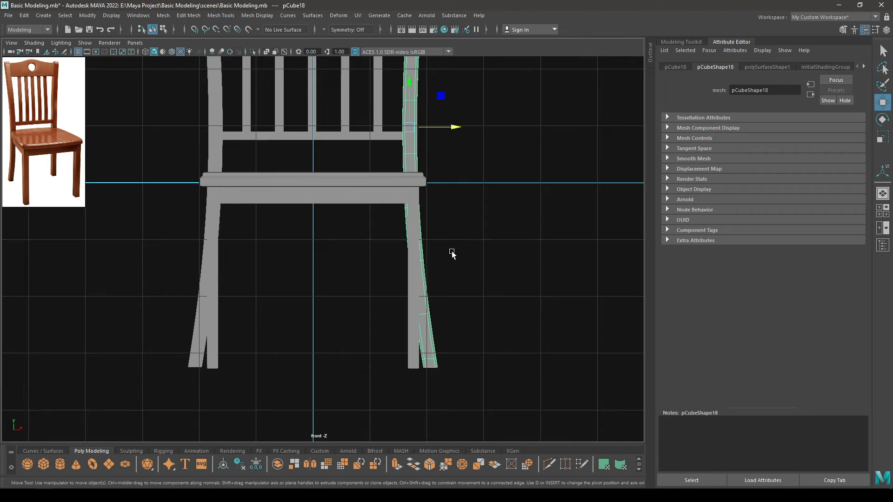
middle_click_drag(445, 225, 433, 407, "alt")
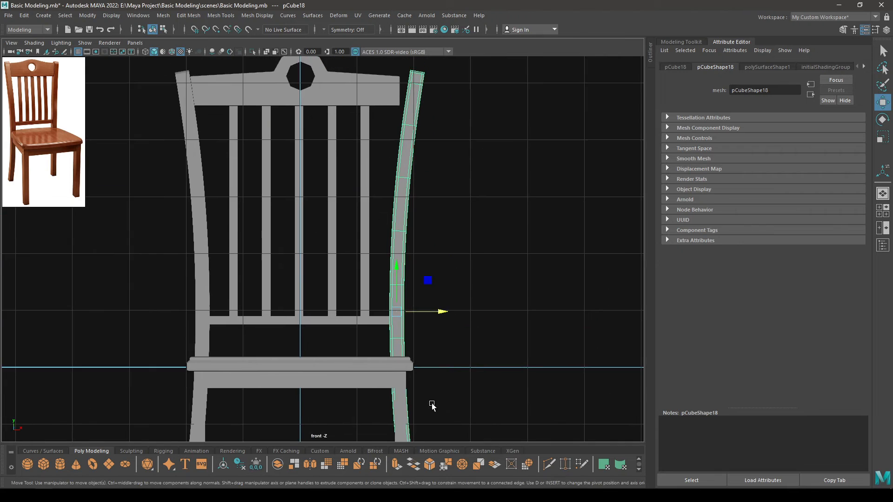
Move the upper vertices at the top rail's unfitted end sideways to meet the duplicated leg.
middle_click_drag(436, 191, 420, 329, "alt")
scroll(421, 330, "up", 6)
middle_click_drag(409, 229, 401, 211, "alt")
left_click(418, 197)
right_click_drag(418, 197, 472, 330, "alt")
middle_click_drag(437, 224, 334, 302, "alt")
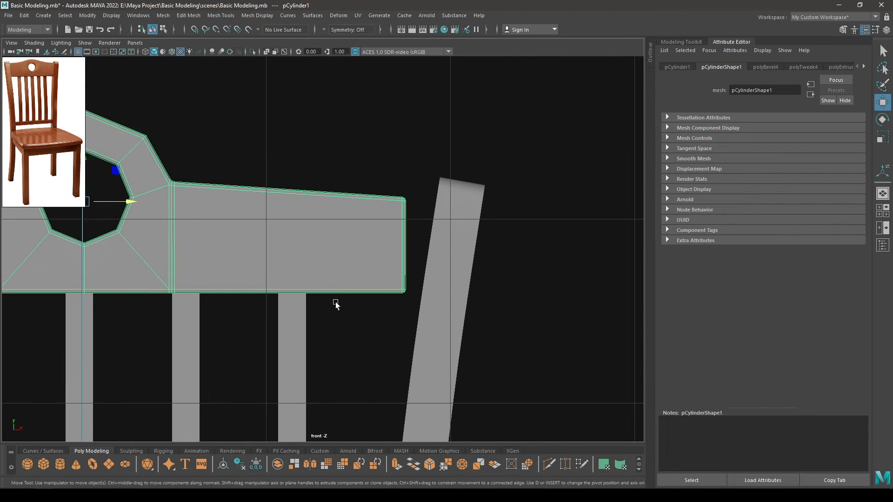
right_click_drag(334, 302, 387, 364, "alt")
right_click_drag(384, 220, 340, 209)
middle_click_drag(361, 210, 216, 283, "alt")
left_click_drag(259, 215, 312, 269)
middle_click_drag(307, 269, 319, 235, "alt")
right_click_drag(320, 236, 349, 316, "alt")
left_click_drag(353, 200, 384, 207)
Align the lower vertices at that end of the top rail with the duplicated leg's slanted inner edge.
left_click_drag(270, 367, 363, 425)
key("v")
left_click_drag(348, 394, 366, 397)
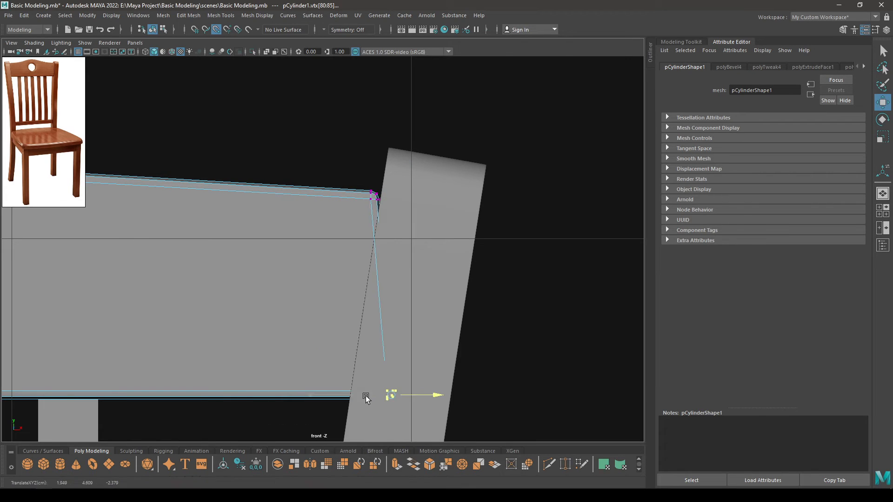
middle_click_drag(316, 396, 363, 408)
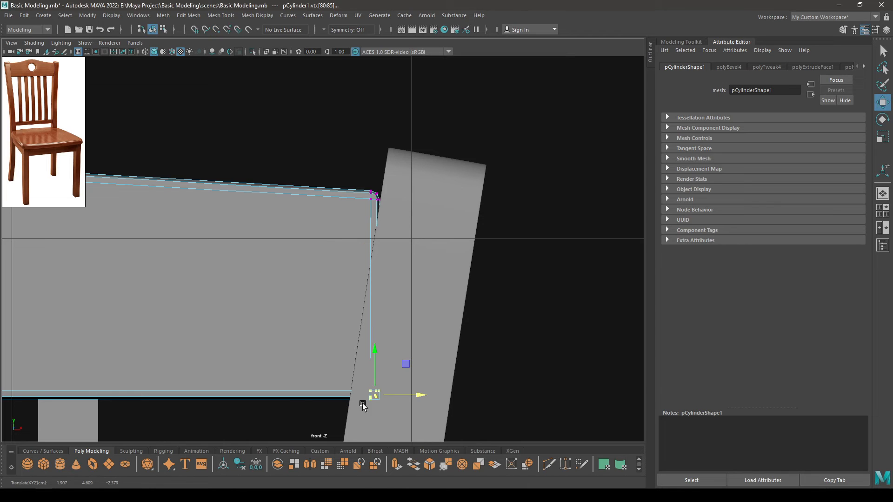
left_click_drag(422, 395, 371, 397)
middle_click_drag(424, 368, 464, 295, "alt")
scroll(465, 296, "up", 3)
left_click_drag(528, 379, 475, 388)
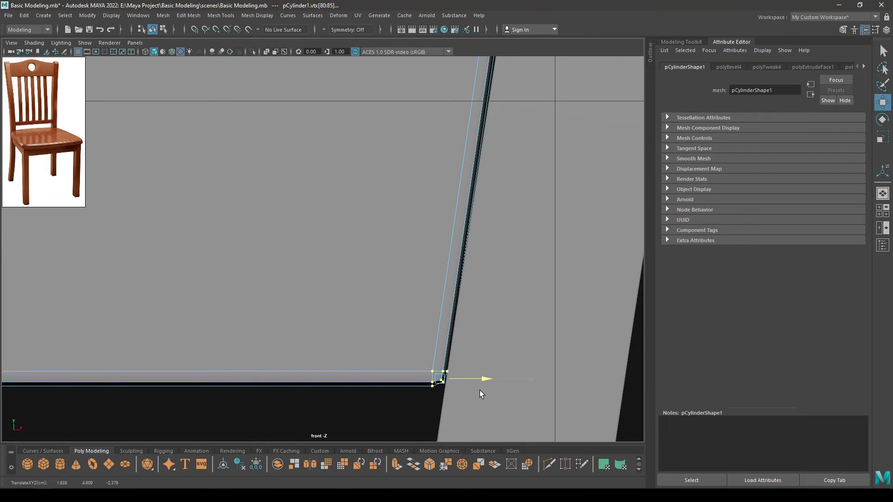
Nudge the upper corner vertices of that rail end slightly toward the duplicated leg, then return to object selection in the perspective view.
middle_click_drag(470, 346, 440, 500, "alt")
left_click_drag(494, 233, 498, 234)
scroll(433, 237, "down", 10)
middle_click_drag(408, 291, 530, 270, "alt")
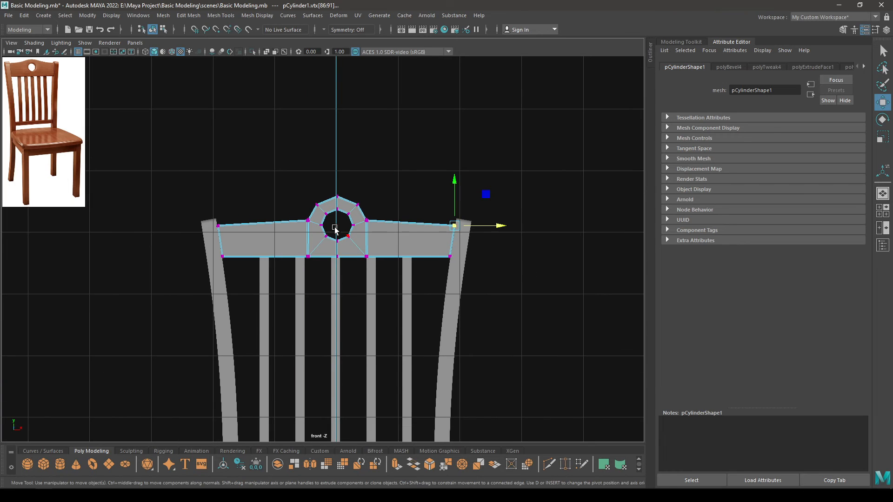
key("space")
left_click_drag(344, 235, 344, 210)
left_click_drag(368, 233, 396, 223, "alt")
scroll(379, 207, "down", 2)
right_click_drag(361, 195, 421, 160)
left_click(370, 144)
scroll(314, 191, "up", 4)
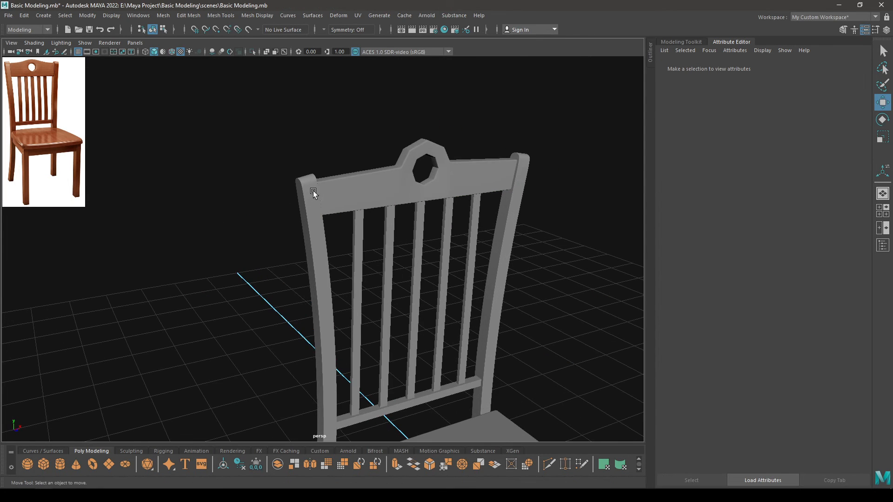
Select the five vertical backrest slats and combine them into a single mesh.
left_click(488, 182)
left_click(488, 218)
middle_click_drag(484, 335, 409, 219, "alt")
scroll(419, 326, "up", 2)
left_click_drag(419, 361, 390, 347, "alt")
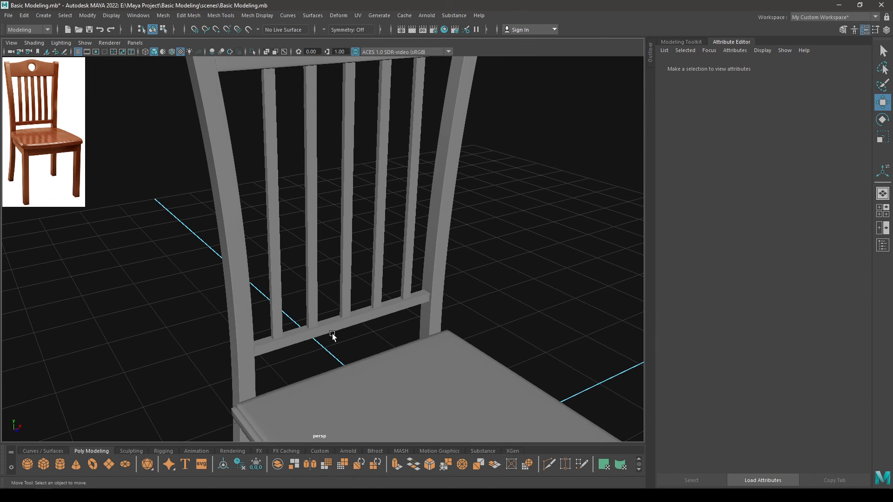
left_click_drag(334, 325, 322, 298, "alt")
middle_click_drag(341, 332, 386, 288, "alt")
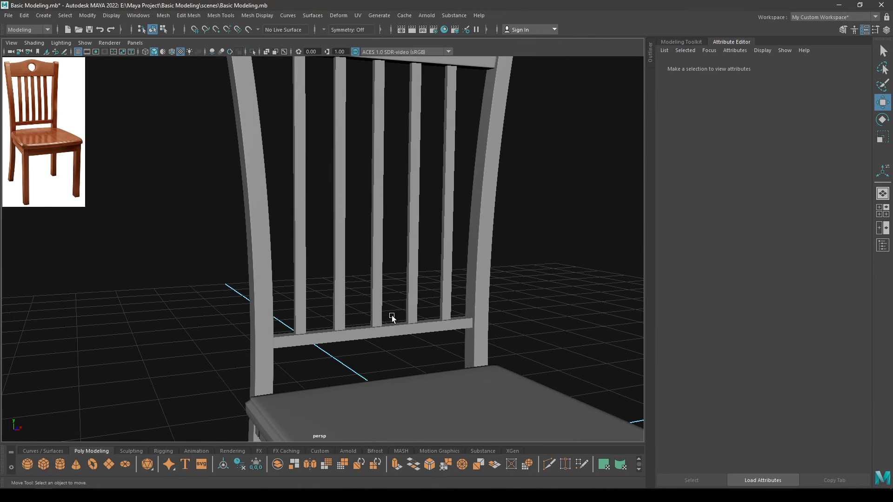
left_click_drag(392, 318, 344, 304, "alt")
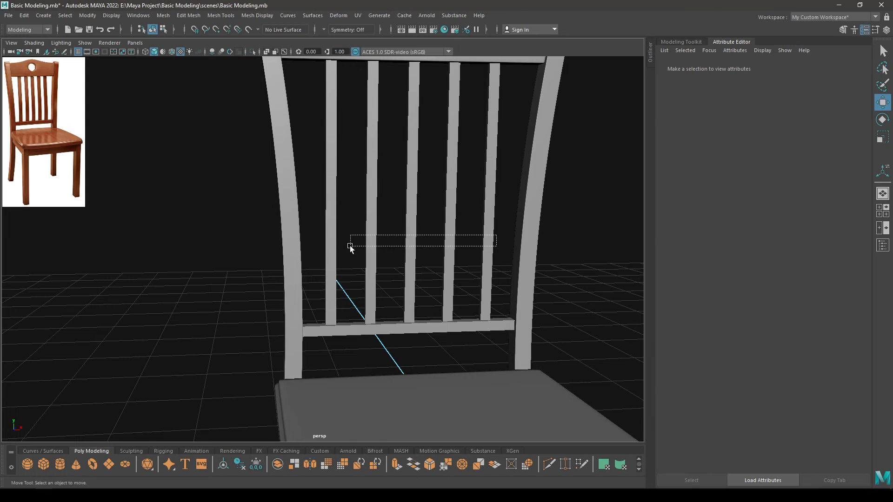
left_click_drag(350, 247, 372, 259)
key("space")
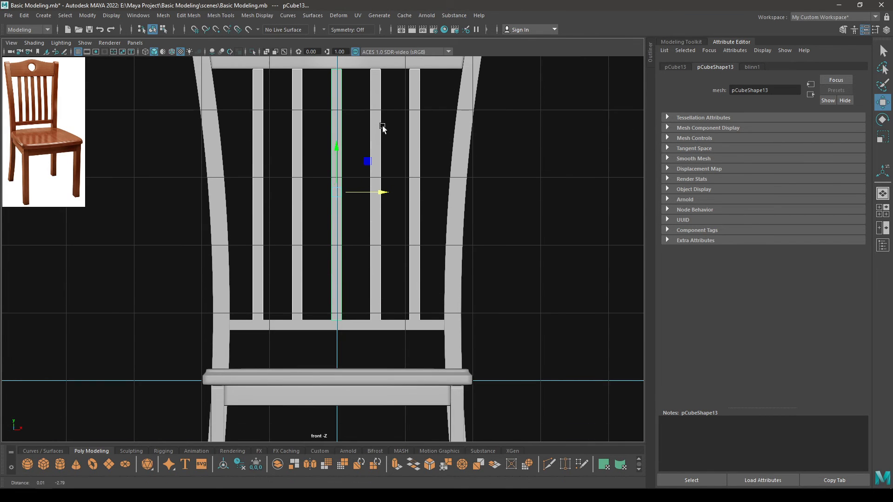
middle_click_drag(382, 126, 382, 124, "alt")
key("space")
left_click_drag(379, 159, 347, 161)
right_click(347, 163, "shift")
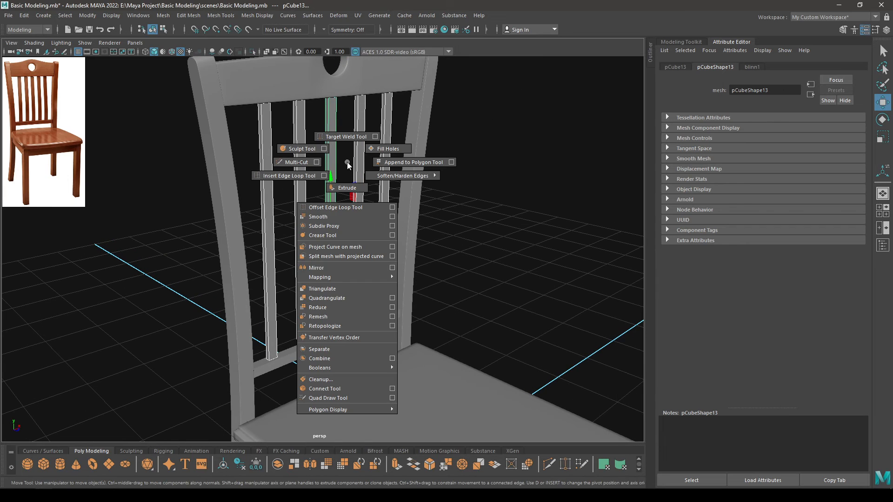
left_click(321, 359)
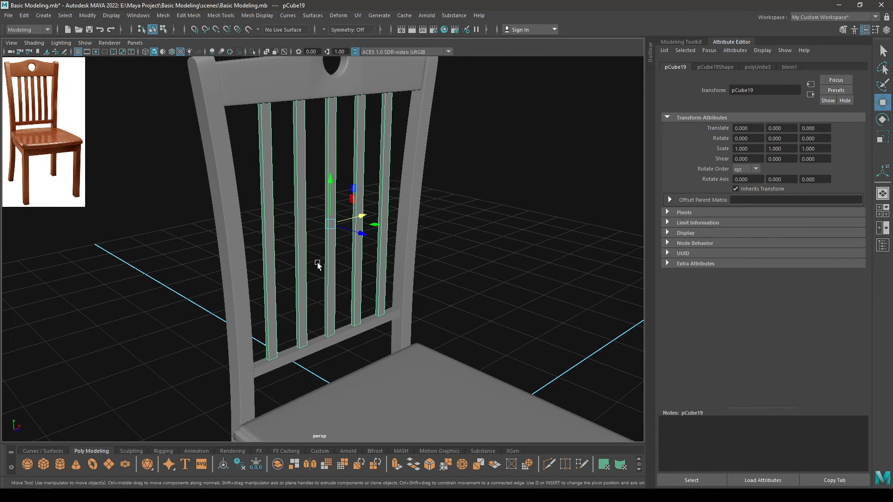
Hide everything except the combined slats, select all their edges and bevel them.
key("alt+h")
right_click_drag(369, 188, 367, 163)
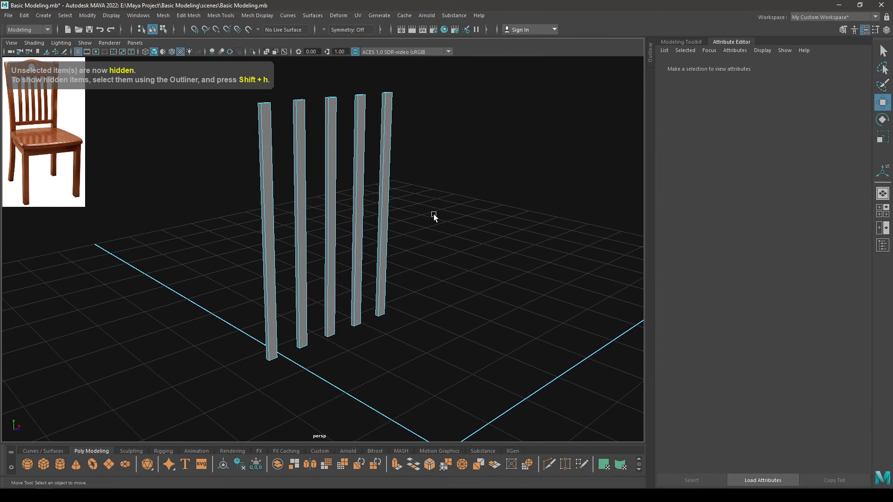
left_click_drag(449, 418, 166, 90)
right_click_drag(290, 133, 332, 133, "shift")
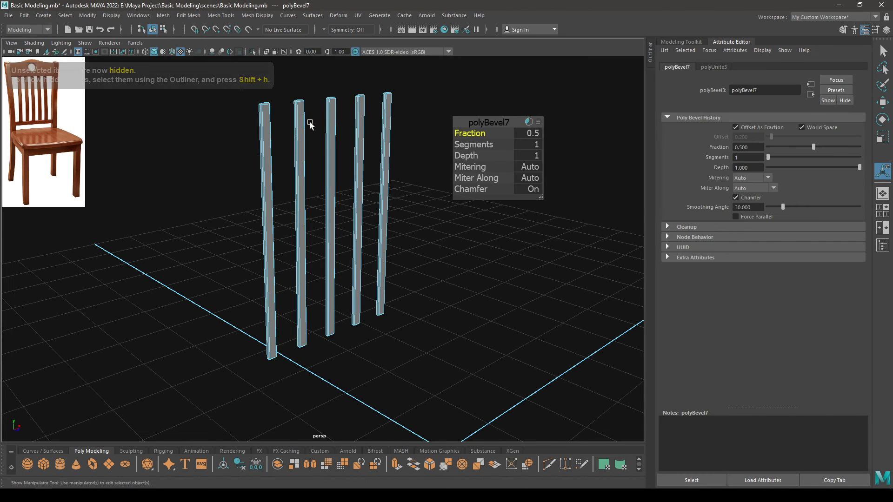
Set the slats' bevel to a fraction of 0.15 with 2 segments and return to the Move tool.
middle_click_drag(311, 124, 396, 233, "alt")
right_click_drag(396, 233, 442, 372, "alt")
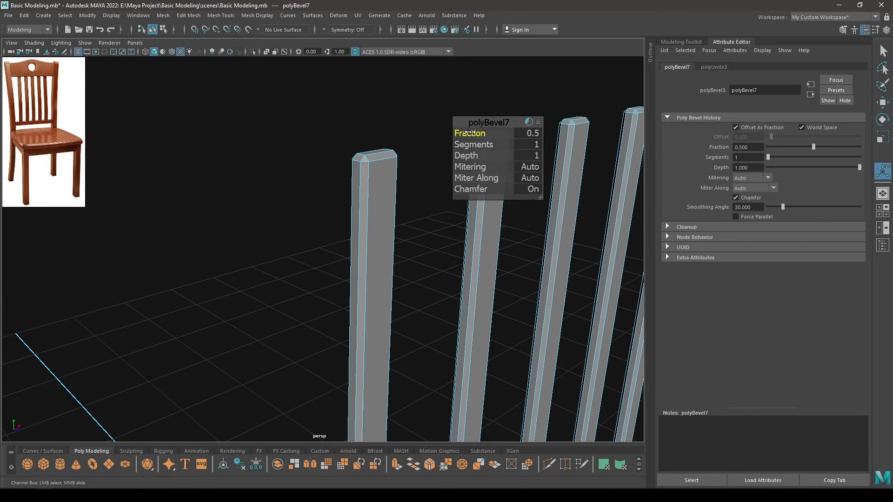
left_click_drag(467, 132, 499, 147)
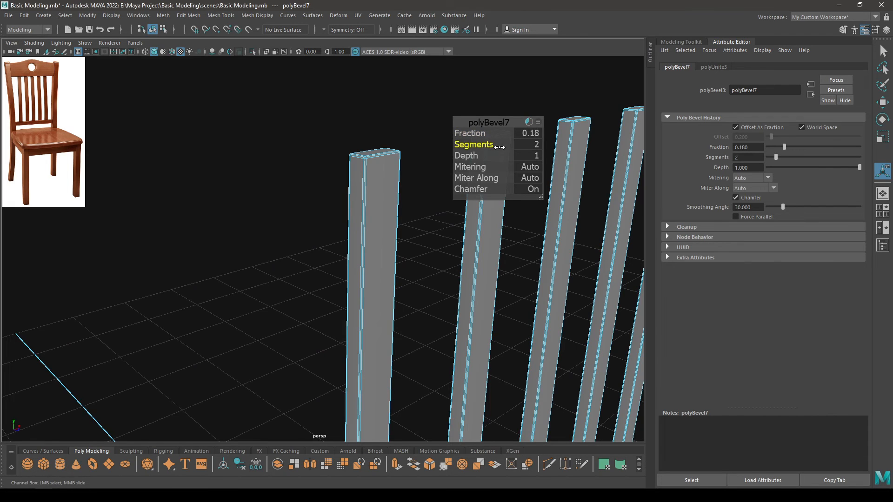
left_click(526, 135)
type("0.15")
key("Return")
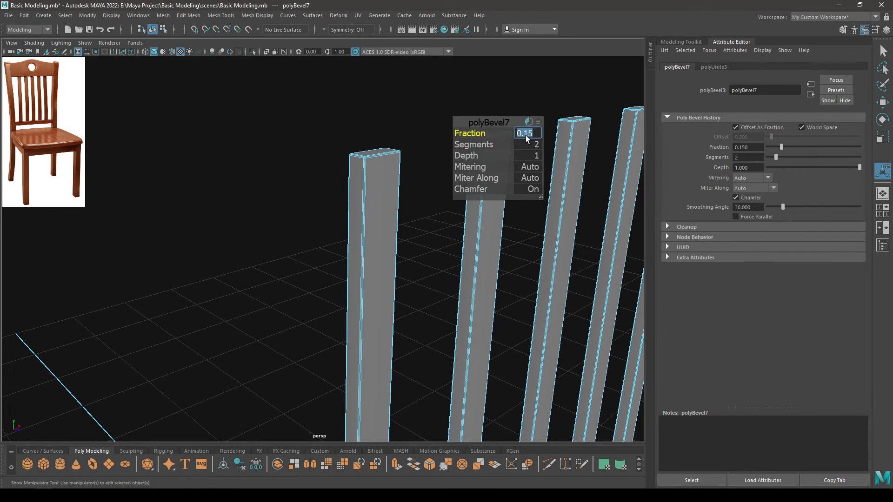
key("w")
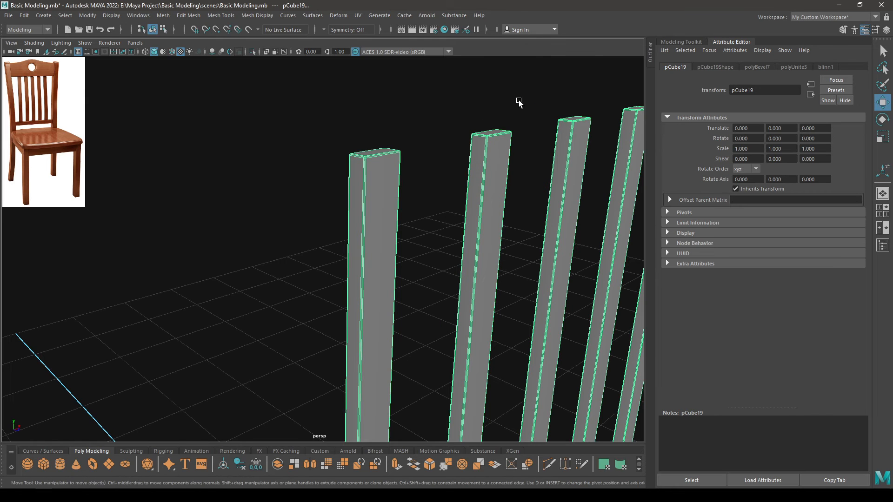
Isolate the lower backrest rail and bevel all of its edges.
left_click_drag(518, 99, 412, 236, "alt")
left_click(375, 319)
mouse_move(375, 318)
left_mouse_down("alt")
mouse_move(384, 319)
mouse_move(376, 303)
left_mouse_up("alt")
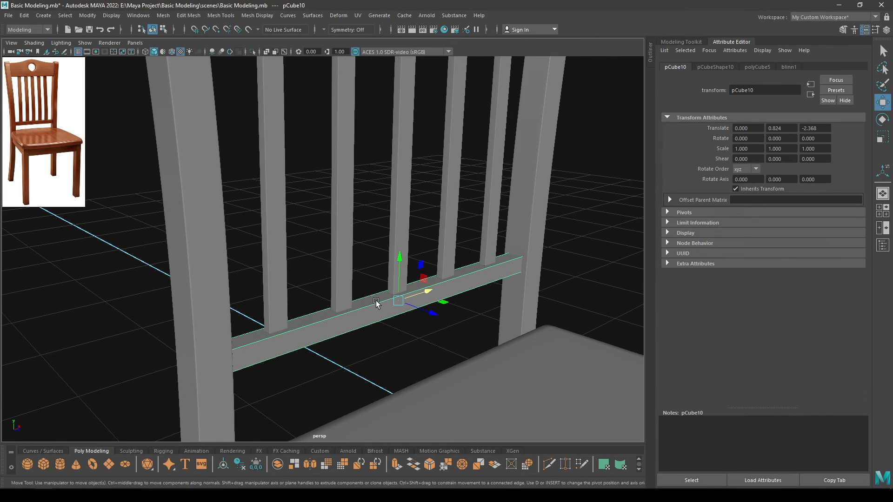
key("alt+h")
right_click_drag(363, 236, 364, 197)
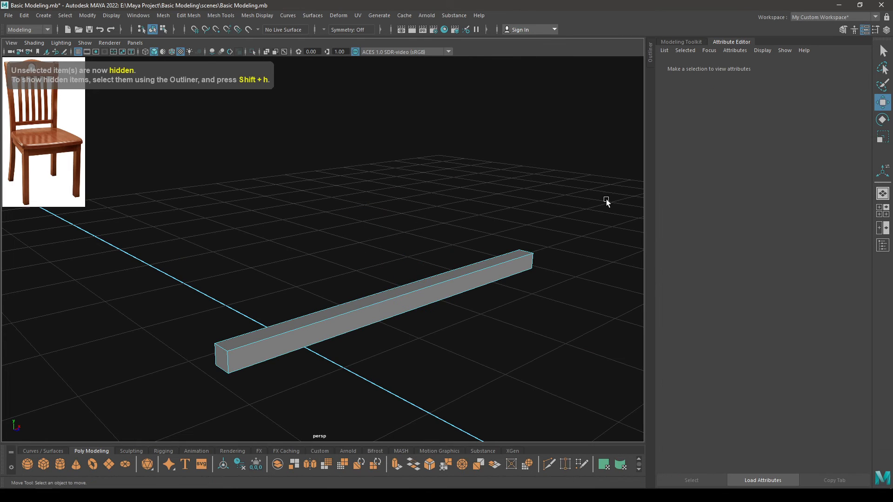
left_click_drag(568, 210, 107, 458)
right_click_drag(276, 308, 329, 309, "shift")
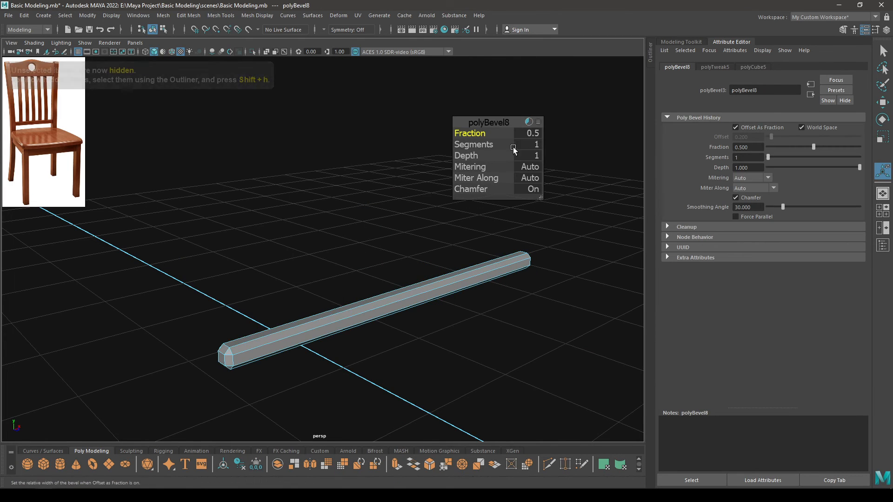
Set the lower rail's bevel to a fraction of 0.1 with 2 segments, and bring back the rest of the chair.
type("0.1")
key("Tab")
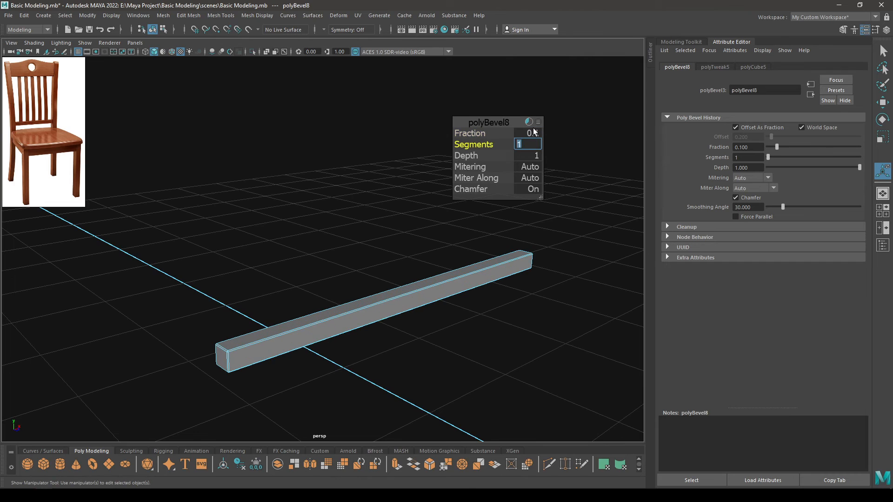
key("Return")
key("w")
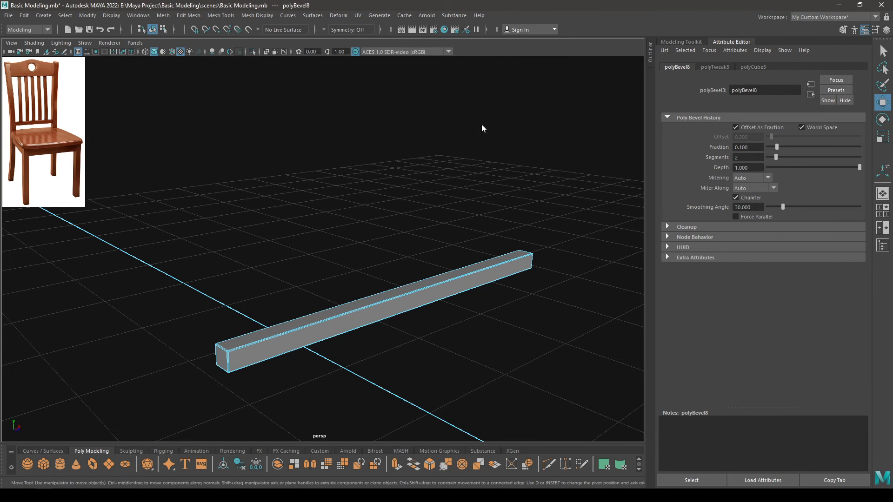
right_click_drag(482, 126, 586, 98)
key("ctrl+1")
Overlay the wireframe on the shaded chair and examine where the slats meet the lower rail.
left_click_drag(442, 299, 327, 247, "alt")
right_click_drag(327, 247, 304, 367, "alt")
left_click(281, 318)
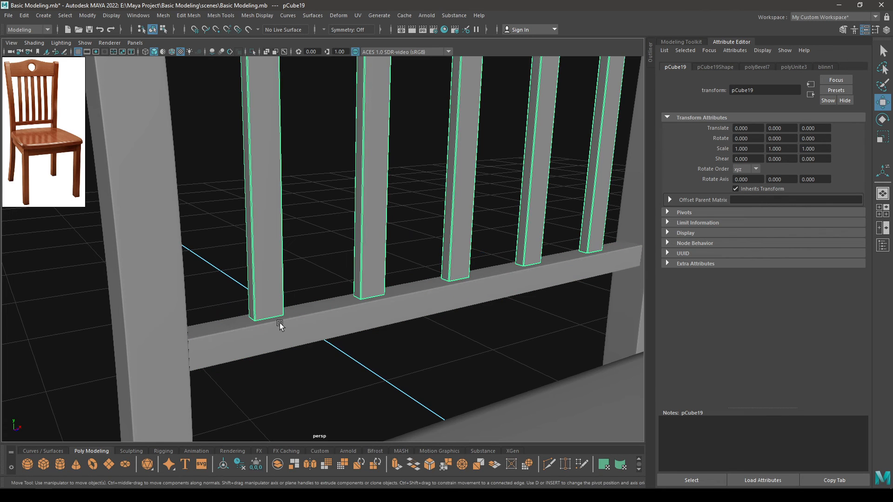
left_click(172, 51)
left_click_drag(321, 302, 349, 335, "alt")
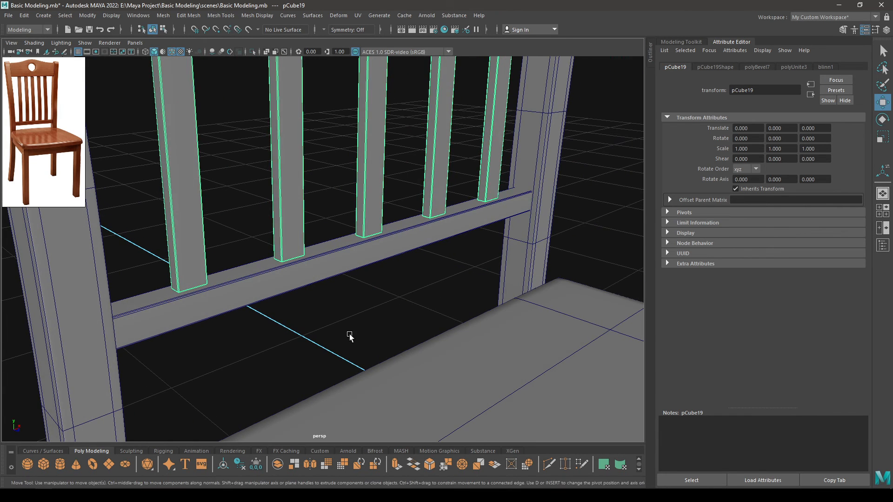
left_click(348, 334)
mouse_move(272, 307)
left_mouse_down("alt")
mouse_move(254, 305)
mouse_move(260, 327)
left_mouse_up("alt")
In the front view, scale the lower backrest rail slightly taller and raise it to a Y position of 0.829 against the slats.
key("space")
scroll(319, 416, "up", 3)
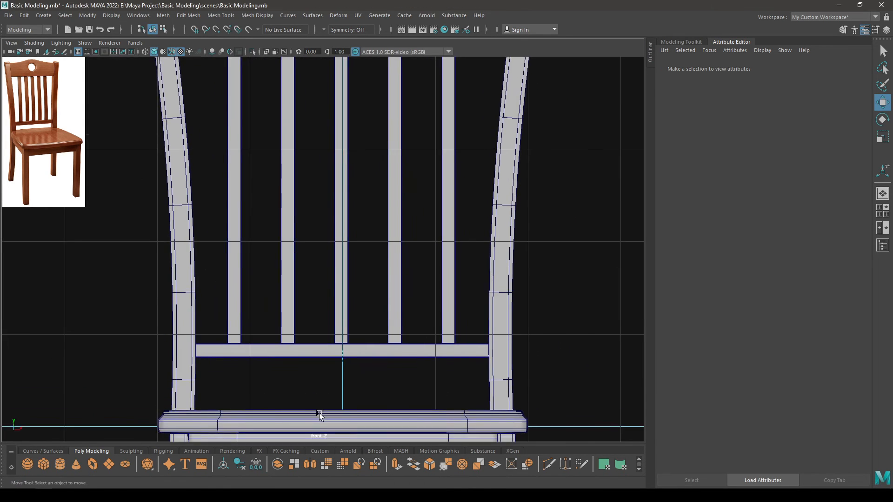
scroll(333, 257, "up", 7)
middle_click_drag(319, 415, 493, 308, "alt")
left_click(420, 213)
middle_click_drag(362, 246, 384, 295, "alt")
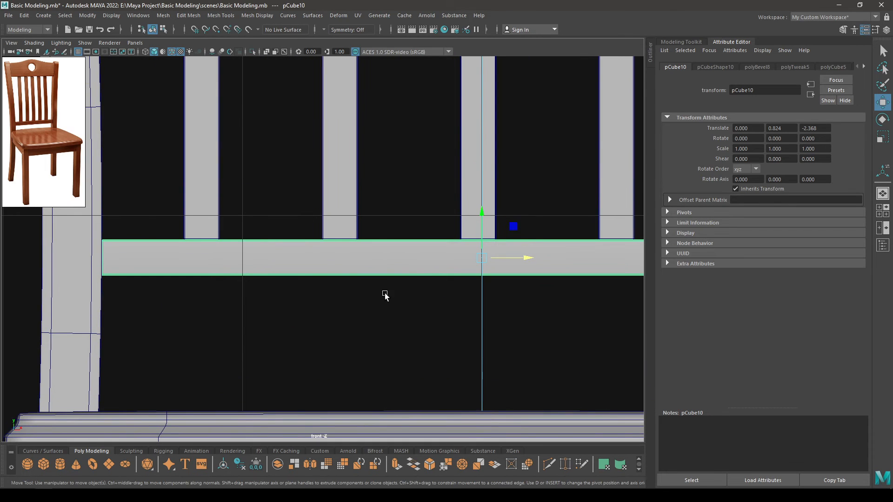
key("r")
left_click_drag(480, 211, 481, 210)
key("w")
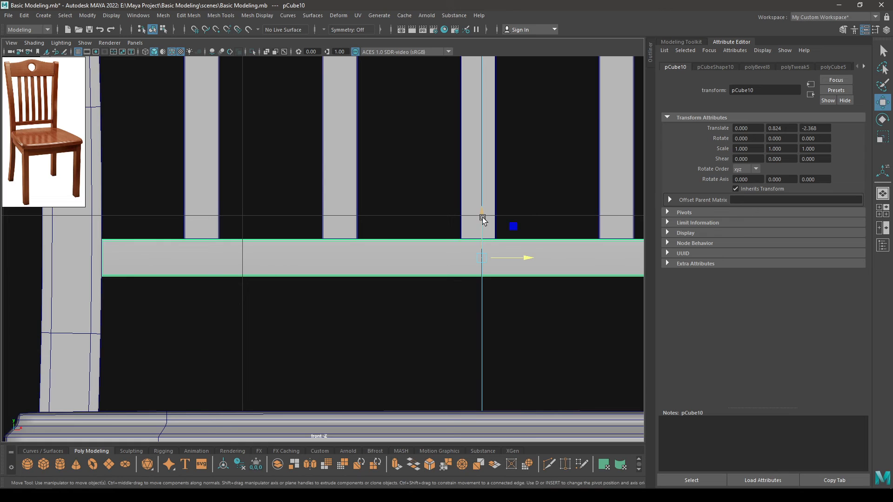
left_click(435, 305)
left_click(436, 248)
left_click_drag(481, 211, 481, 210)
Nudge the curved top rail slightly down to meet the upper ends of the slats.
middle_click_drag(481, 210, 428, 429, "alt")
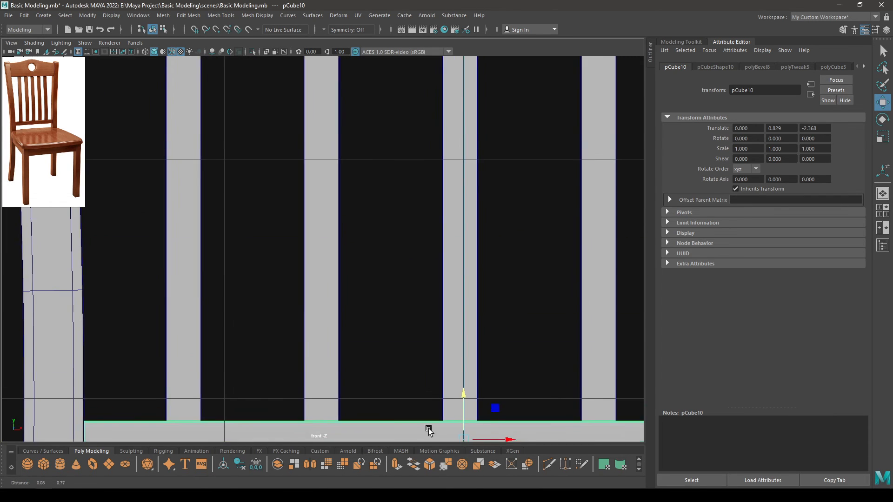
right_click_drag(428, 428, 421, 272, "alt")
middle_click_drag(421, 272, 430, 488, "alt")
right_click_drag(376, 336, 458, 345, "alt")
middle_click_drag(458, 344, 447, 299, "alt")
left_click(387, 190)
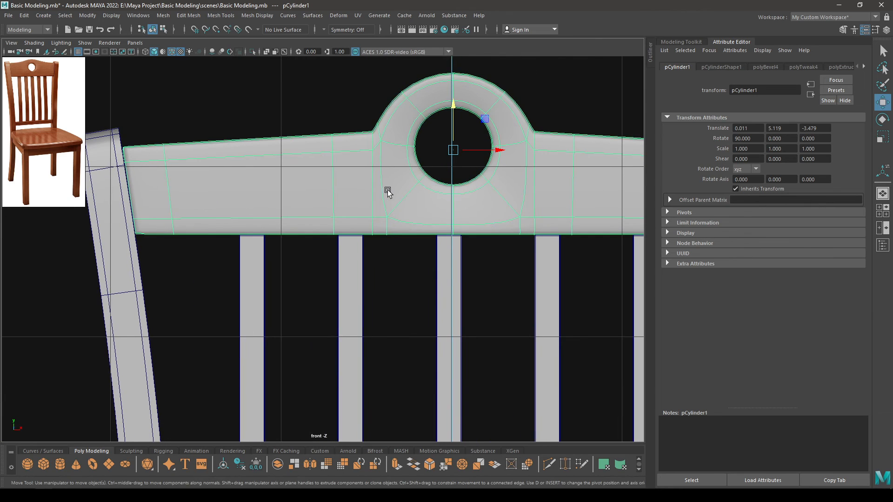
middle_click_drag(387, 190, 431, 80, "alt")
left_click_drag(421, 63, 422, 64)
left_click(305, 225)
scroll(324, 256, "down", 5)
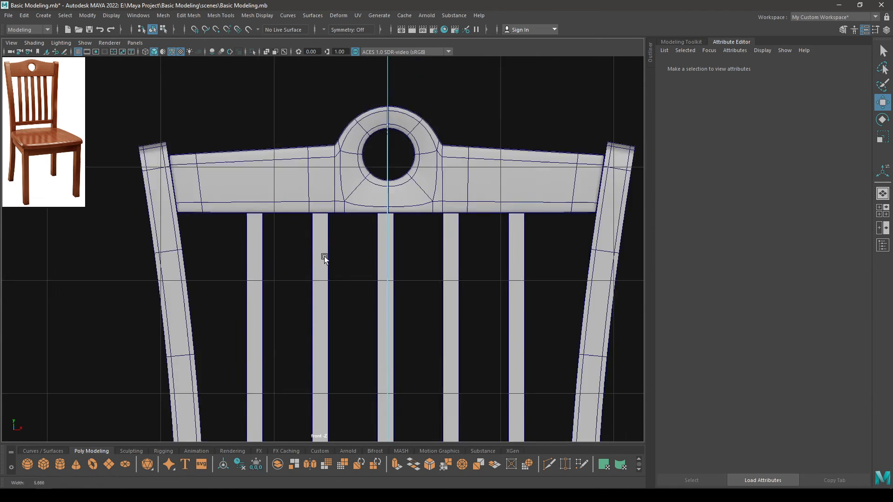
Examine the joints between the slats, rails and legs up close, and return to the perspective view.
scroll(309, 235, "up", 10)
right_click_drag(359, 390, 359, 275, "alt")
key("space")
left_click_drag(359, 275, 366, 261)
right_click_drag(367, 261, 333, 193, "alt")
left_click_drag(333, 193, 365, 206, "alt")
right_click_drag(364, 205, 356, 188, "alt")
left_click_drag(356, 188, 411, 338, "alt")
right_click_drag(411, 339, 397, 252, "alt")
left_click_drag(398, 251, 462, 299, "alt")
left_click_drag(496, 379, 191, 99)
left_click(239, 196)
right_click_drag(279, 232, 357, 305, "alt")
Turn off the wireframe overlay and review the whole chair from several angles.
left_click(171, 52)
left_click_drag(177, 62, 315, 143, "alt")
right_click_drag(315, 144, 246, 180, "alt")
left_click_drag(245, 179, 305, 138, "alt")
right_click_drag(305, 138, 286, 148, "alt")
left_click_drag(286, 149, 283, 167, "alt")
mouse_move(325, 195)
left_mouse_down("alt")
mouse_move(284, 228)
mouse_move(345, 230)
mouse_move(331, 216)
mouse_move(365, 264)
mouse_move(312, 197)
left_mouse_up("alt")
left_click_drag(403, 298, 393, 285, "alt")
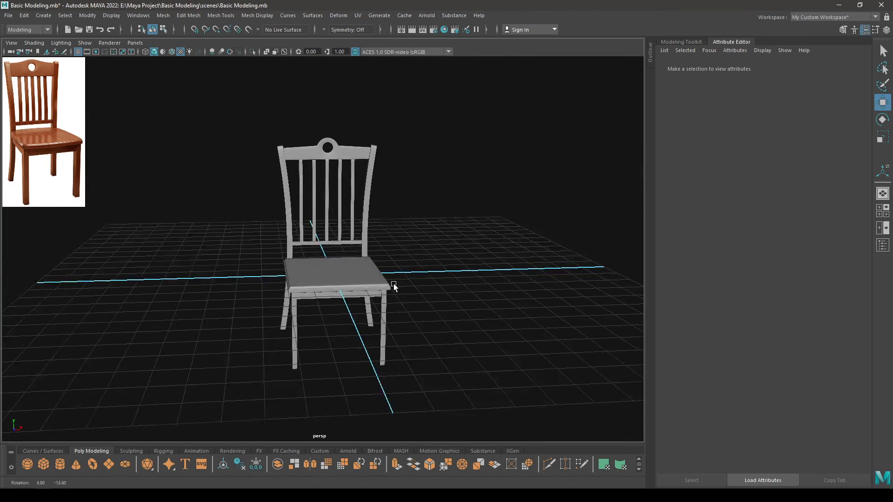
Apply a lattice deformer to all parts of the chair and set its T divisions to 2.
left_click_drag(448, 375, 359, 266)
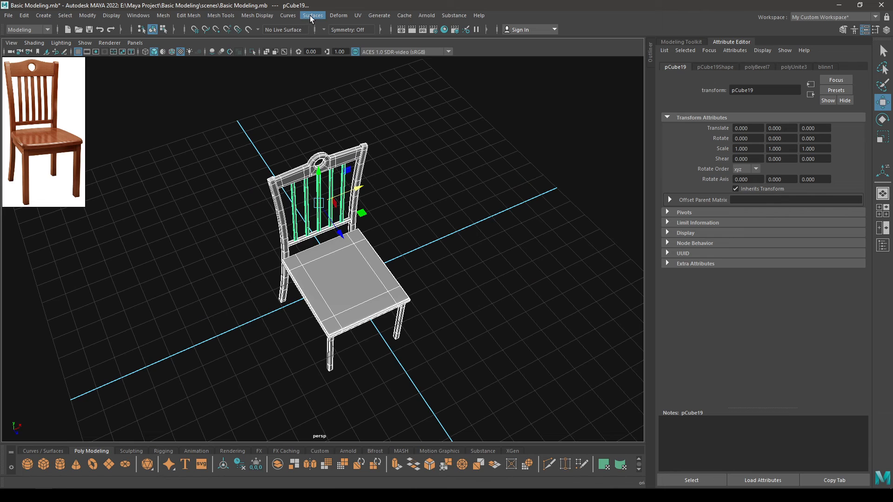
left_click(335, 16)
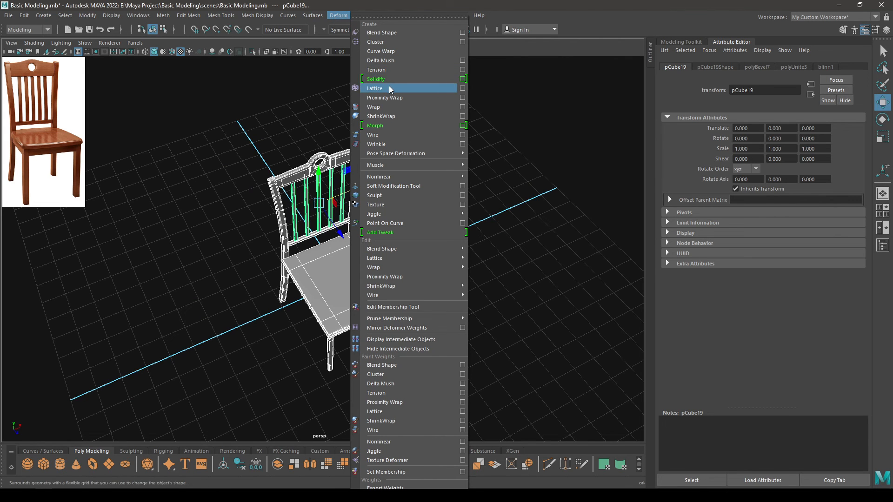
left_click(389, 88)
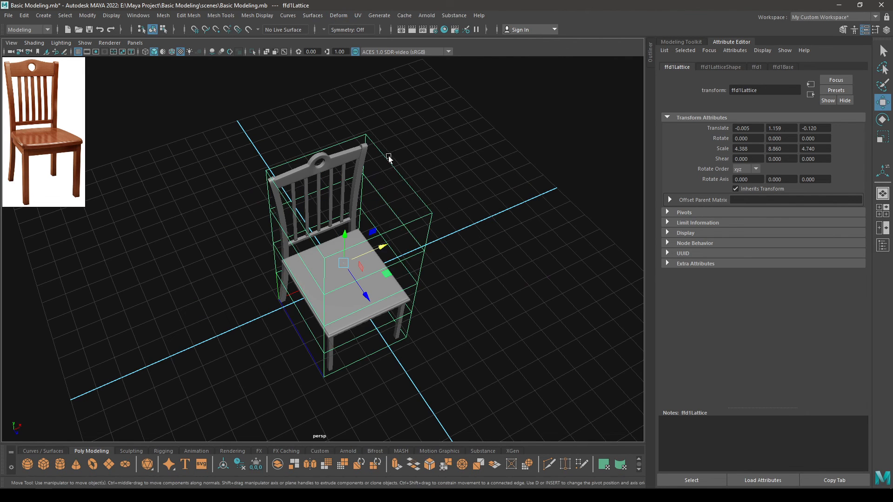
left_click(737, 68)
double_click(749, 138)
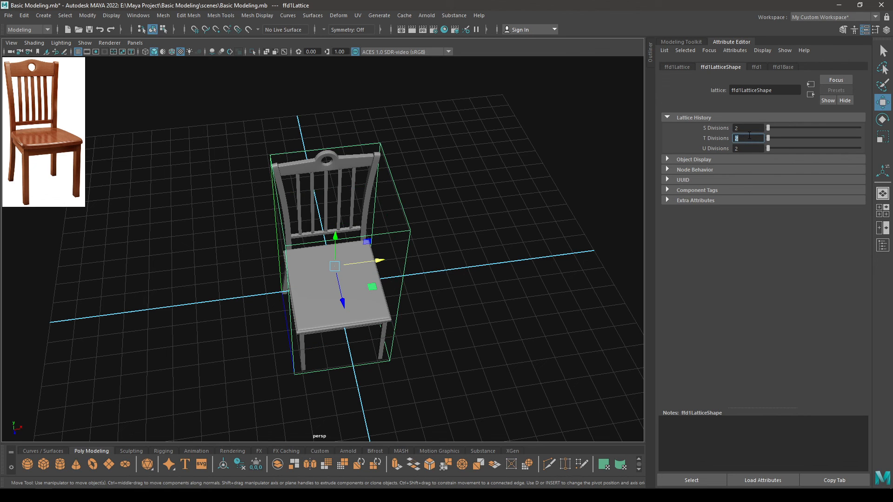
Select all of the lattice points and scale them inward along the X axis to make the whole chair slightly narrower.
left_click_drag(433, 251, 470, 267, "alt")
right_click(467, 212)
left_click_drag(465, 401, 188, 79)
left_click_drag(317, 265, 325, 261, "alt")
key("r")
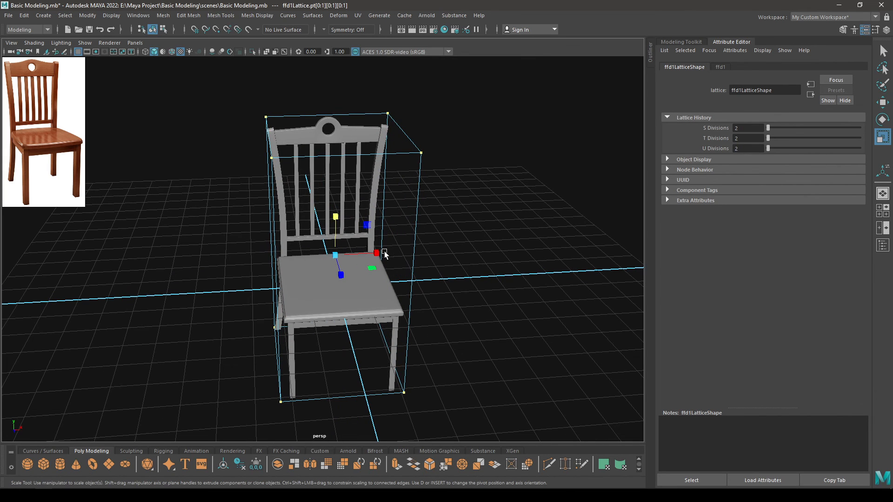
left_click_drag(380, 251, 375, 252)
mouse_move(334, 286)
left_mouse_down("alt")
mouse_move(359, 285)
mouse_move(338, 287)
left_mouse_up("alt")
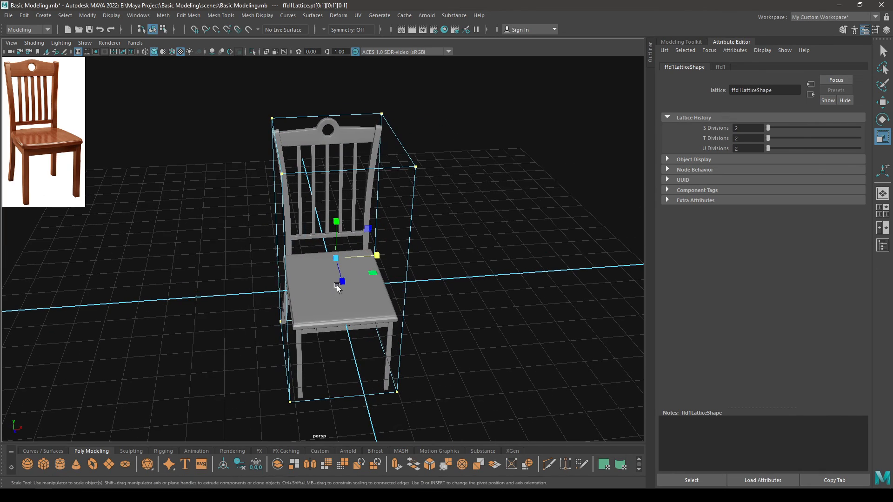
left_click_drag(377, 260, 299, 279)
Scale the lattice's rear points across the width so the chair tapers toward the back, and return to object selection.
key("space")
scroll(300, 220, "down", 3)
left_click_drag(220, 187, 482, 283)
key("space")
left_click_drag(418, 218, 466, 232)
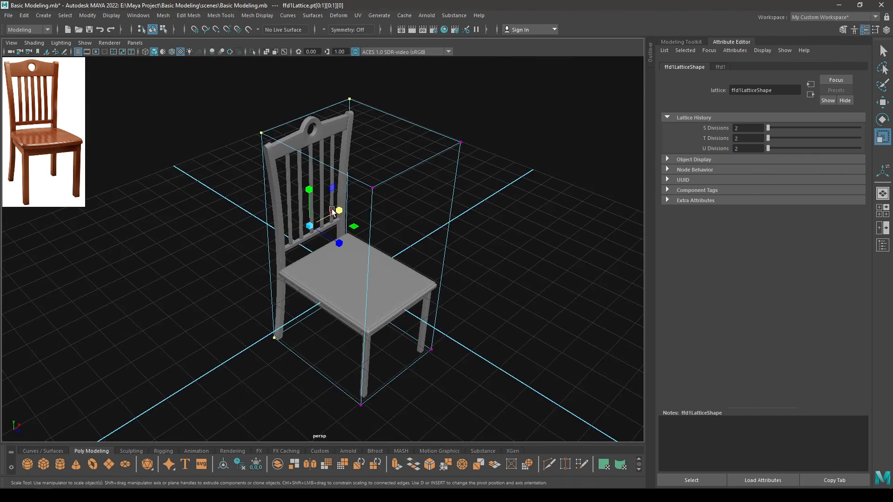
left_click_drag(339, 211, 390, 83)
left_click_drag(442, 240, 417, 247, "alt")
key("w")
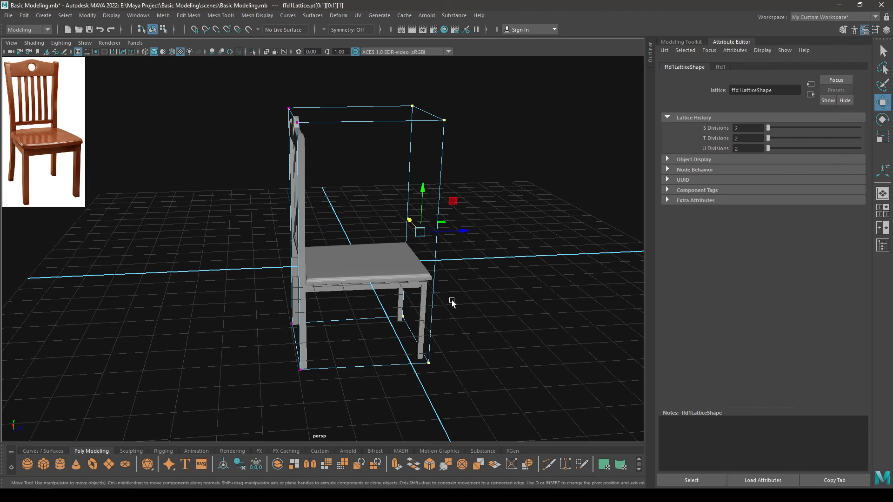
left_click_drag(493, 279, 378, 284, "alt")
right_click_drag(345, 237, 397, 203)
left_click(496, 182)
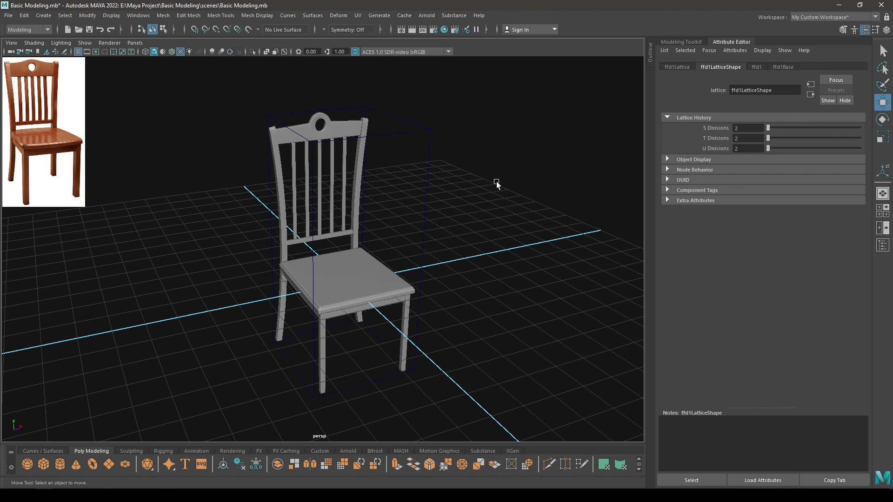
Select all chair parts together with the lattice, delete their construction history to bake in the deformation, and clear the selection.
left_click_drag(366, 282, 404, 316, "alt")
left_click_drag(533, 101, 224, 440)
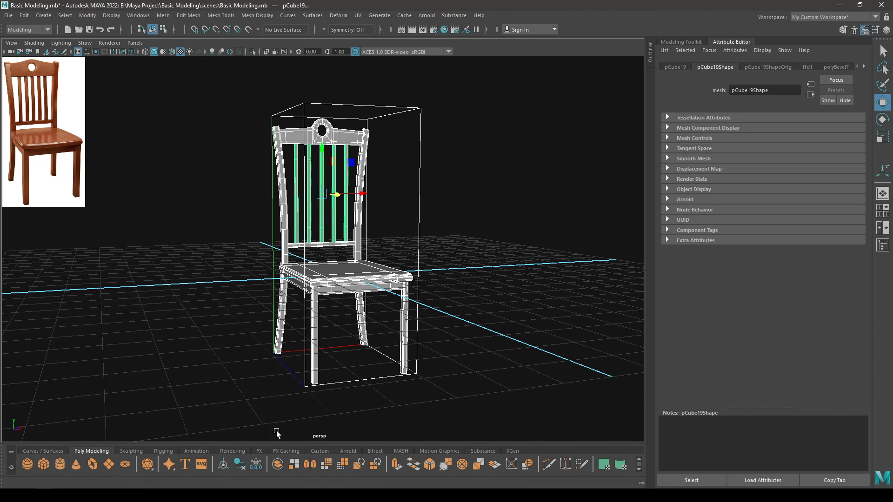
left_click(18, 18)
mouse_move(96, 125)
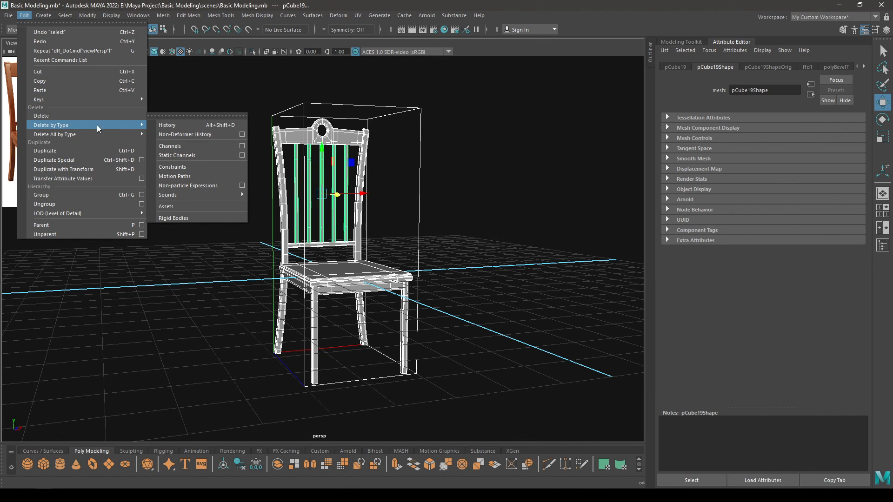
left_click(161, 128)
left_click(253, 273)
left_click_drag(253, 272, 355, 375, "alt")
left_click_drag(493, 421, 186, 70)
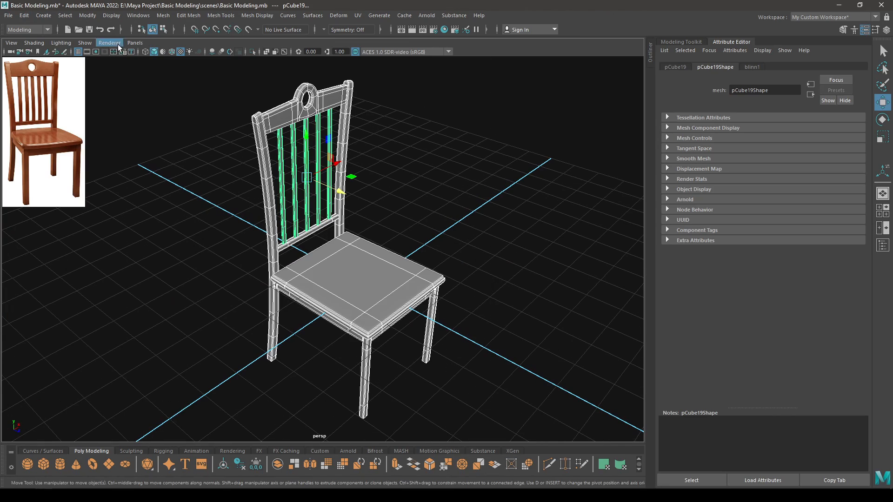
left_click(498, 252)
In the front view, select all chair parts and move them up until the feet rest on the ground line, then deselect them in perspective.
left_click_drag(484, 243, 380, 182, "alt")
right_click_drag(380, 181, 367, 144, "alt")
left_click_drag(455, 267, 423, 304, "alt")
key("space")
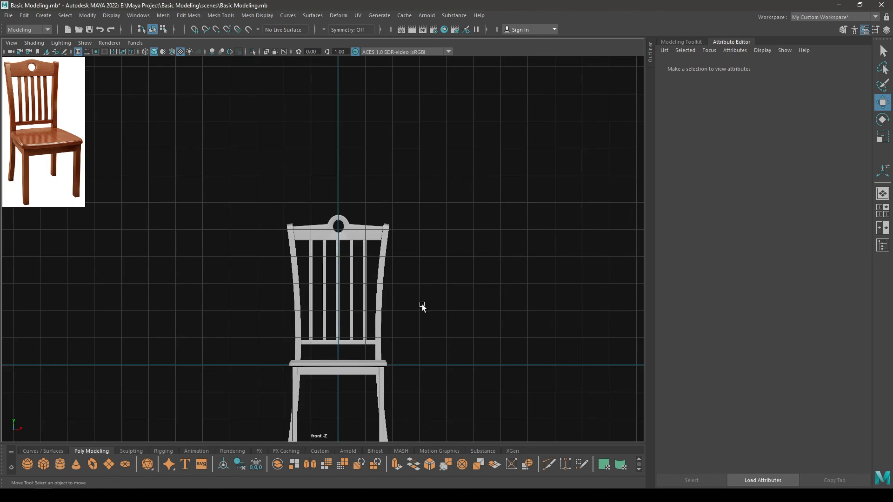
right_click_drag(423, 305, 382, 112, "alt")
left_click_drag(436, 154, 200, 441)
middle_click_drag(335, 256, 329, 171)
key("space")
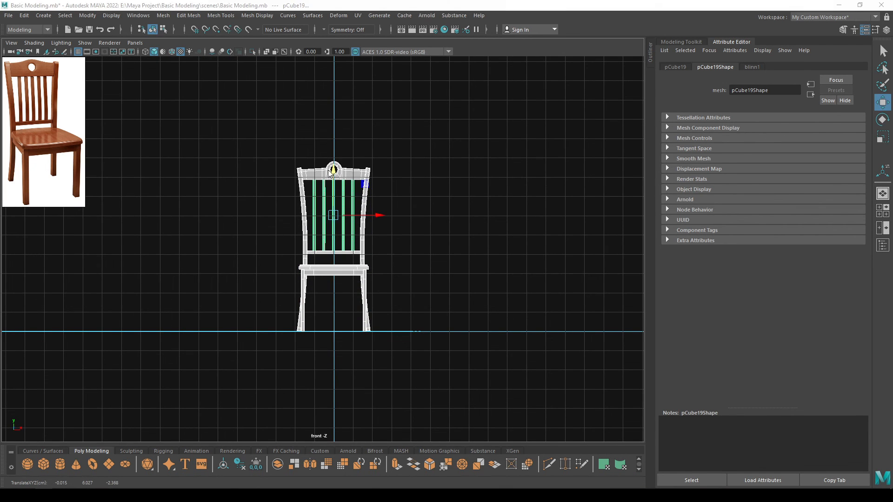
left_click_drag(326, 185, 326, 135)
left_click_drag(372, 186, 440, 223, "alt")
left_click(443, 227)
middle_click_drag(444, 227, 404, 281, "alt")
scroll(405, 282, "up", 3)
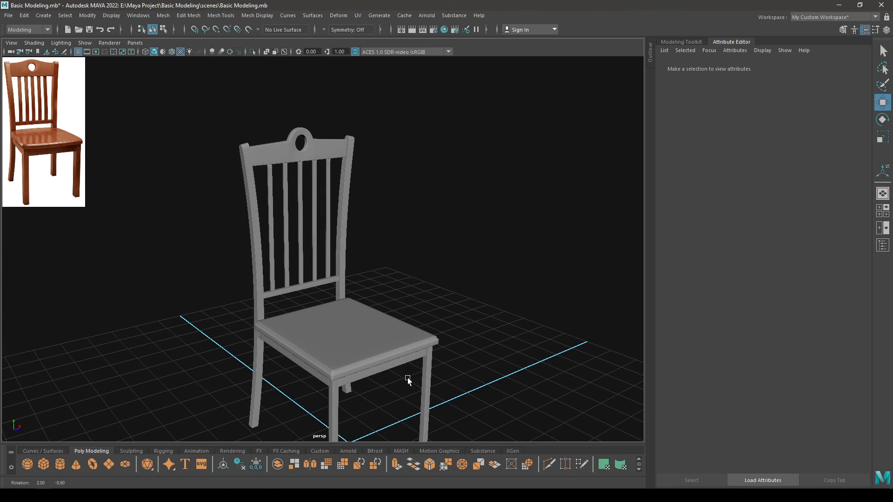